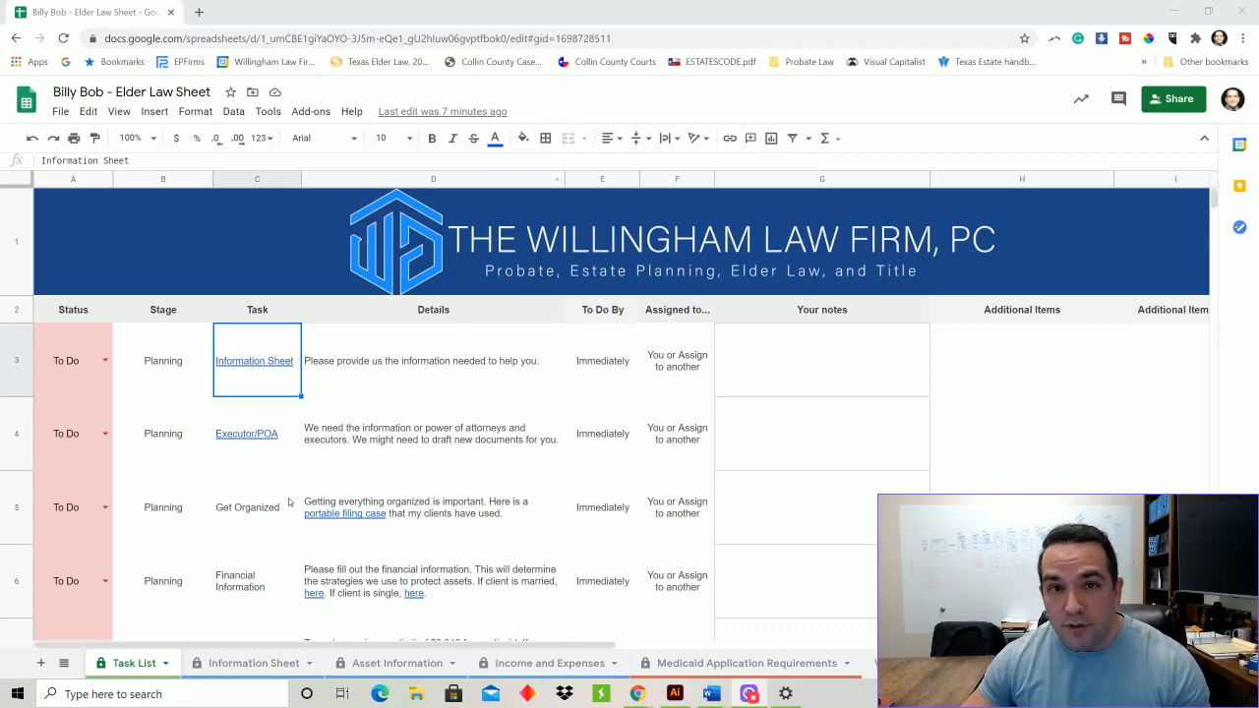
- Look through the Task List from the planning tasks down to the after-approval tasks and return to its beginning
scroll(228, 427, down, 1)
scroll(175, 590, up, 1)
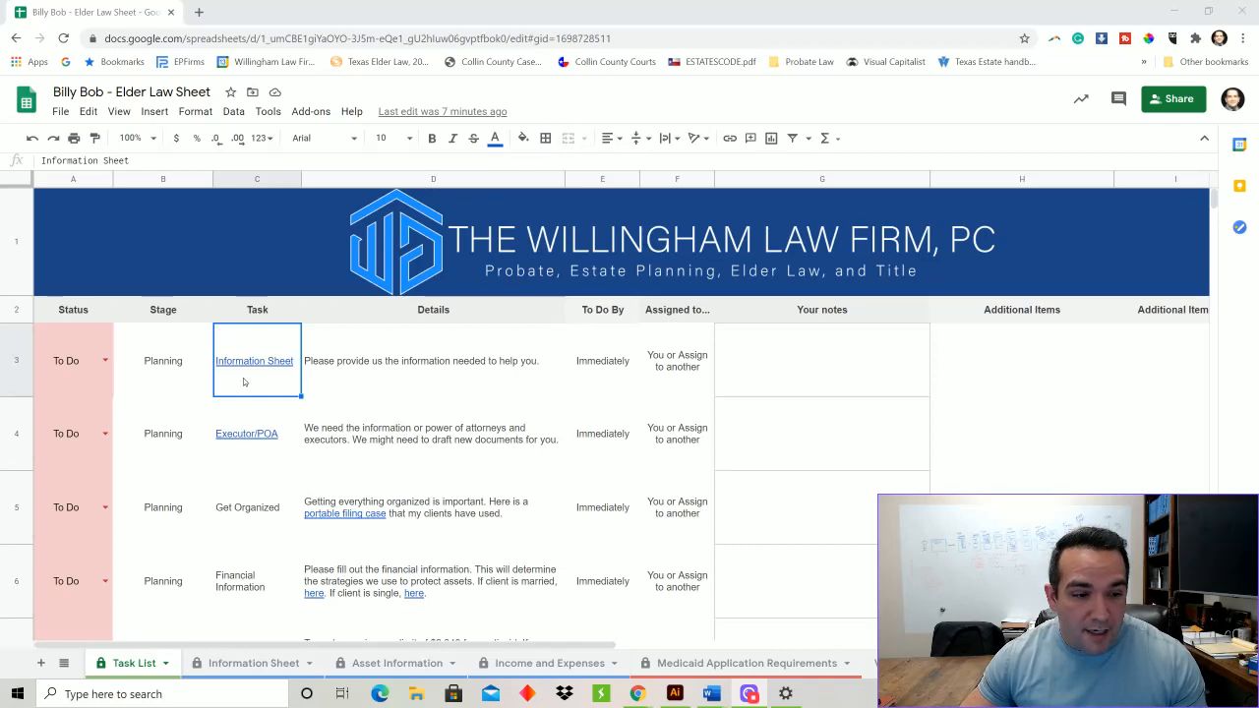
scroll(364, 452, down, 1)
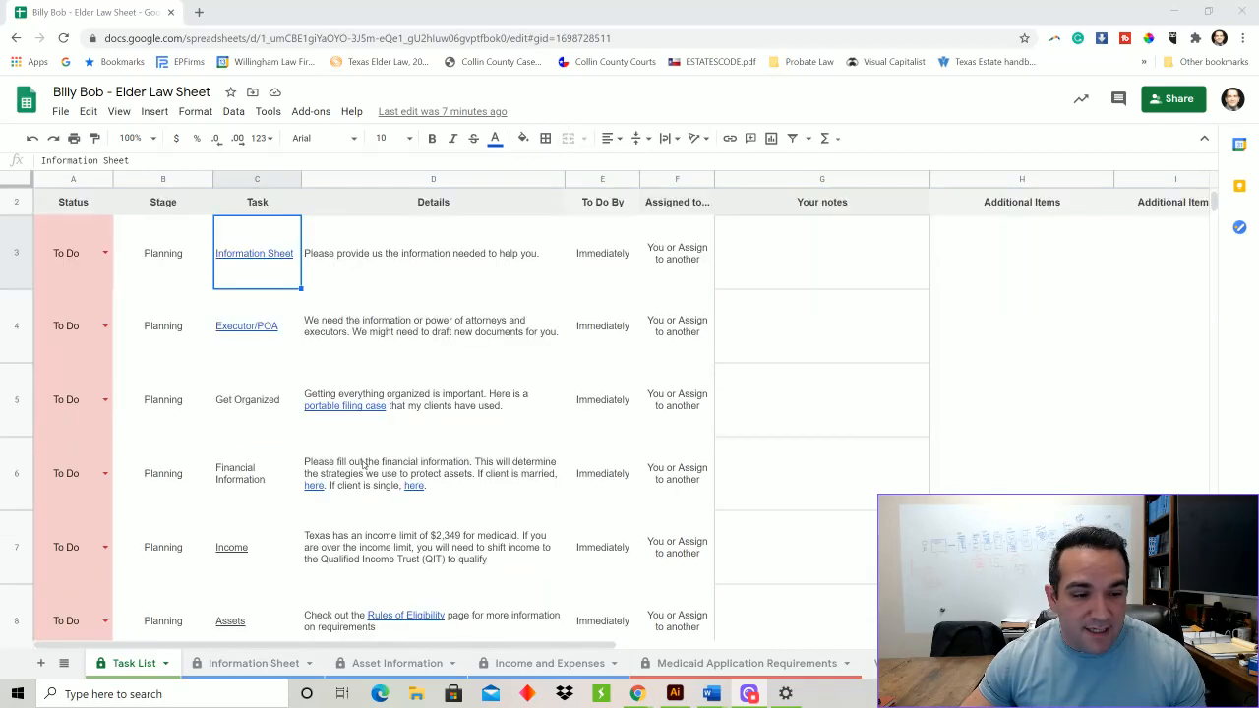
scroll(369, 443, down, 3)
scroll(371, 440, down, 5)
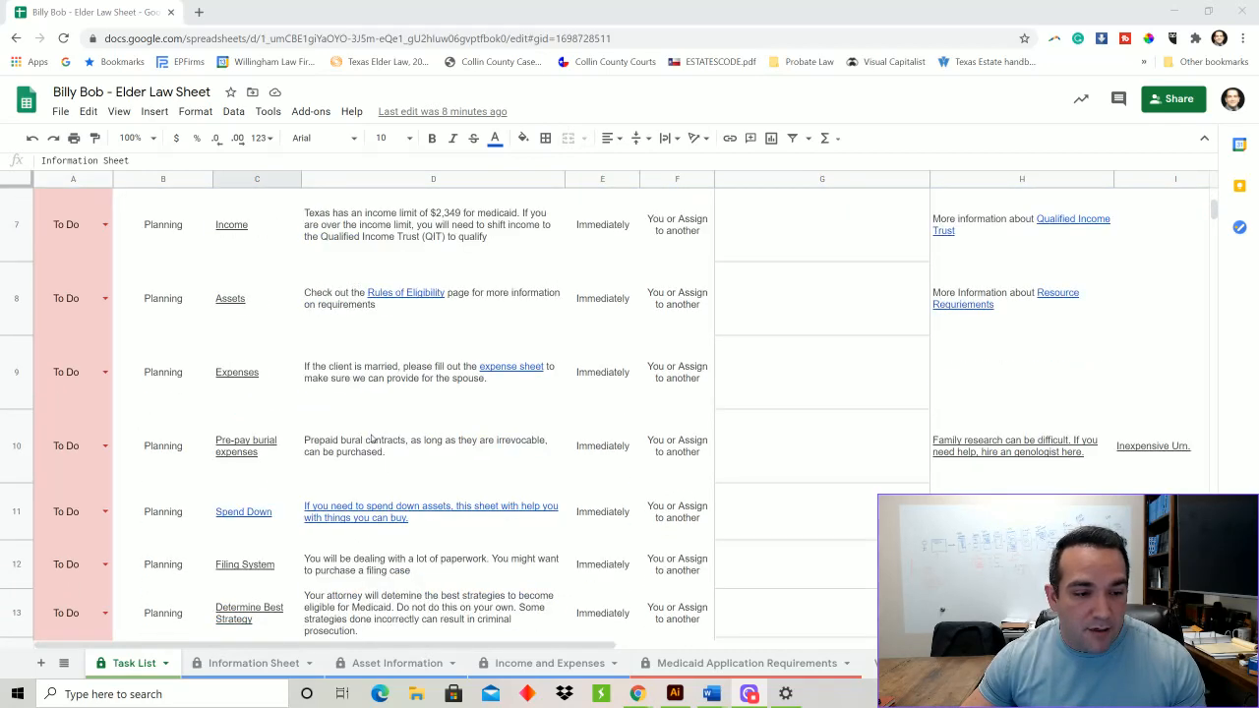
scroll(372, 439, down, 1)
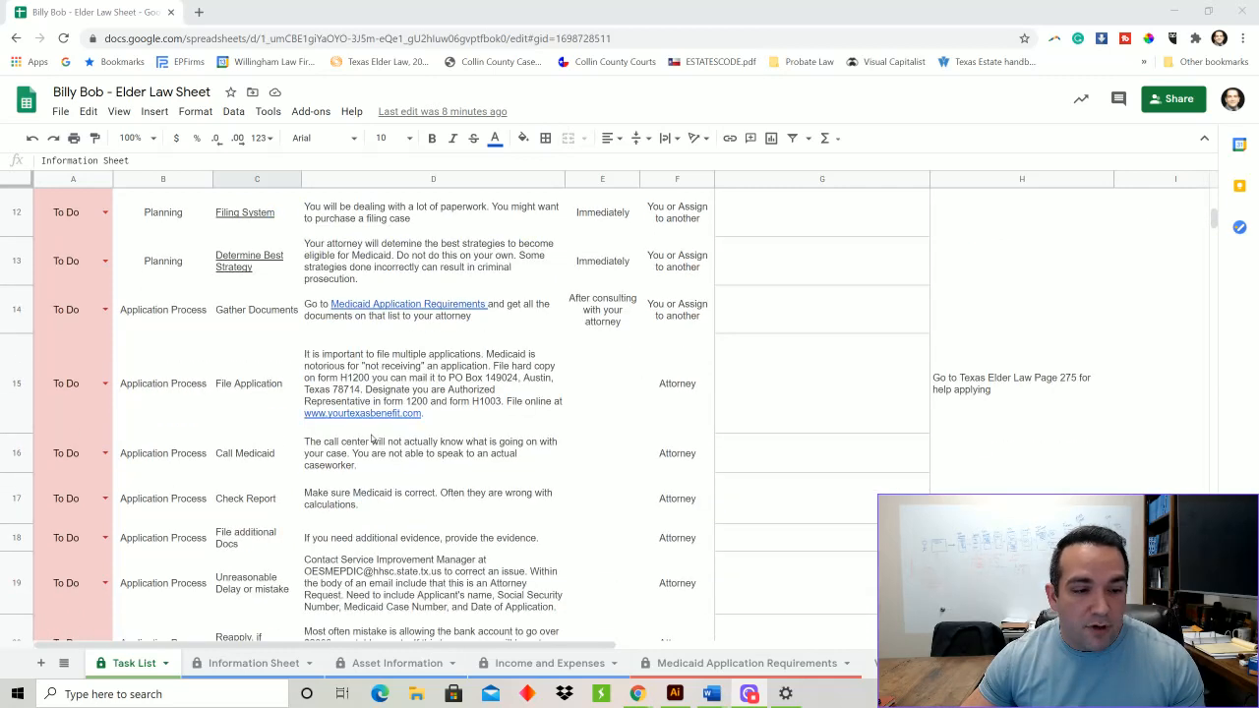
mouse_move(308, 342)
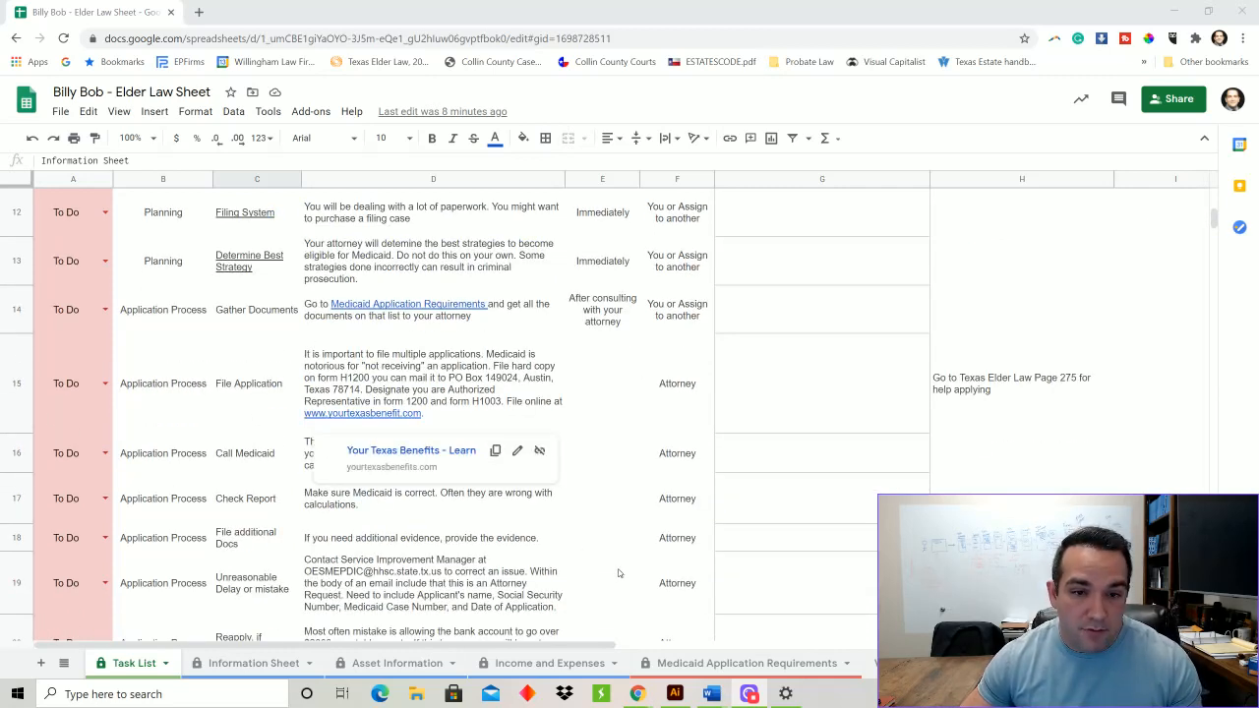
scroll(595, 492, down, 4)
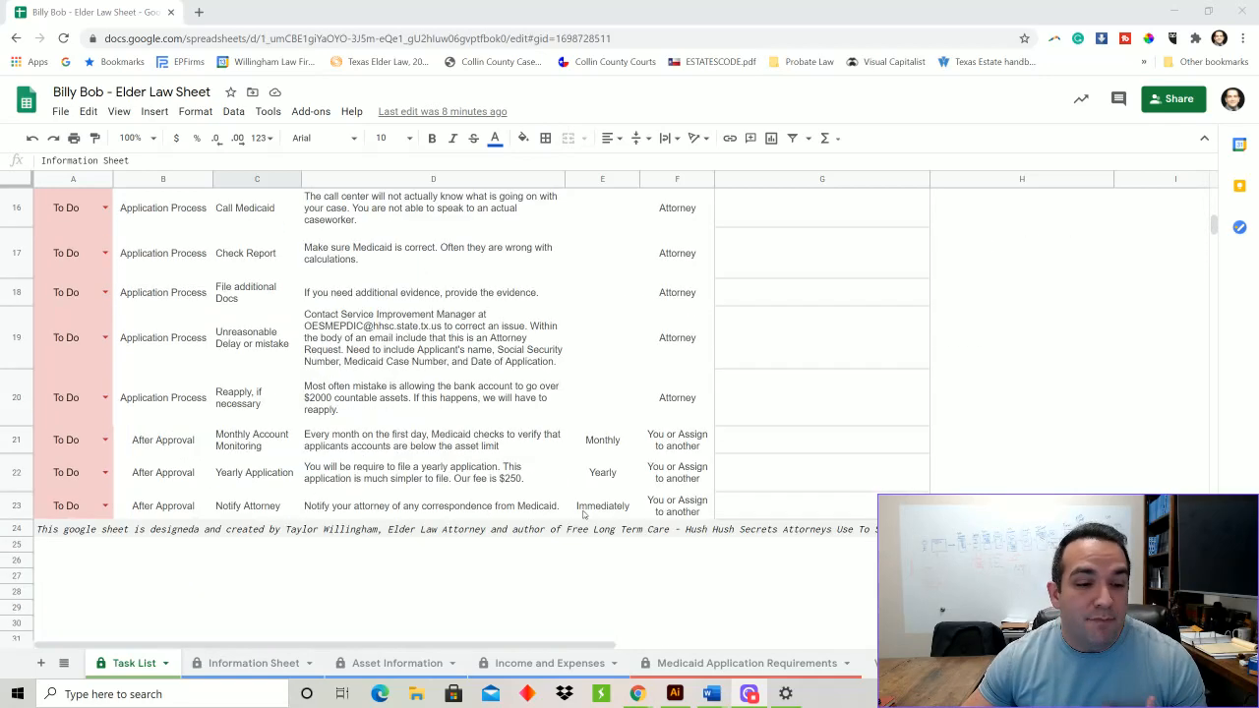
scroll(575, 507, up, 5)
scroll(558, 505, up, 10)
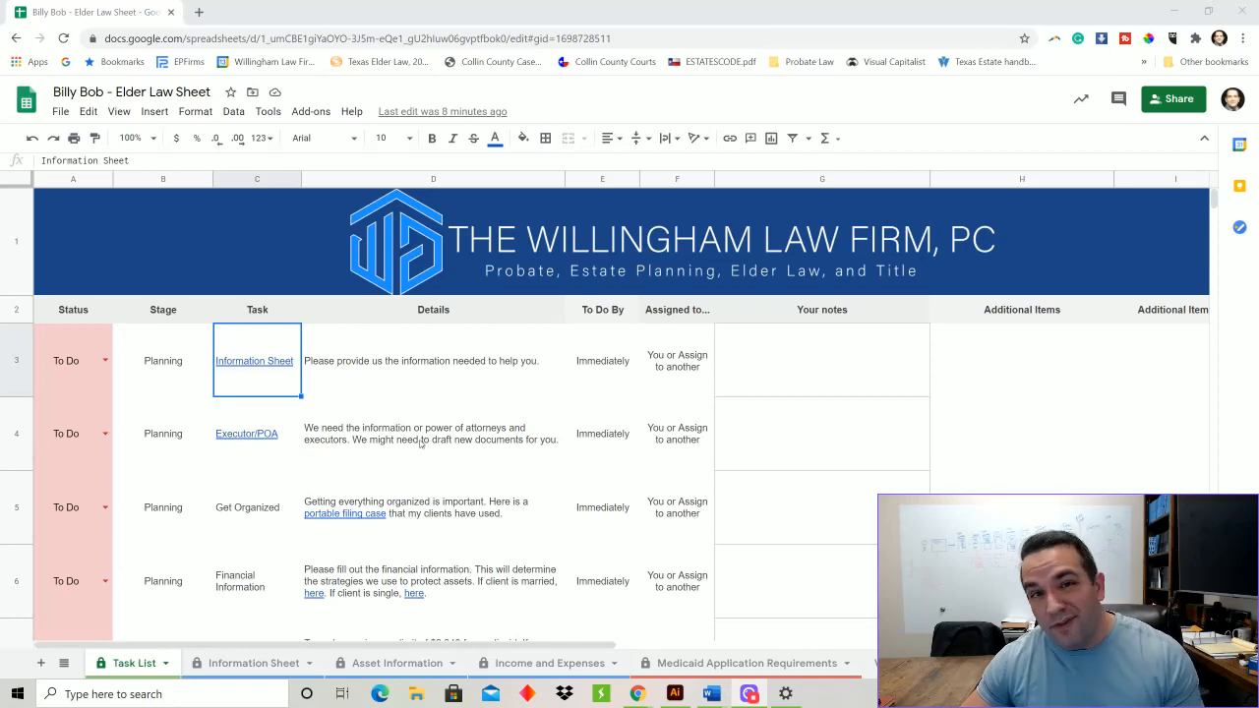
- Open the Information Sheet linked from the first planning task and glance over its layout
mouse_move(264, 371)
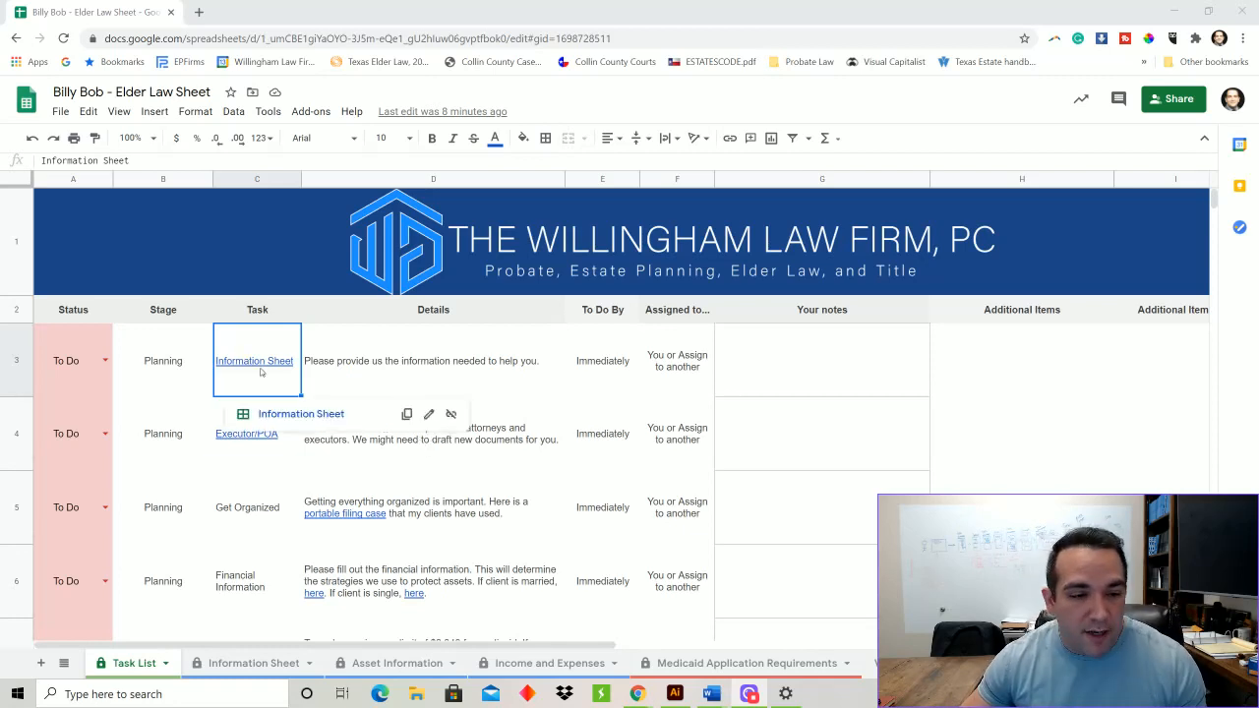
click(285, 414)
scroll(409, 449, down, 3)
scroll(373, 447, up, 3)
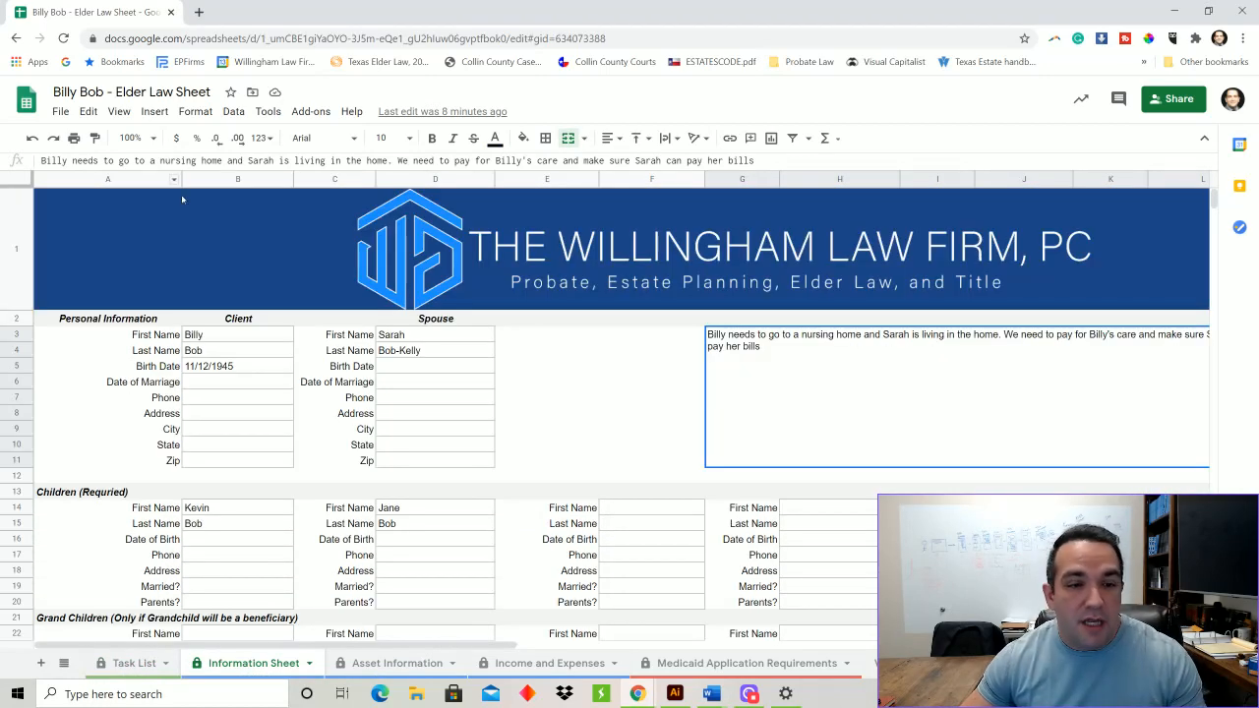
- Examine the client's birth date and first name, the spouse's first name, and the case summary note
click(225, 372)
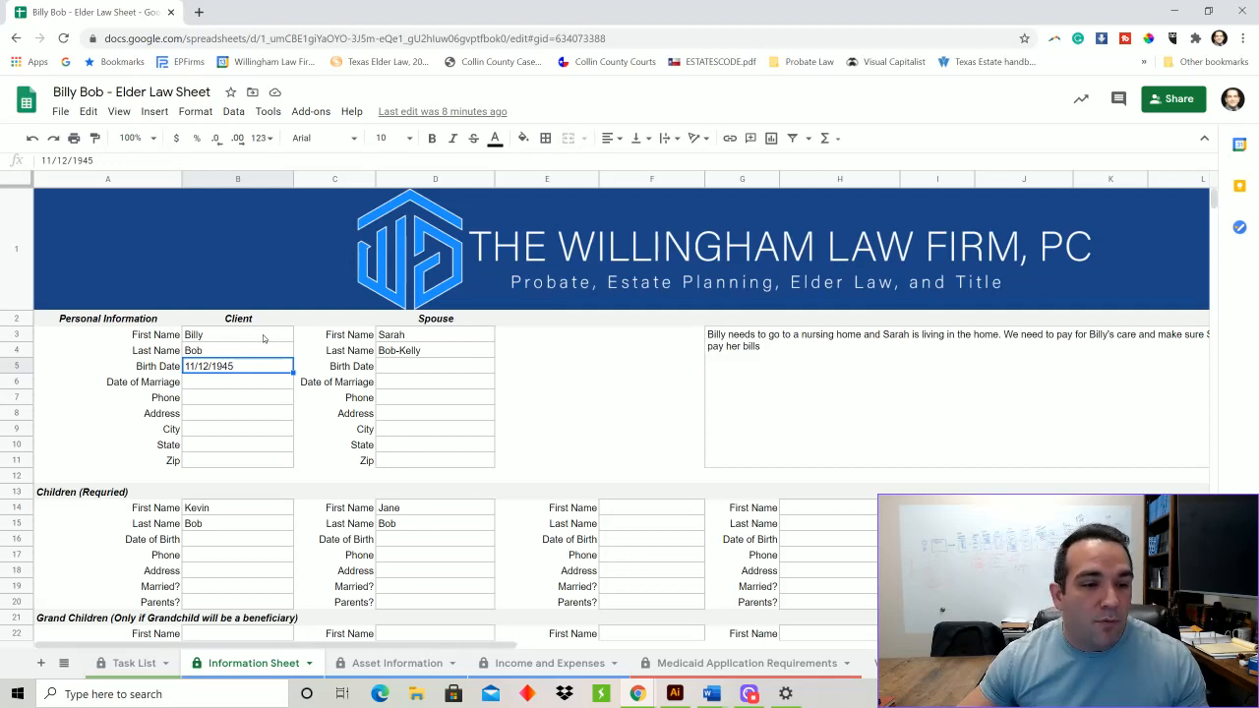
click(263, 339)
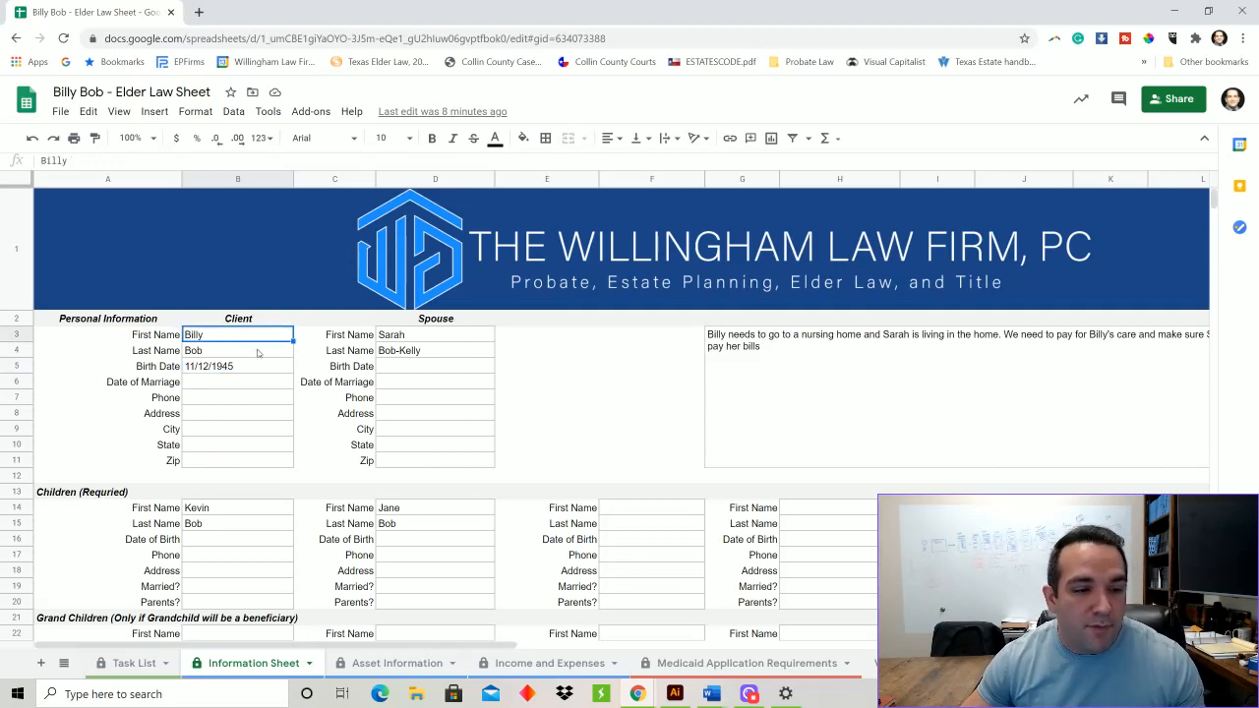
click(391, 336)
click(776, 340)
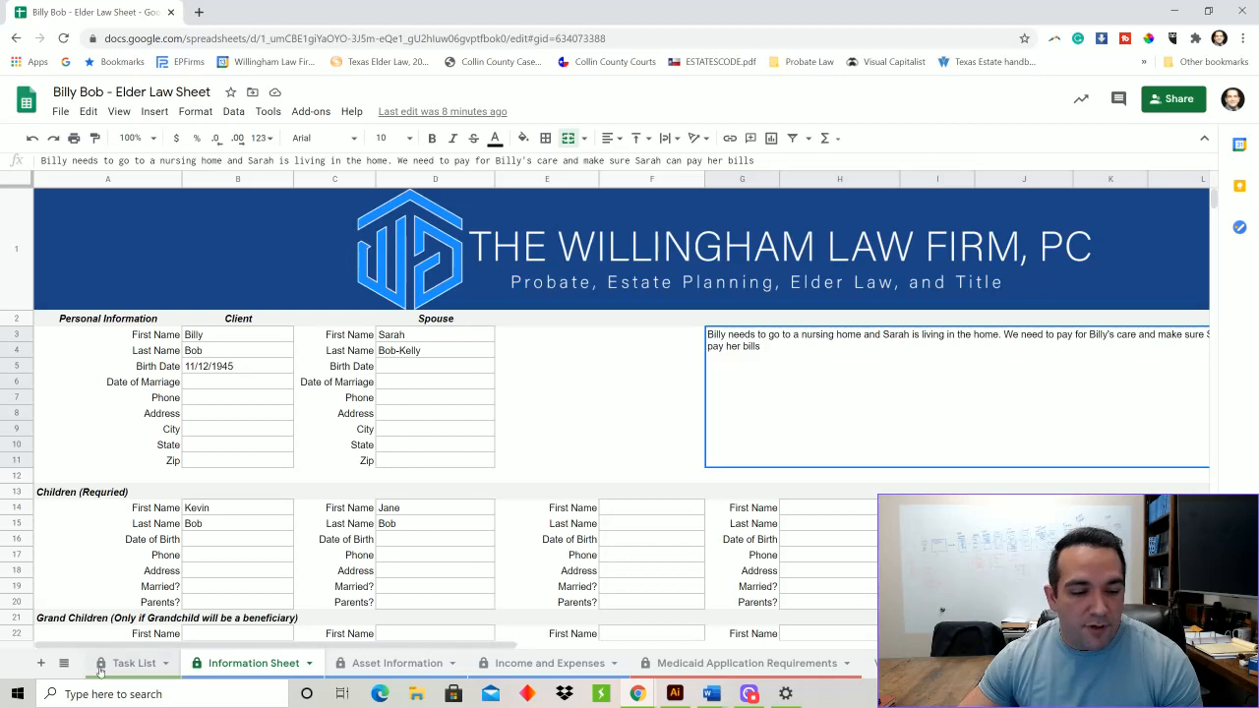
- Return to the Task List and check the link on the Executor/POA task
click(131, 664)
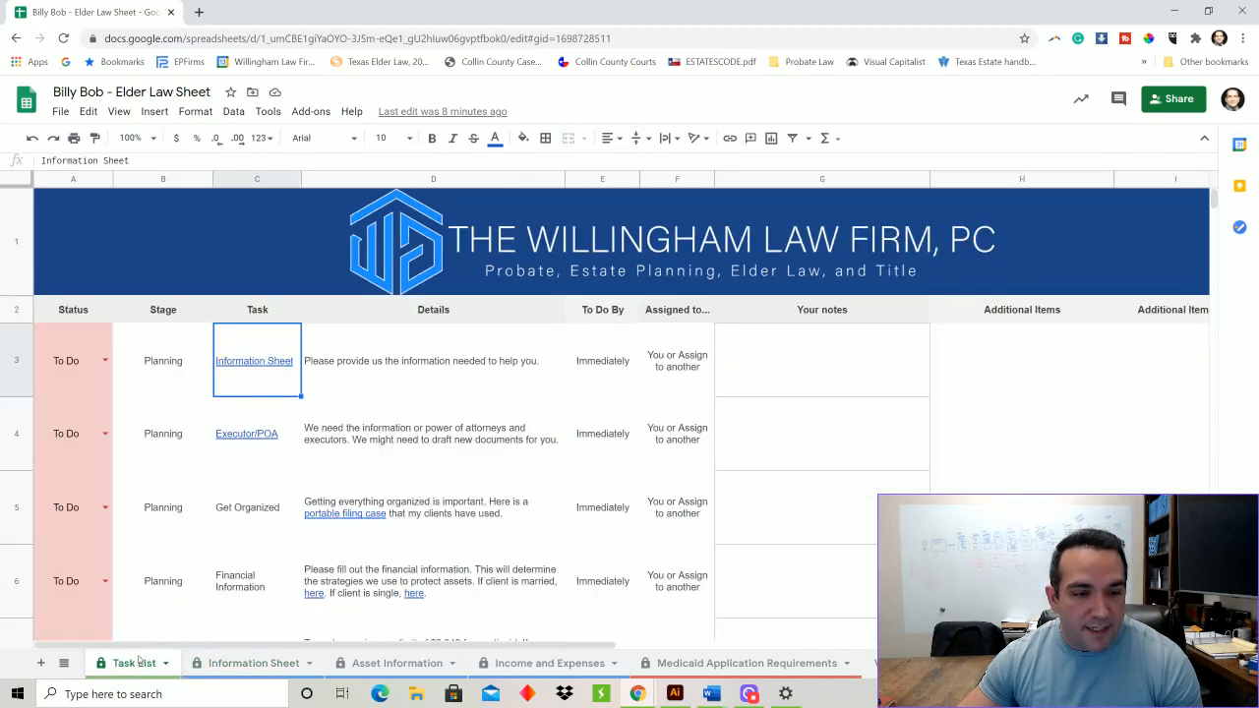
click(246, 439)
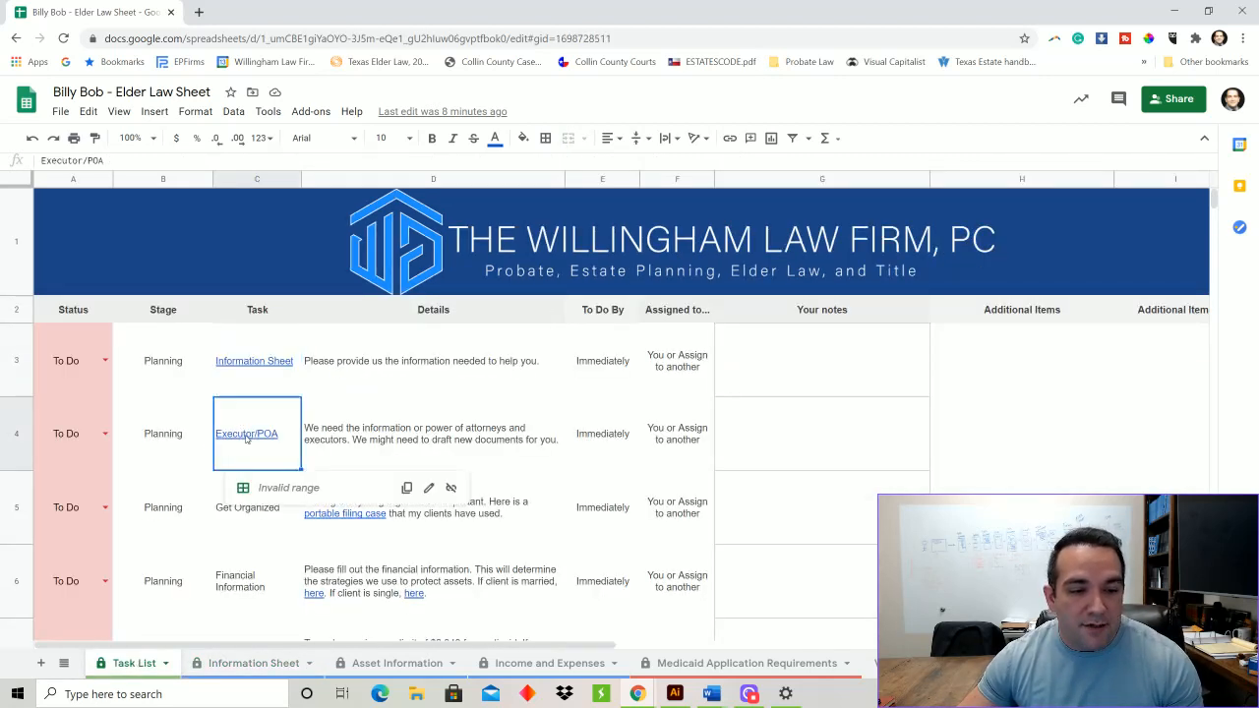
click(449, 395)
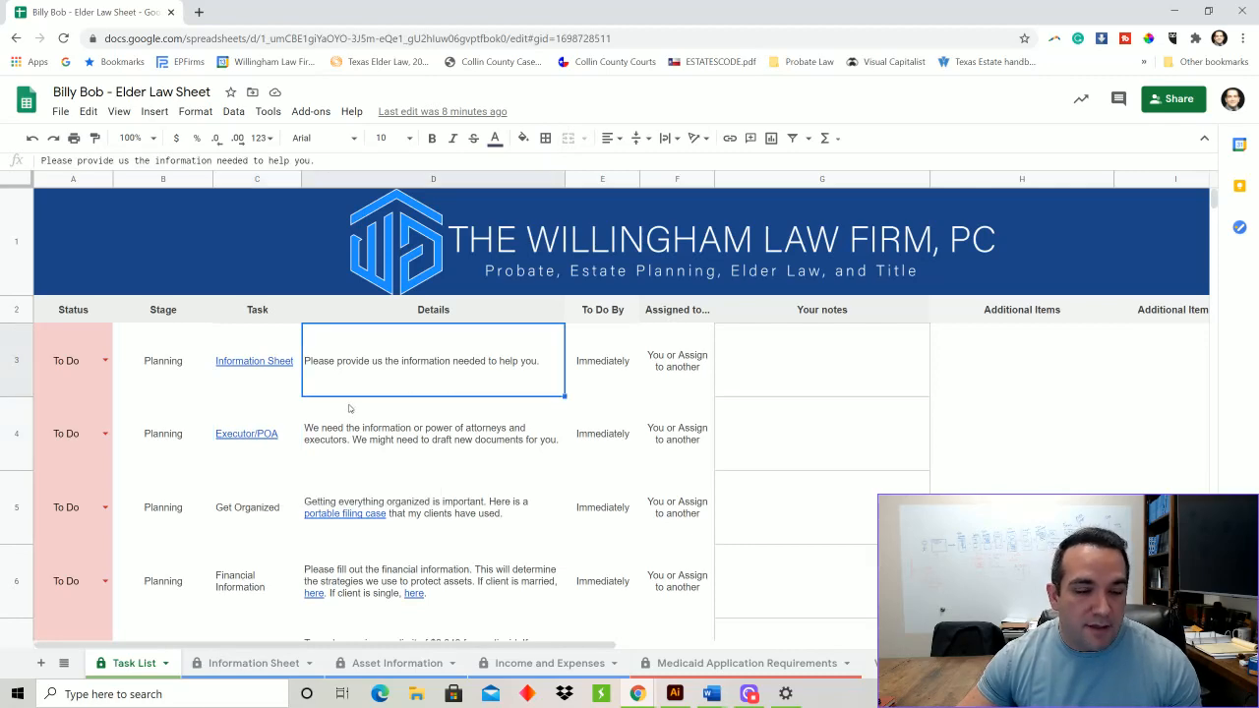
- Go to the Information Sheet and examine the Executors and POAs section
click(252, 663)
scroll(408, 461, down, 5)
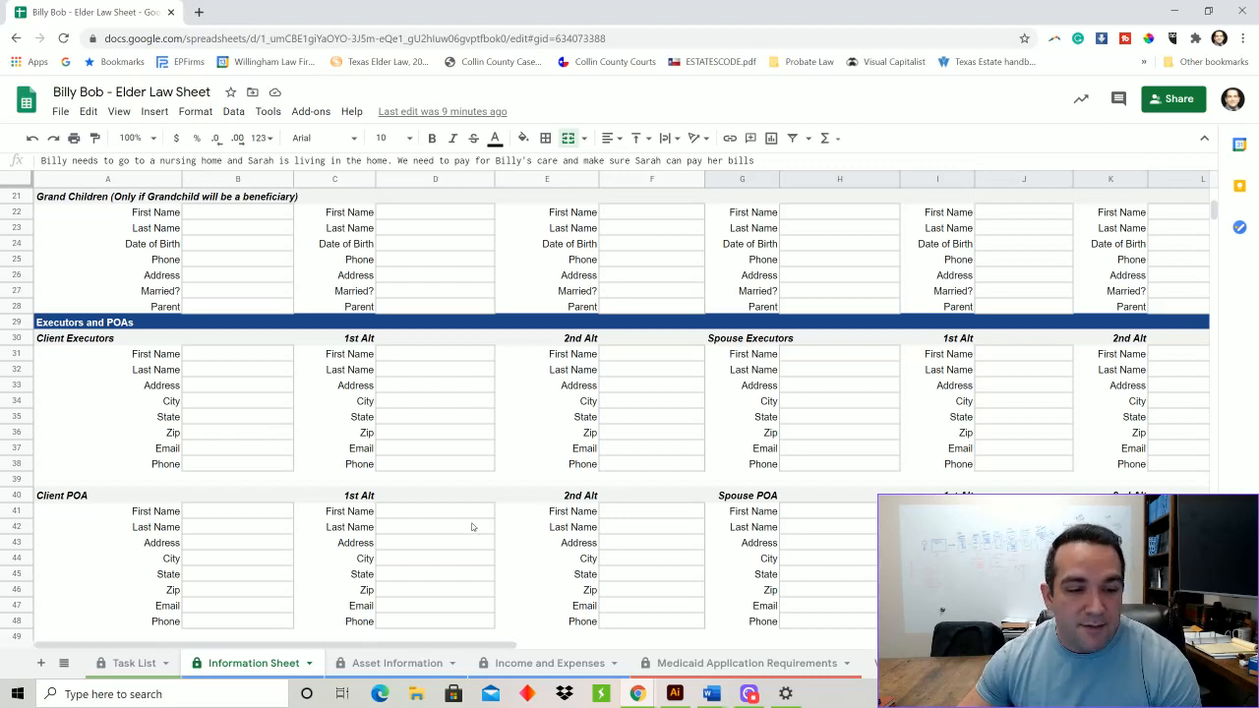
- Return to the Task List and open the Asset Information sheet from the link in the Financial Information task
click(134, 663)
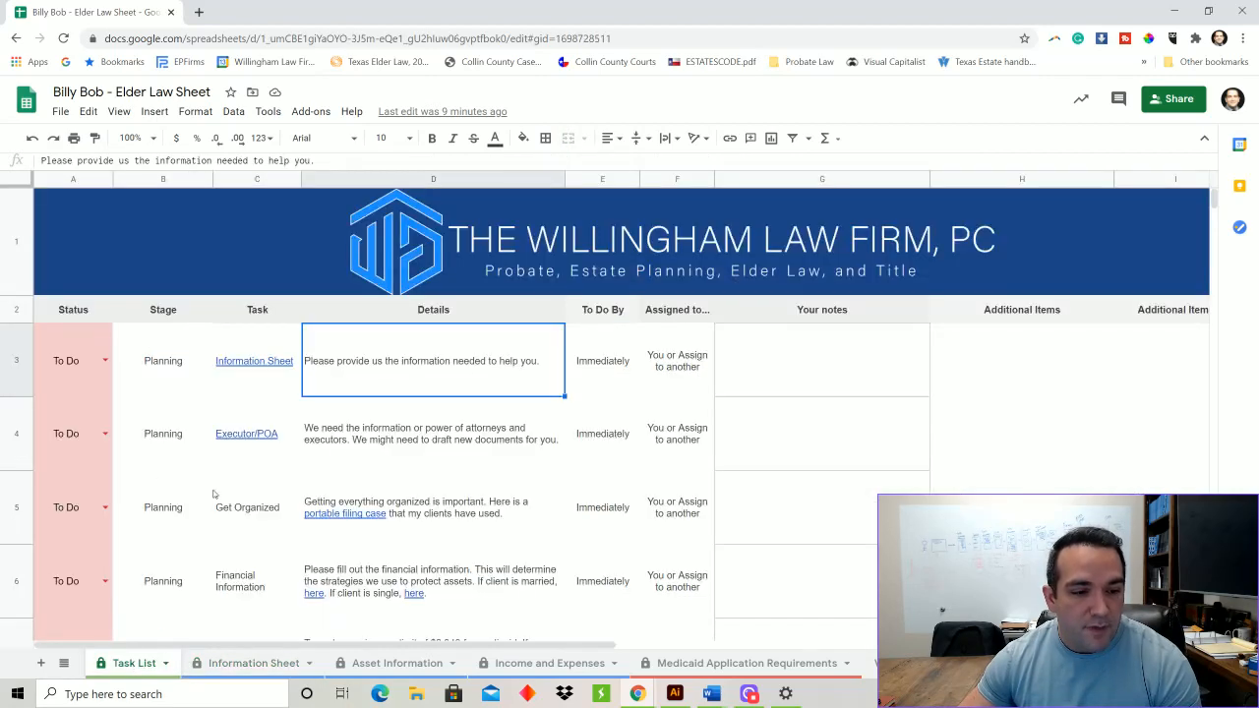
scroll(311, 503, down, 1)
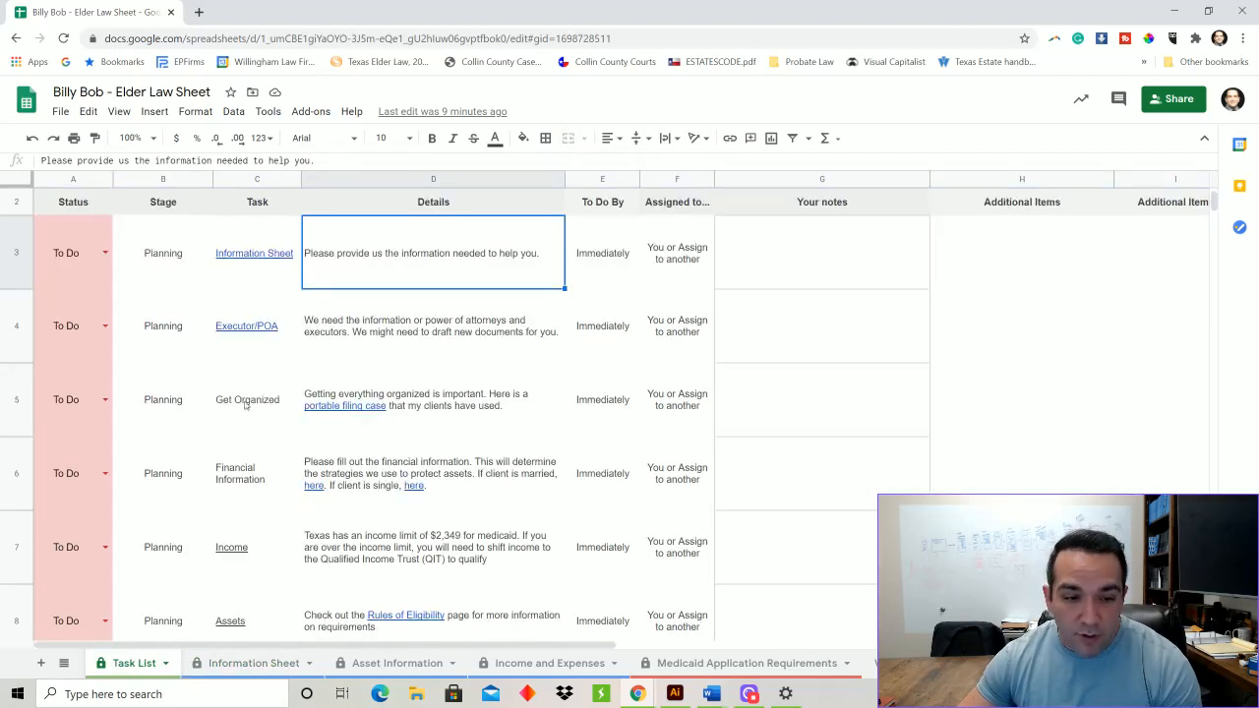
scroll(246, 415, down, 1)
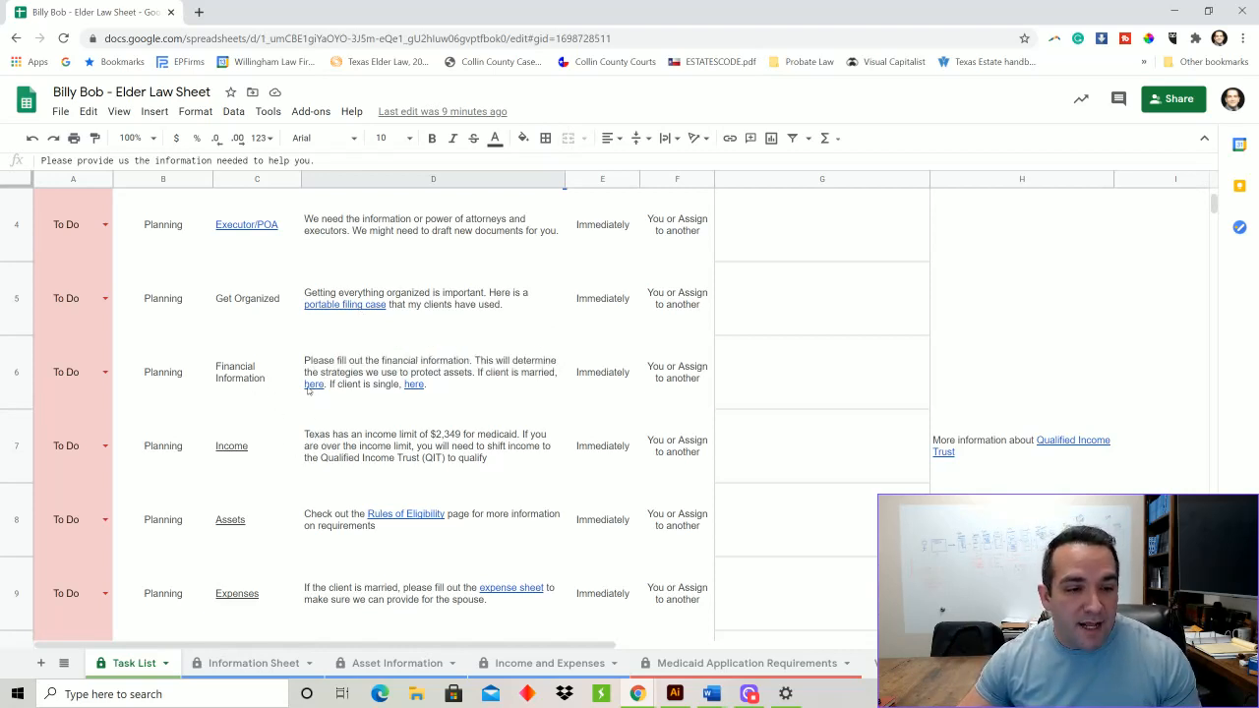
mouse_move(310, 386)
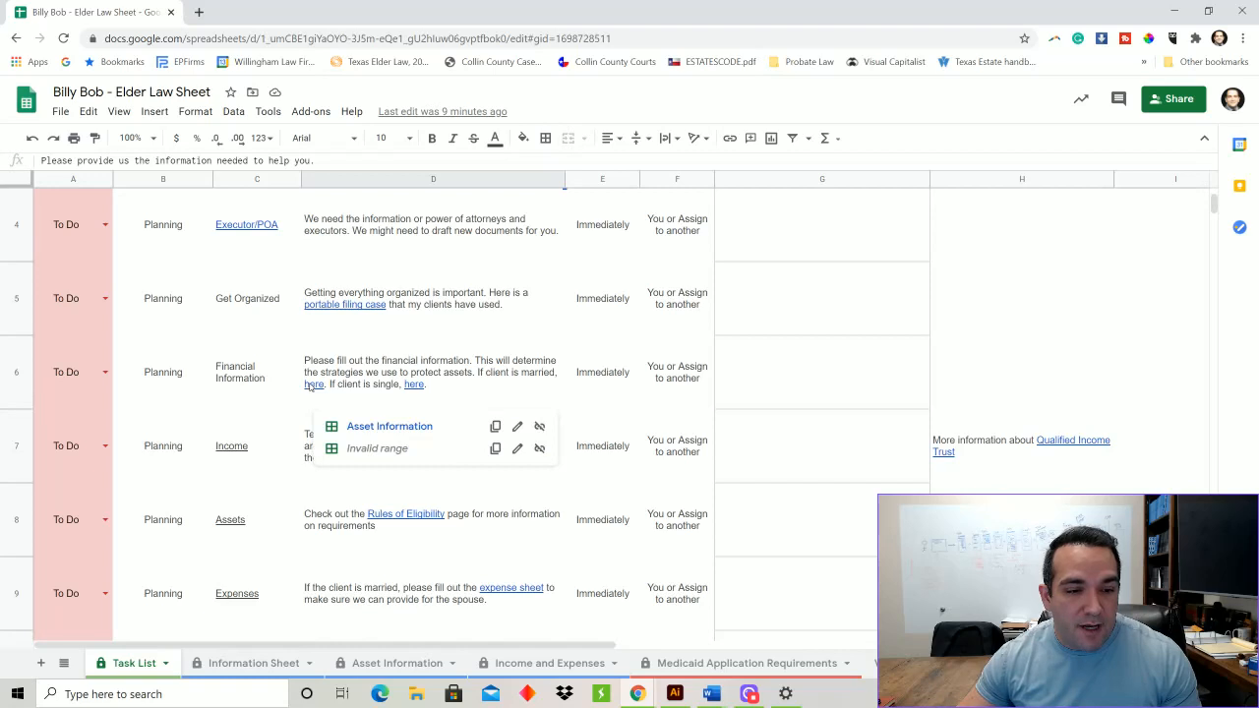
click(380, 431)
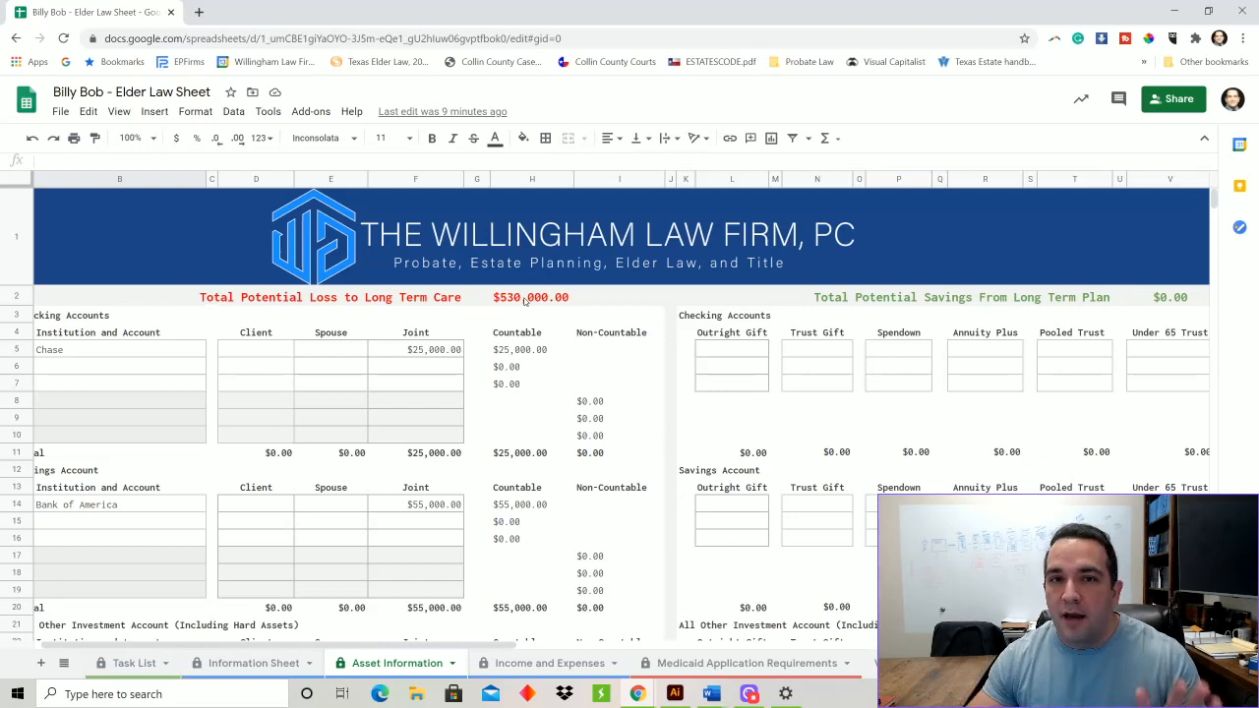
- Examine the joint Chase checking balance and the joint Bank of America savings balance in the asset sheet
scroll(363, 384, down, 1)
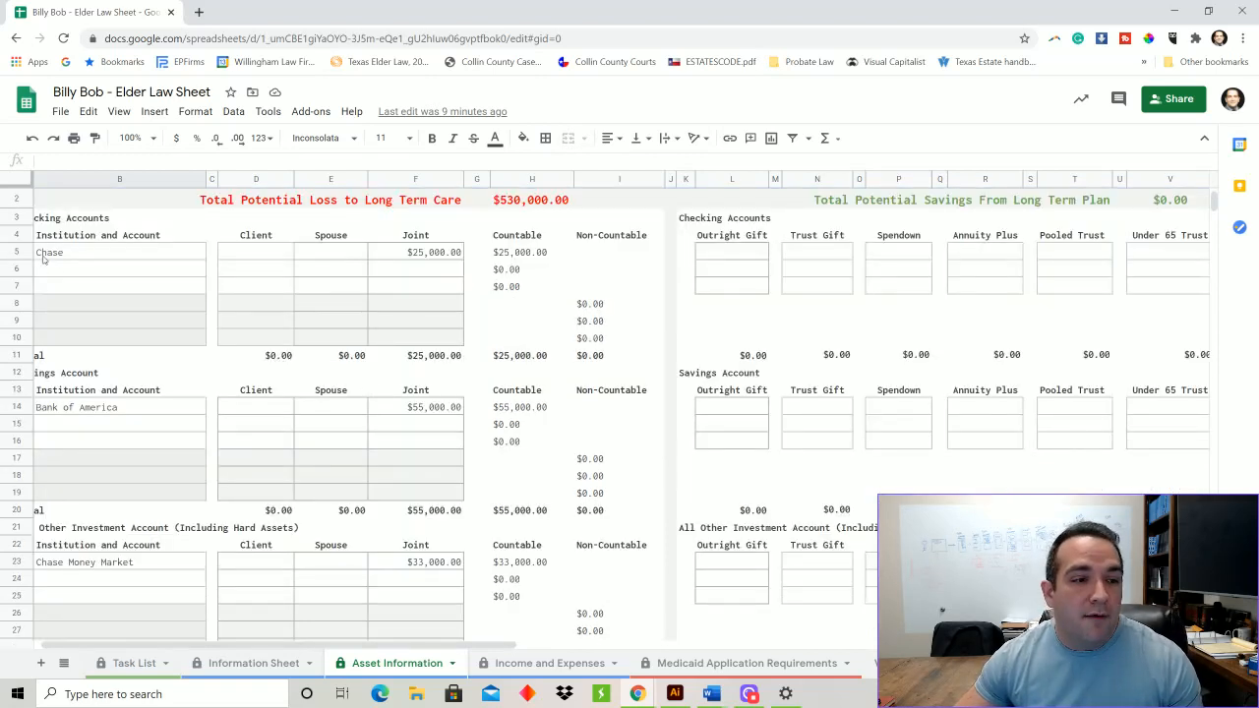
click(416, 256)
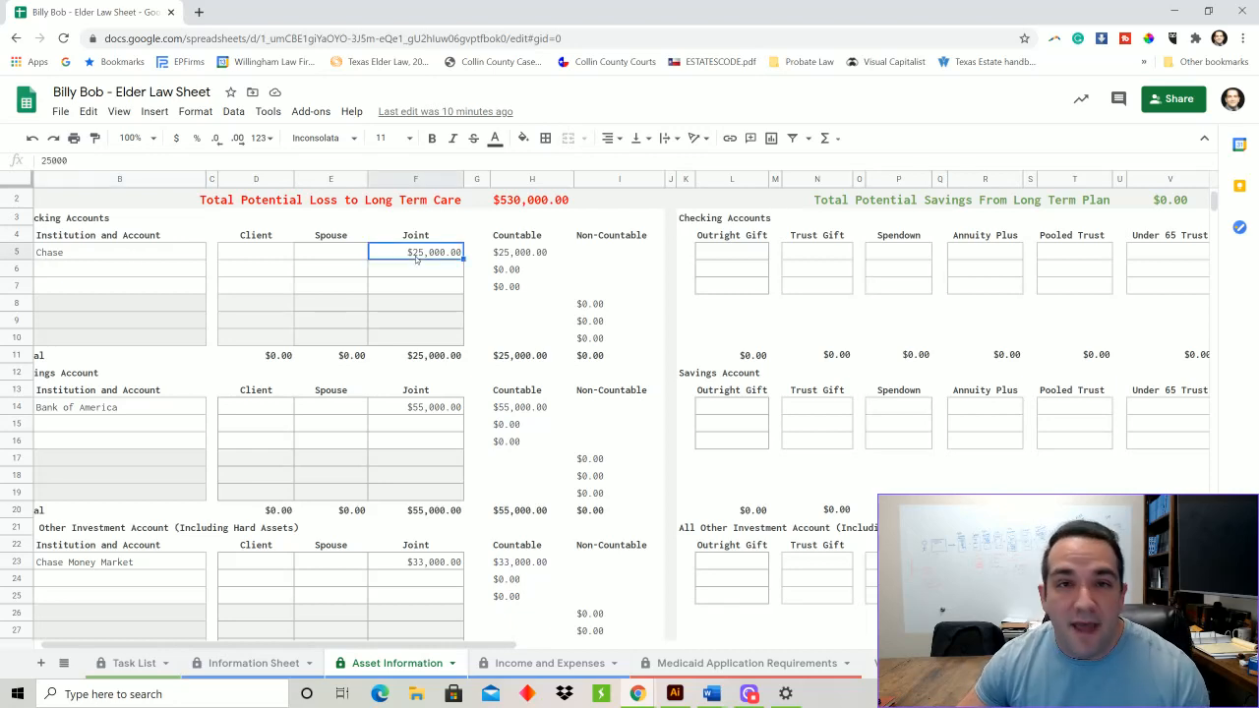
click(70, 407)
scroll(154, 436, down, 1)
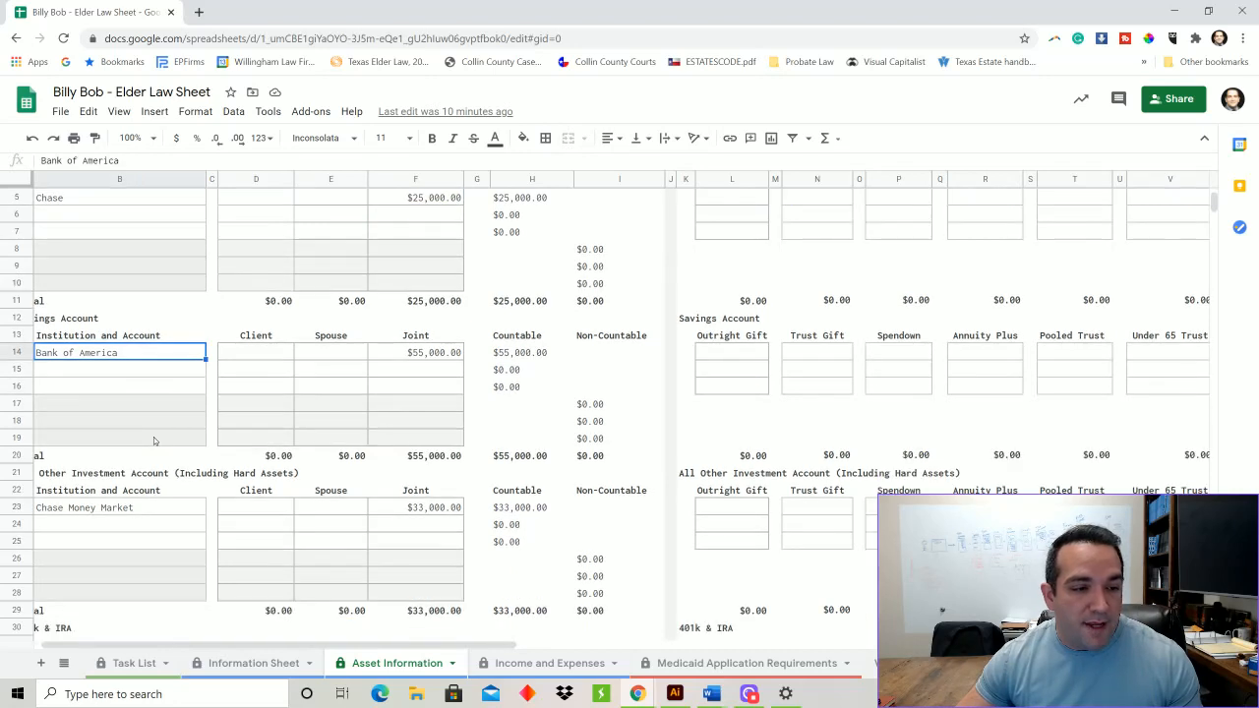
scroll(64, 300, left, 1)
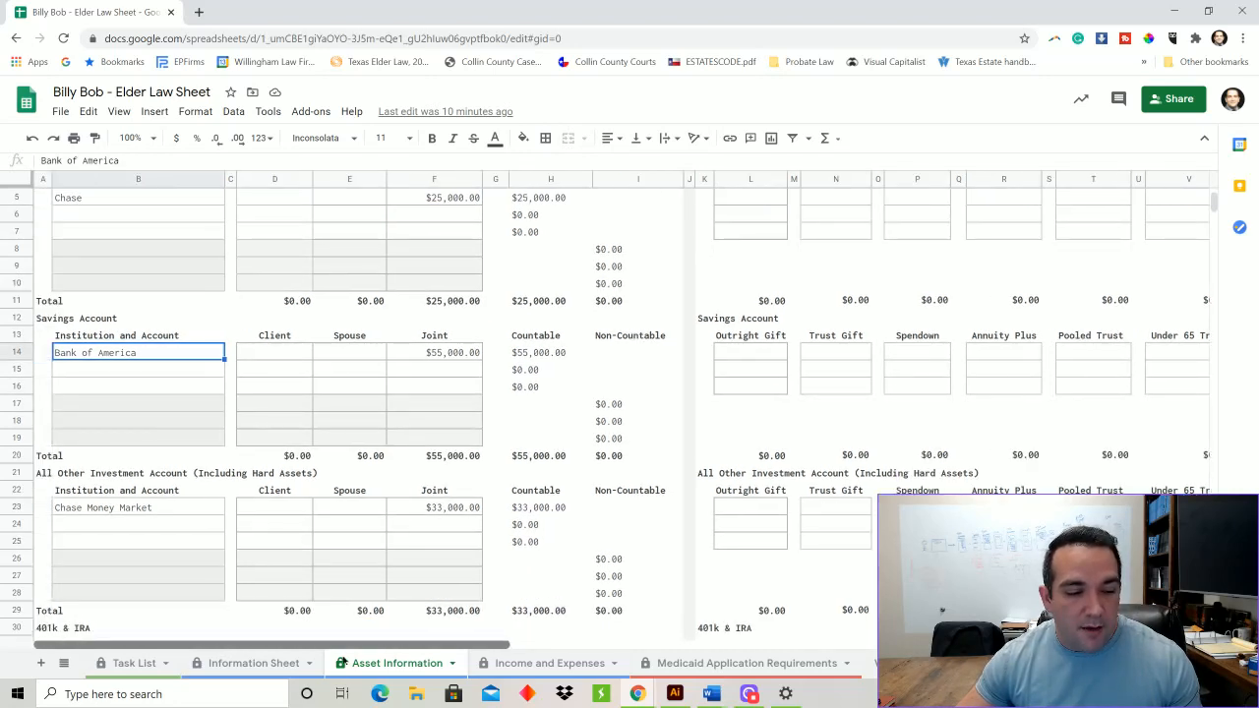
click(419, 356)
- Examine the Chase Money Market entry and its joint amount under All Other Investment Account
scroll(348, 451, down, 1)
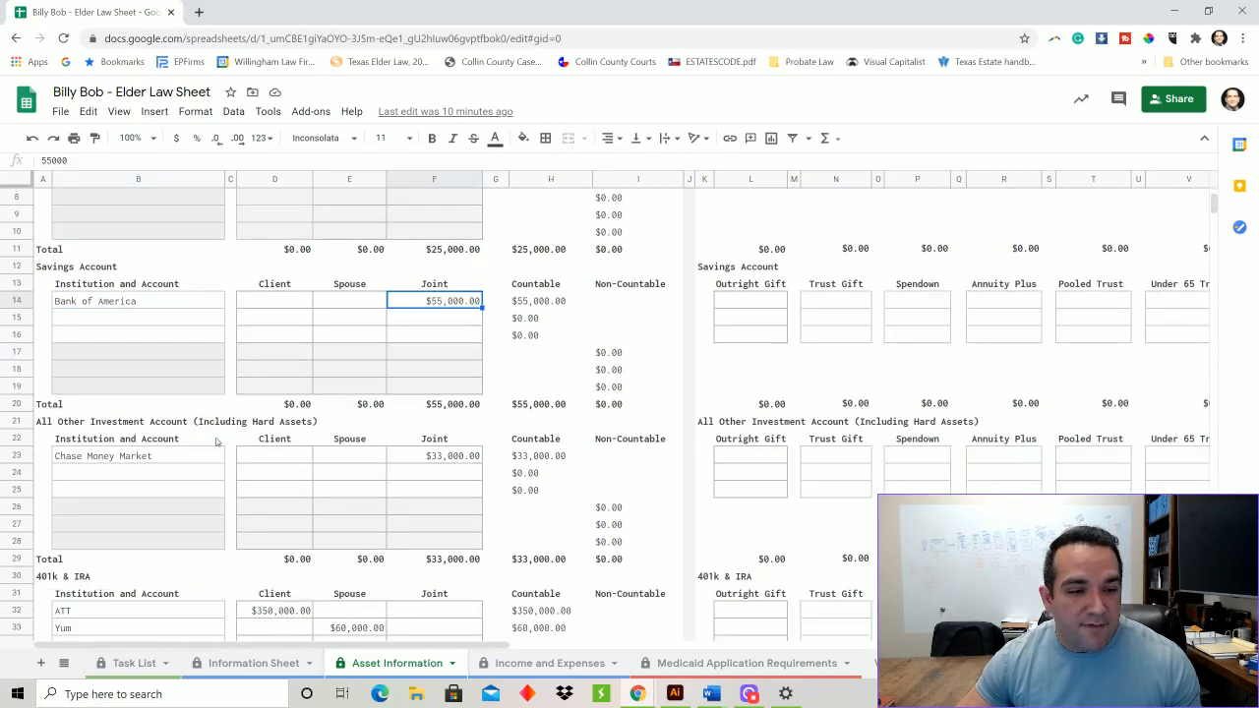
click(130, 459)
scroll(130, 459, down, 1)
scroll(207, 414, down, 3)
click(430, 269)
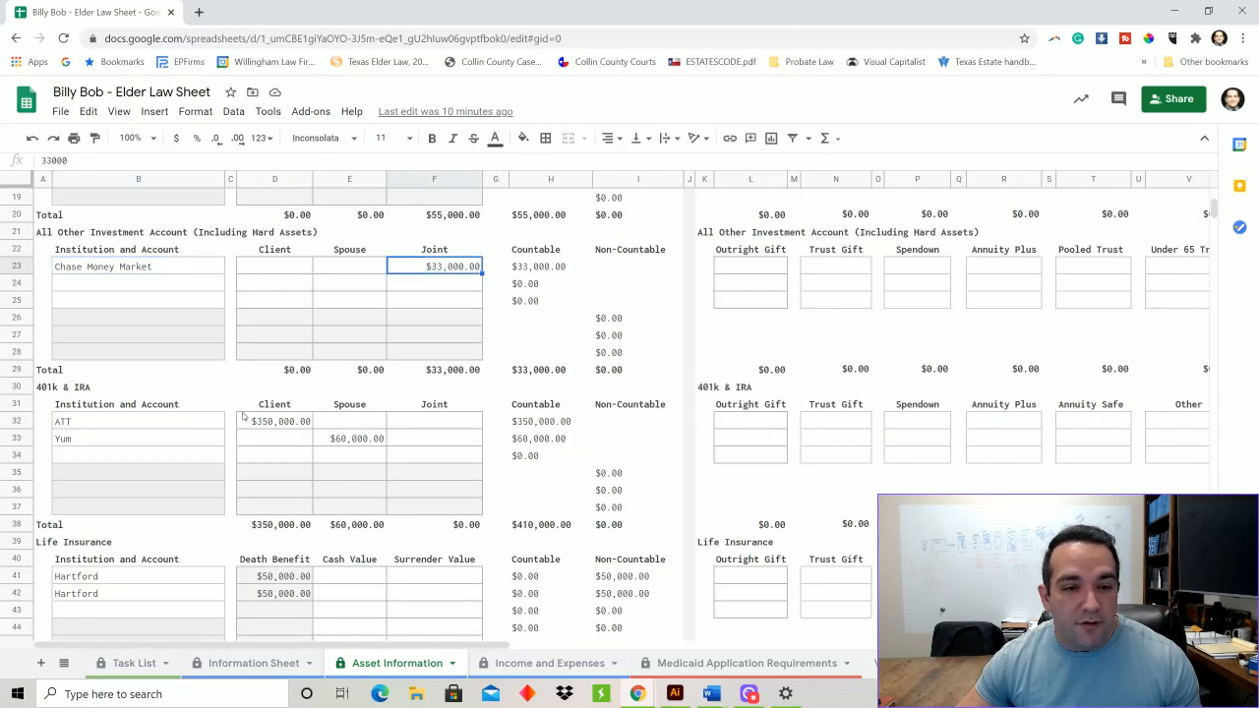
- Examine the client's ATT account and the spouse's Yum account with their amounts under 401k & IRA
scroll(247, 417, down, 1)
click(126, 374)
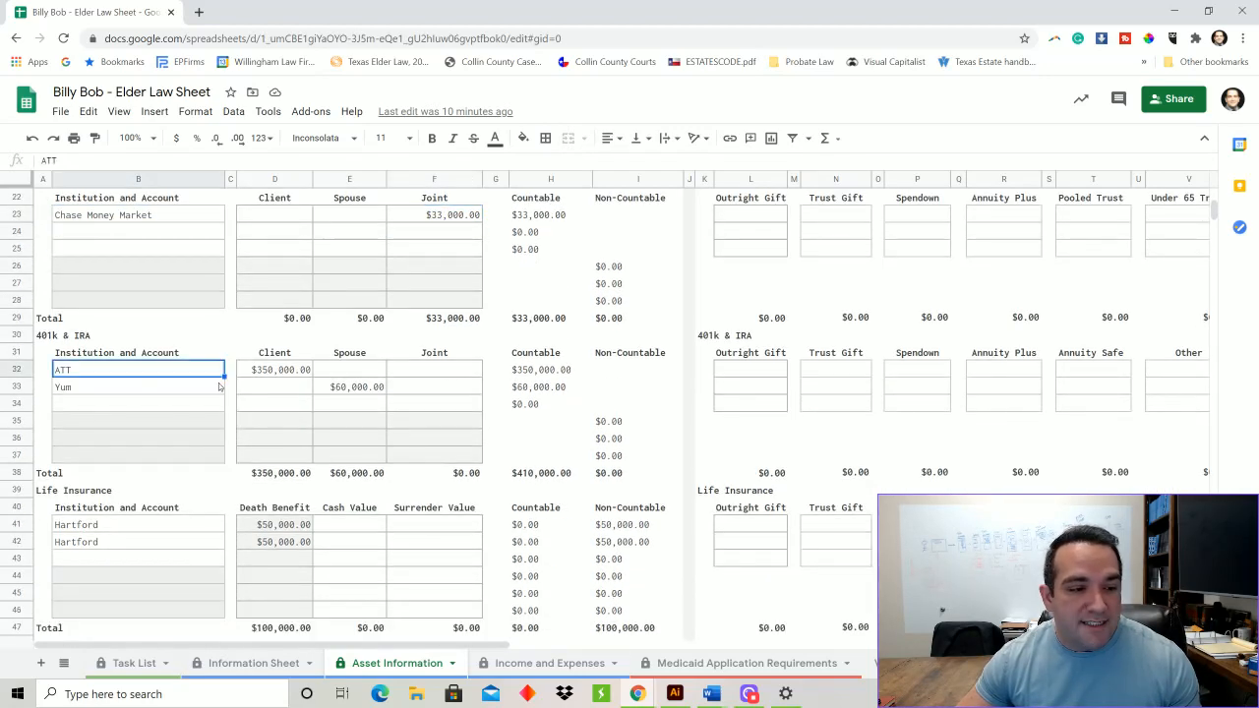
click(273, 373)
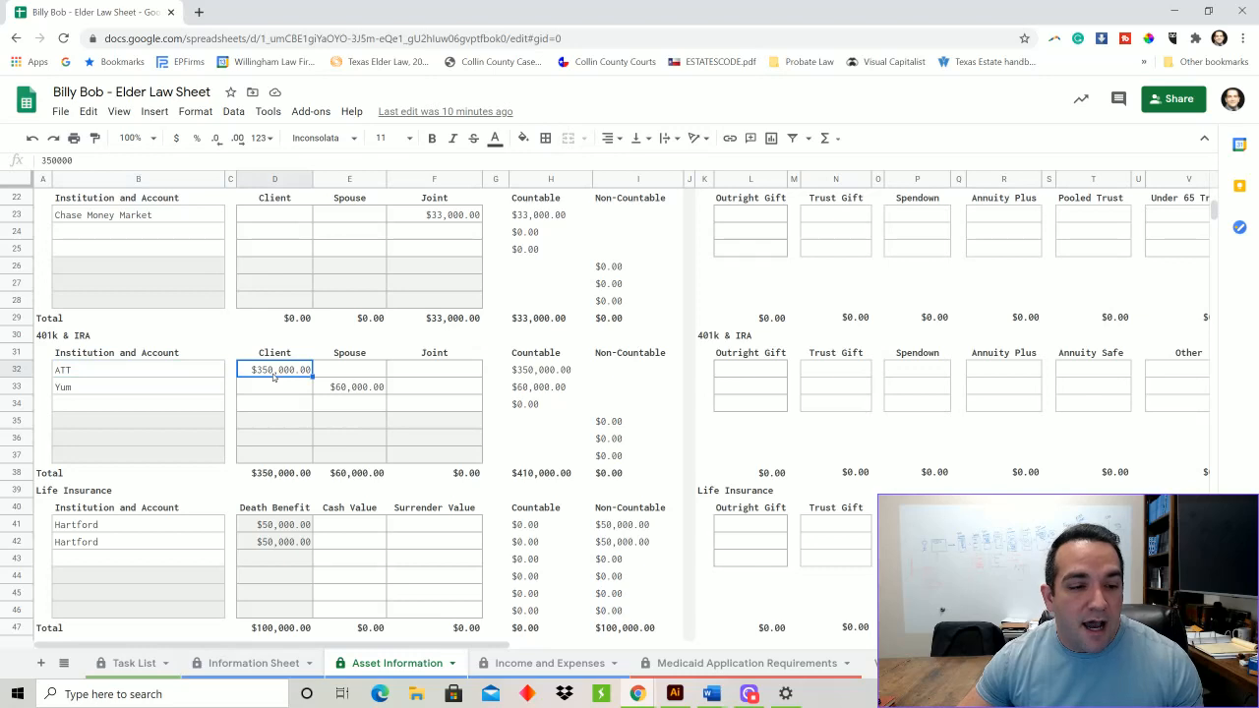
click(137, 389)
click(363, 391)
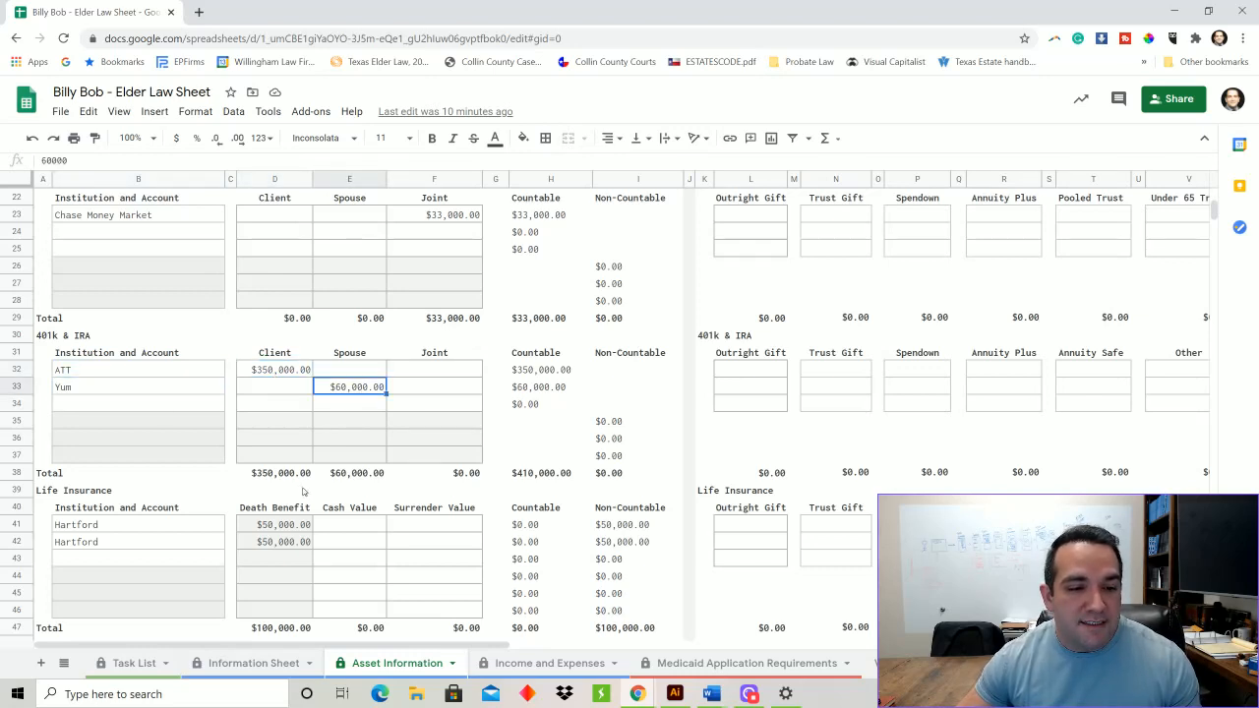
- Examine the two Hartford policies and their death benefits under Life Insurance
scroll(304, 492, down, 3)
click(151, 418)
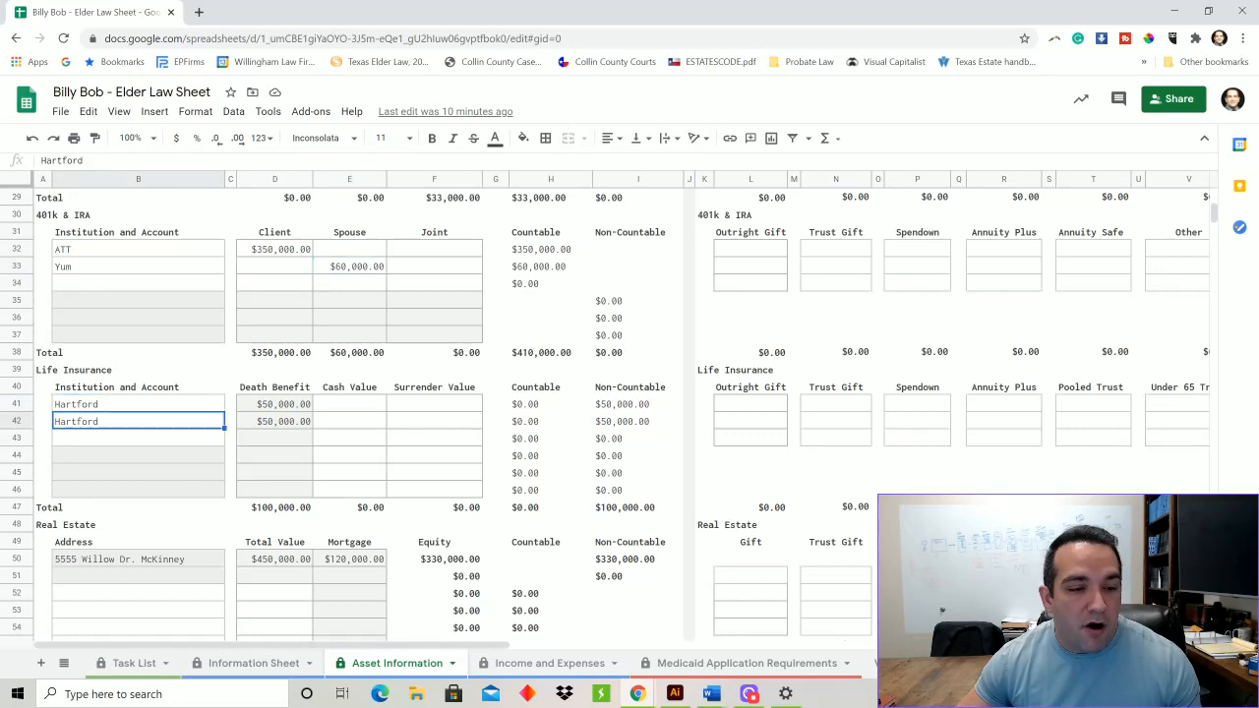
click(283, 406)
click(285, 423)
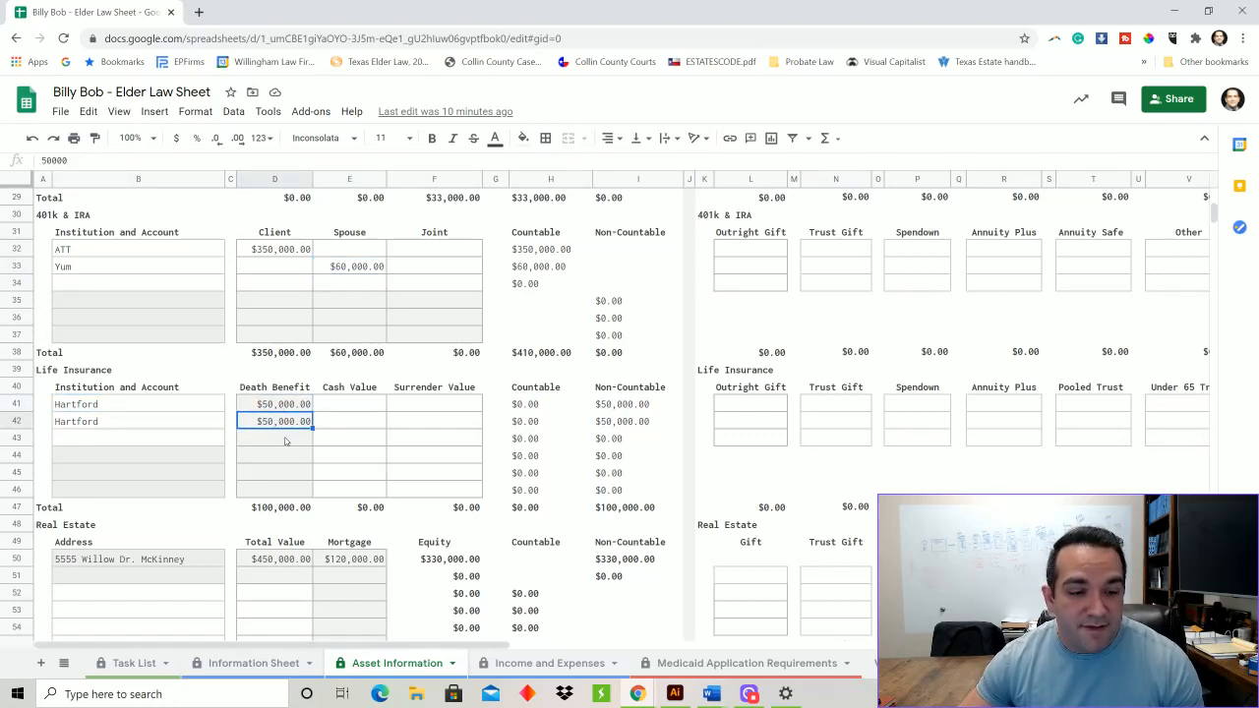
- Examine the property's address, total value and mortgage in the Real Estate section
scroll(285, 441, down, 2)
click(101, 440)
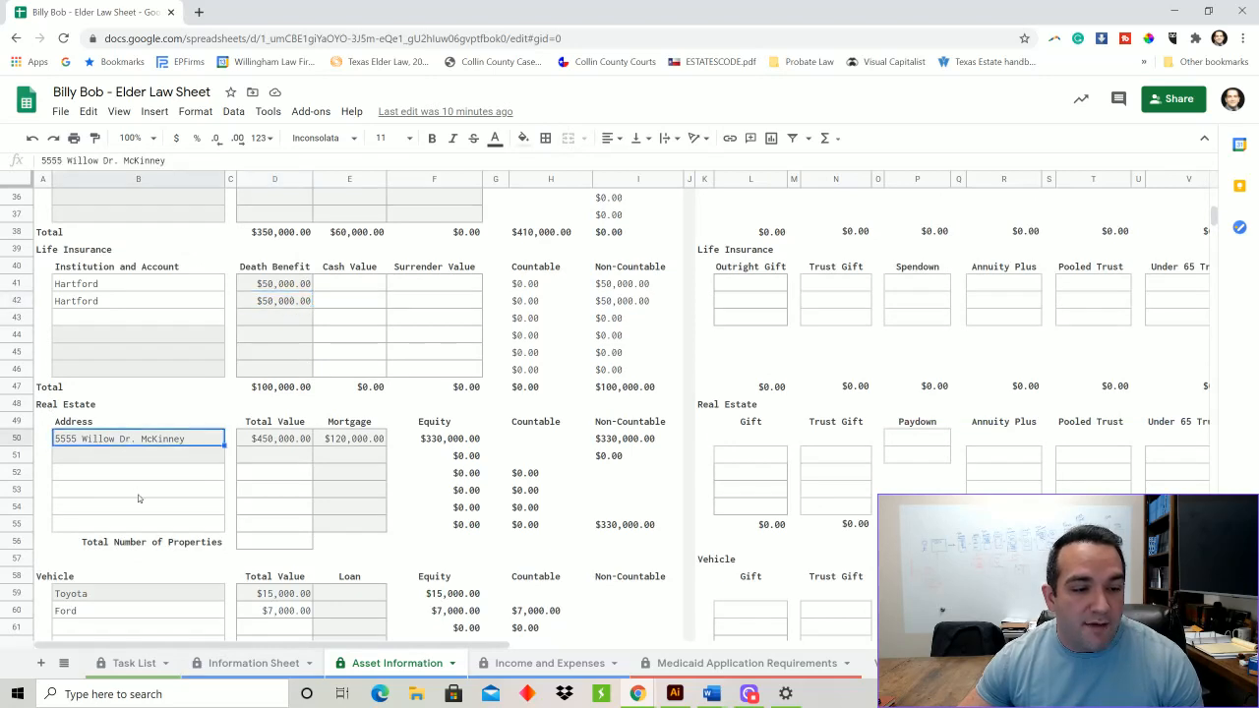
click(279, 445)
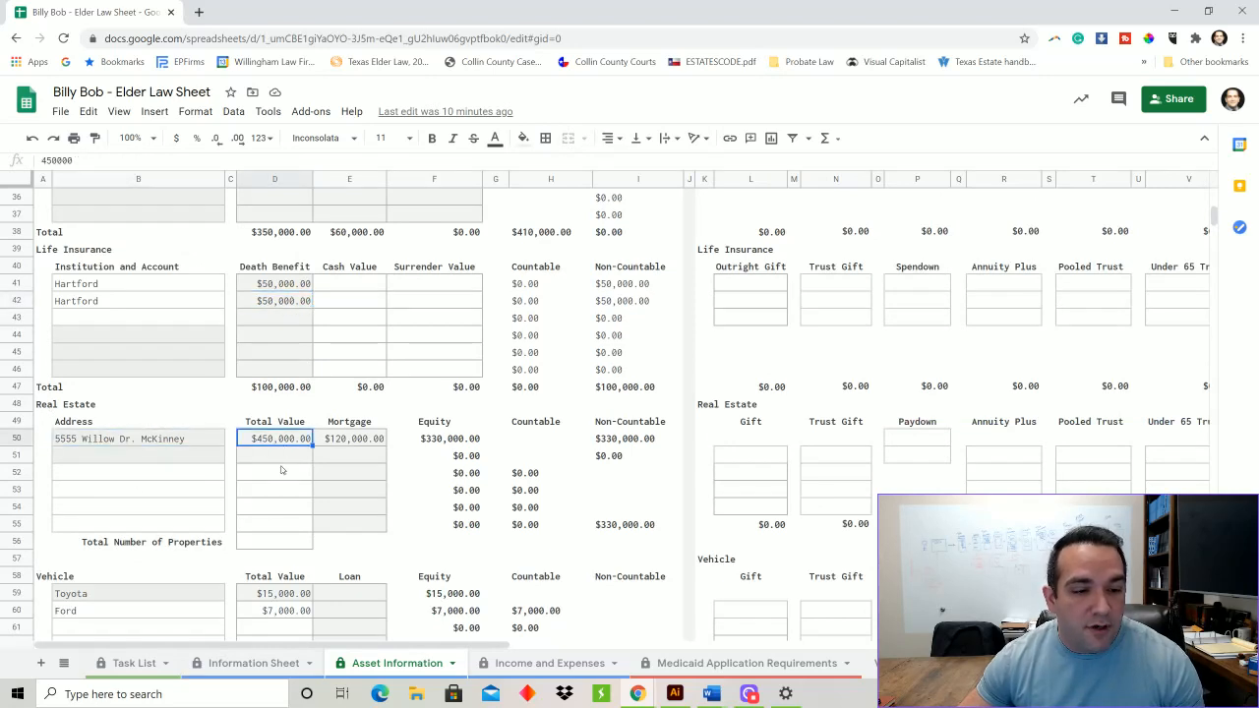
click(347, 438)
scroll(308, 522, down, 2)
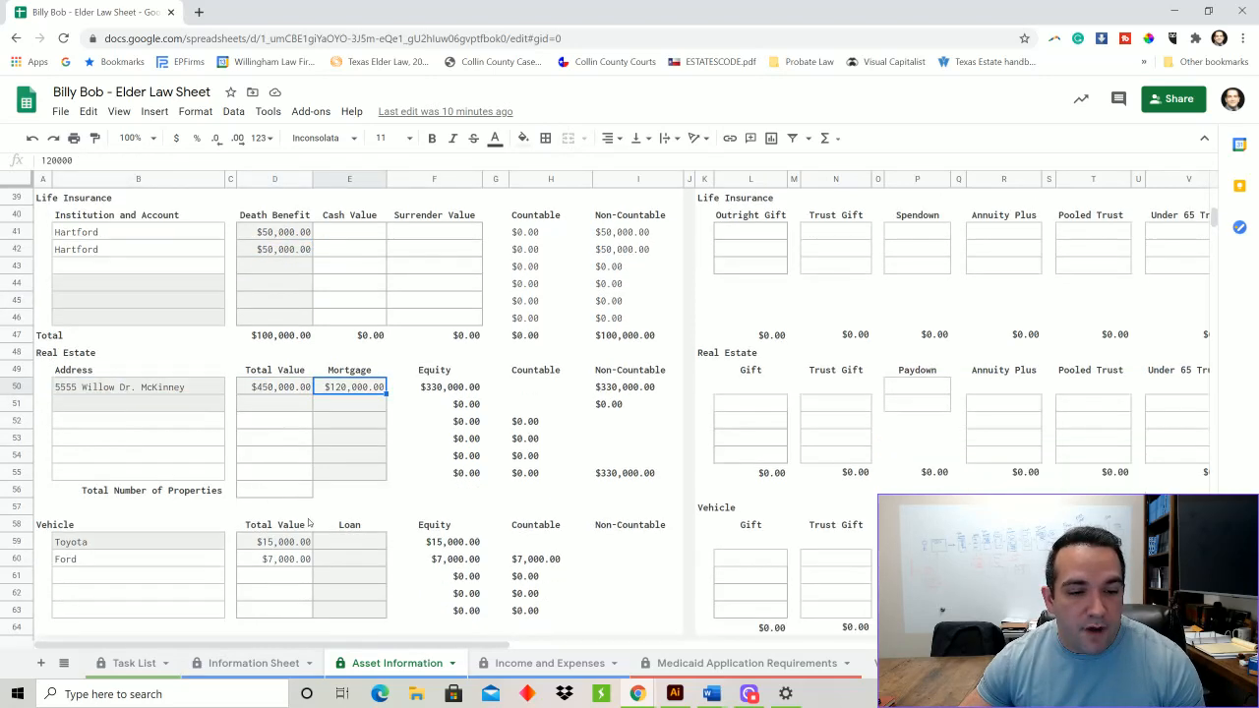
- Examine the Toyota and the Ford with their total values in the Vehicle section
click(120, 479)
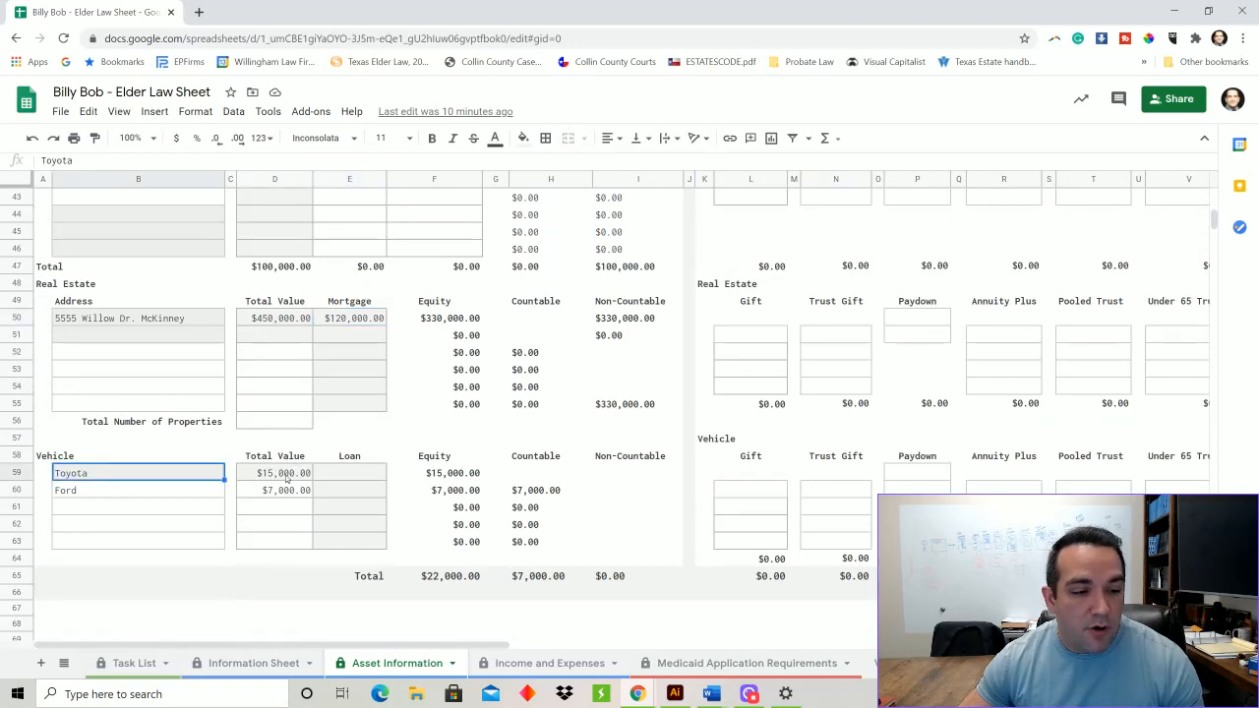
click(286, 479)
click(132, 492)
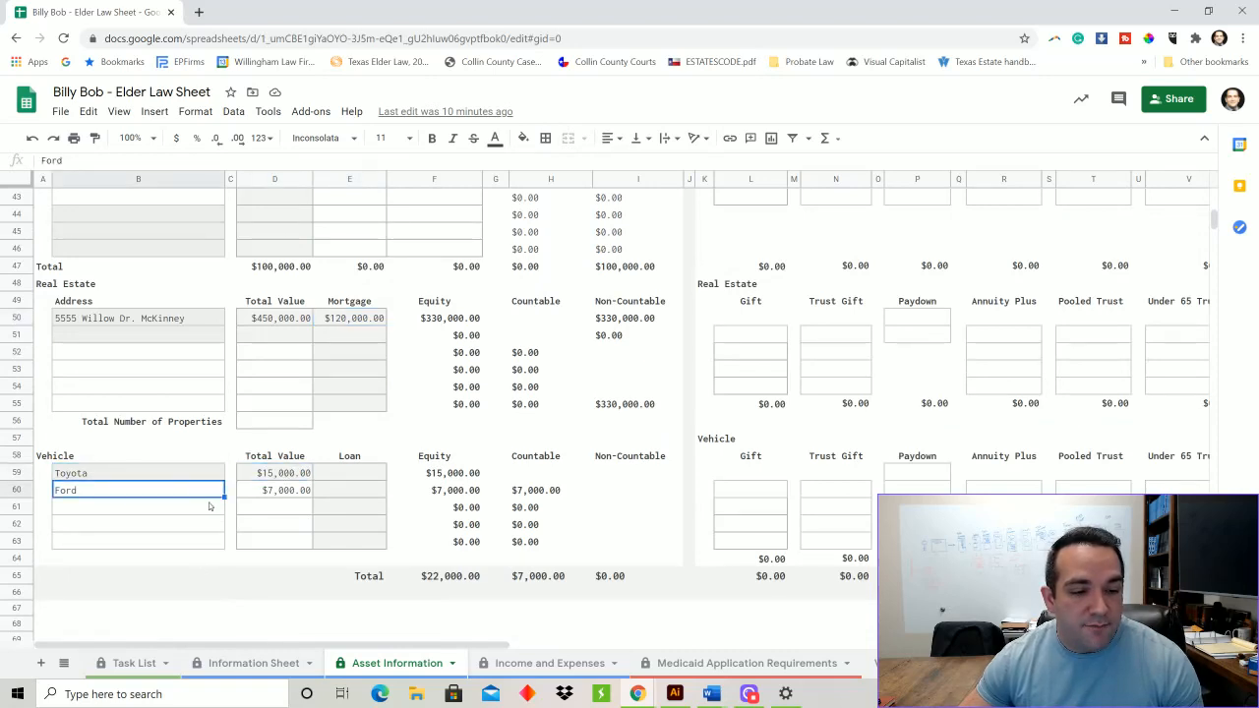
click(276, 490)
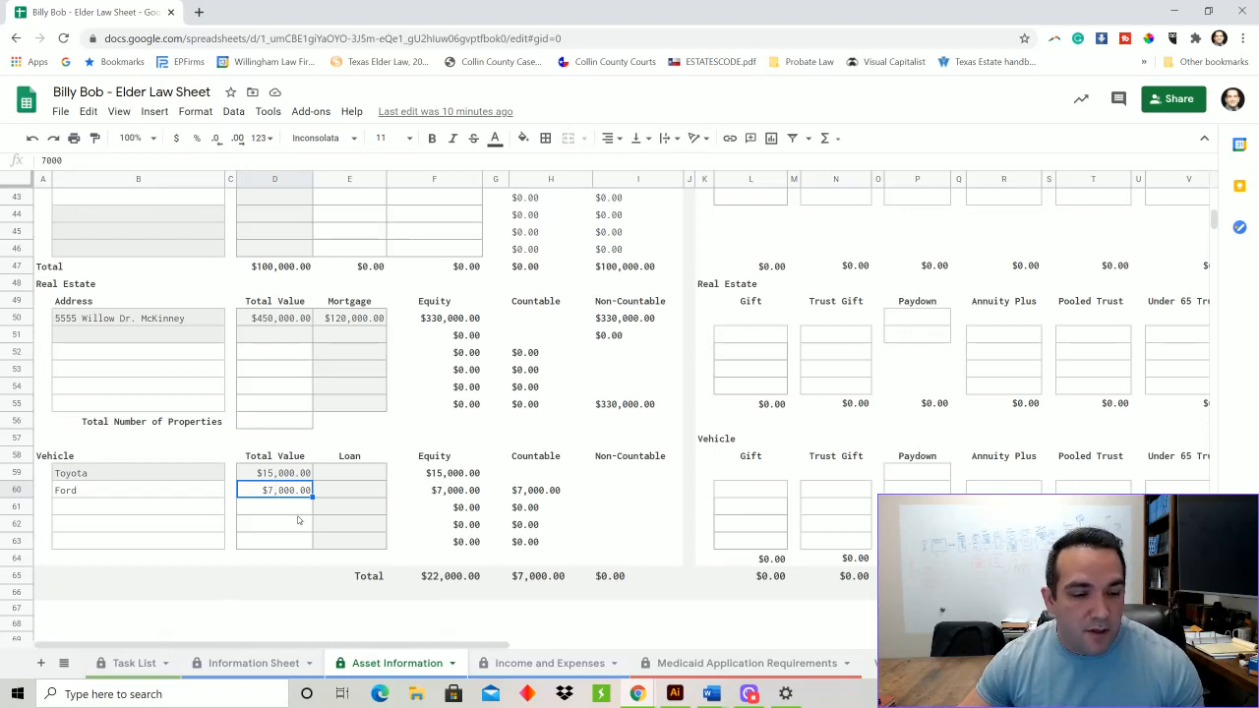
- Open the Income and Expenses sheet and examine the client's and spouse's monthly income and their combined total
click(539, 663)
scroll(322, 370, down, 1)
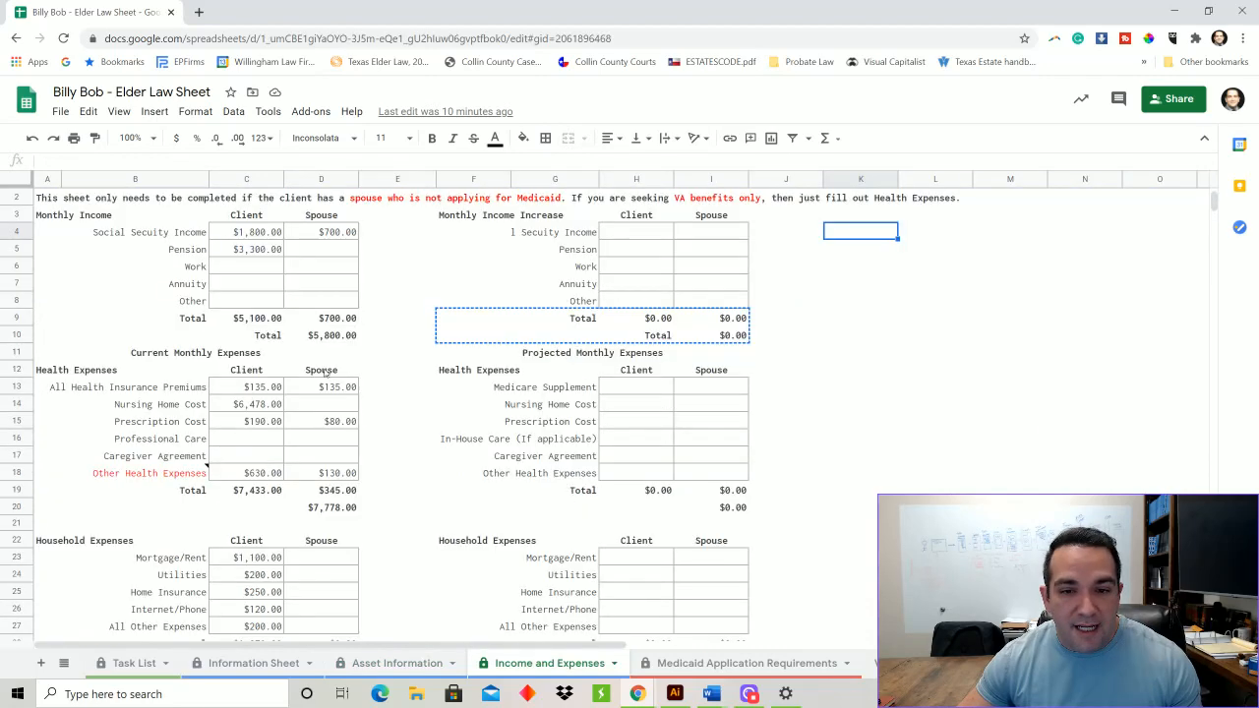
scroll(340, 304, up, 1)
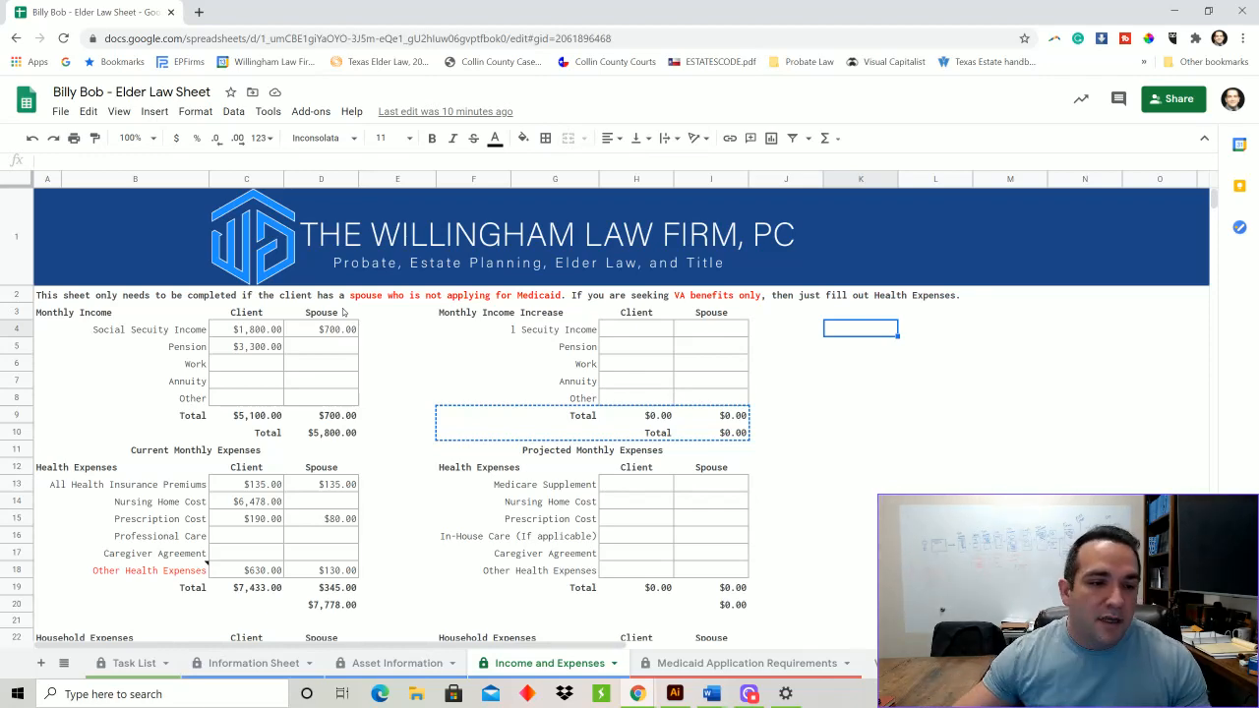
scroll(342, 313, down, 1)
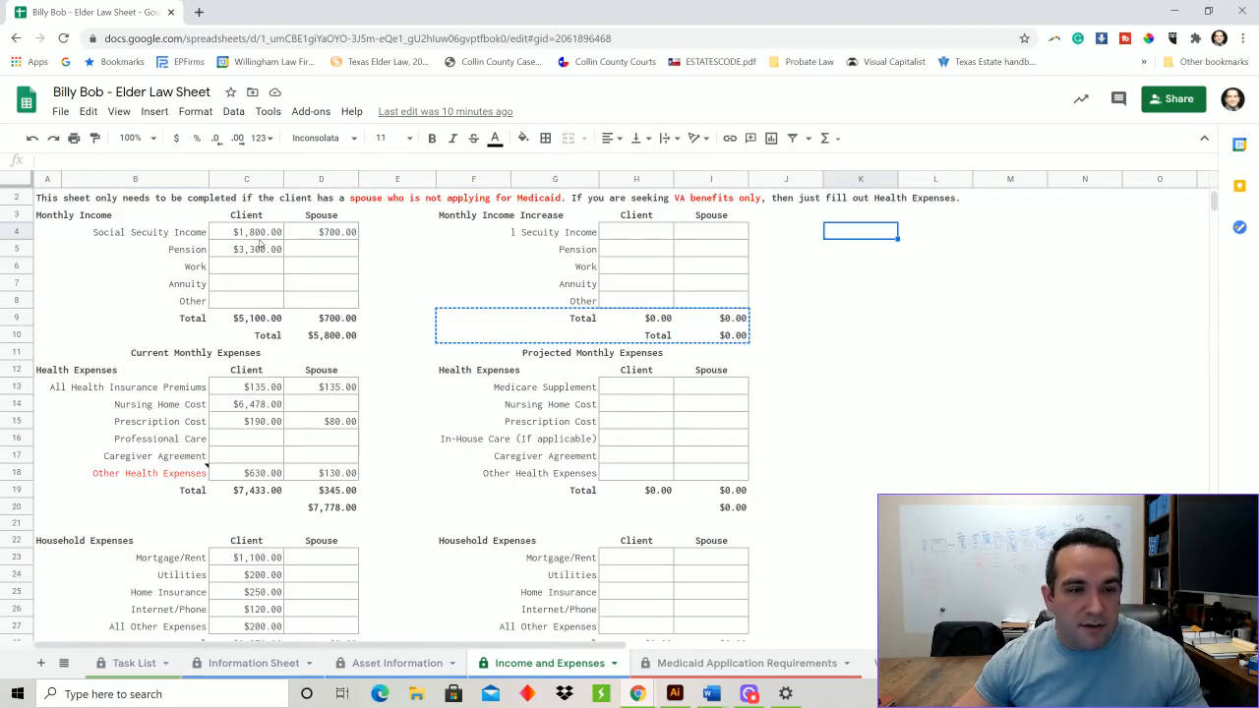
click(333, 337)
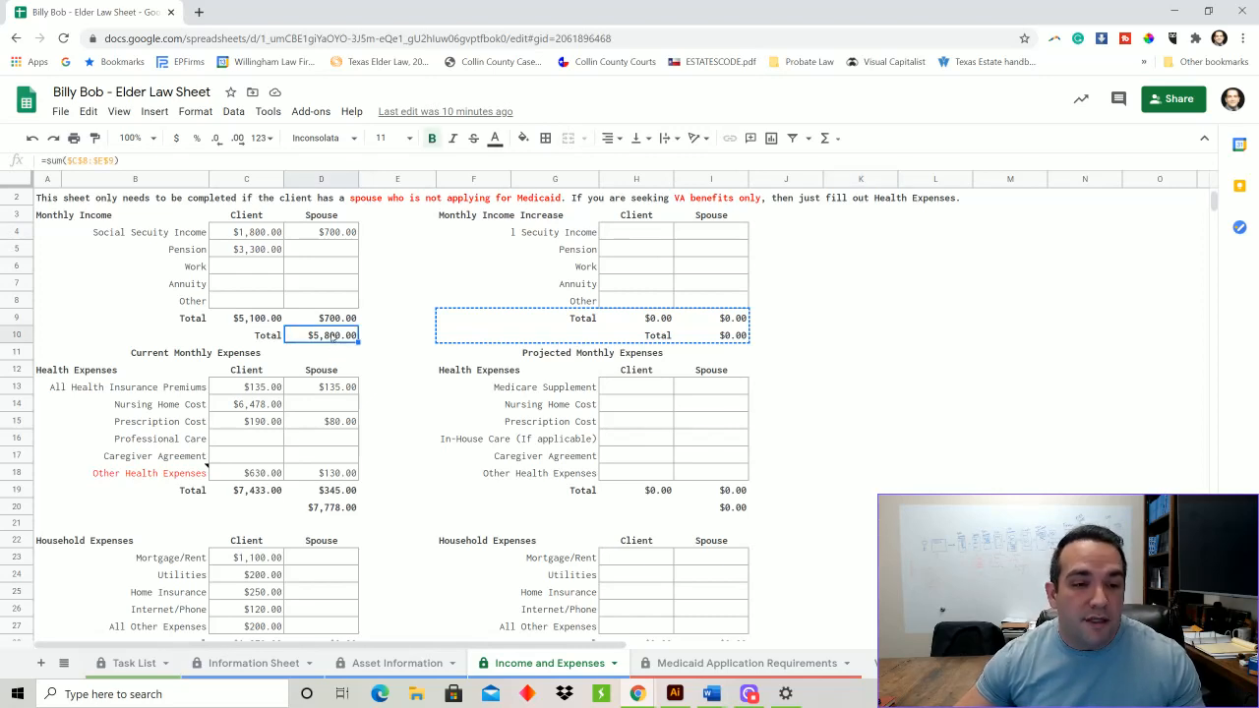
click(351, 302)
click(407, 281)
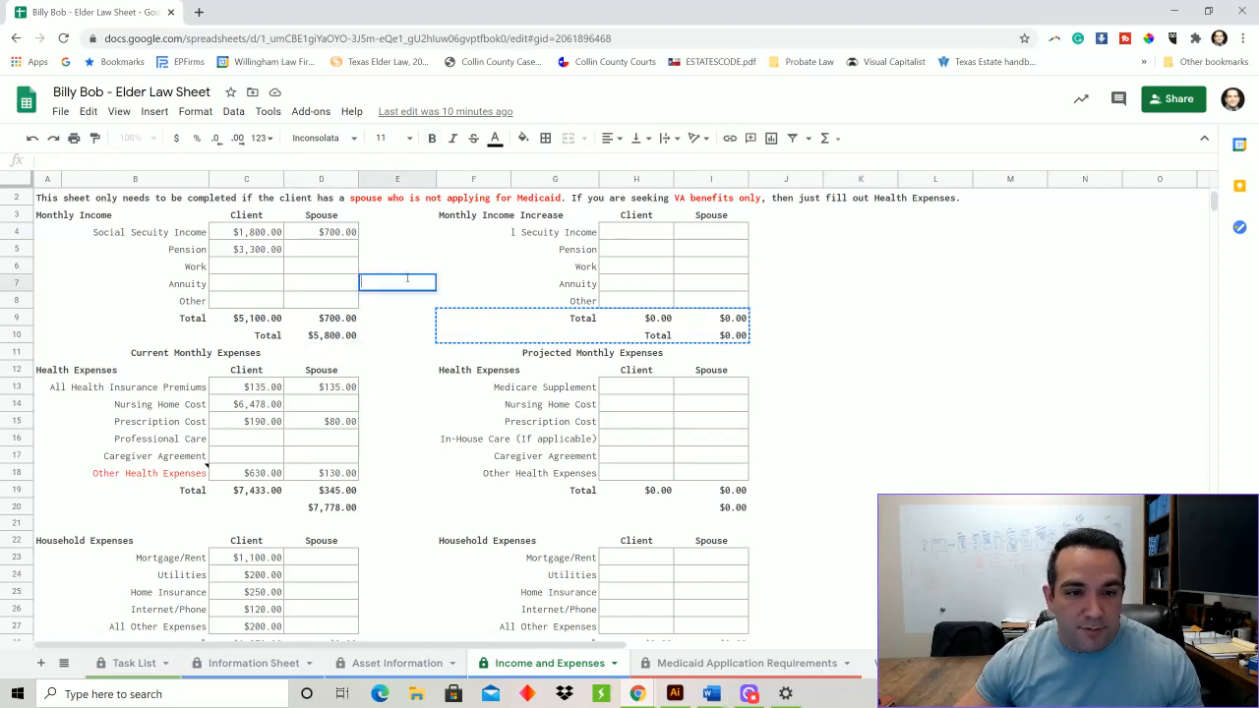
click(356, 337)
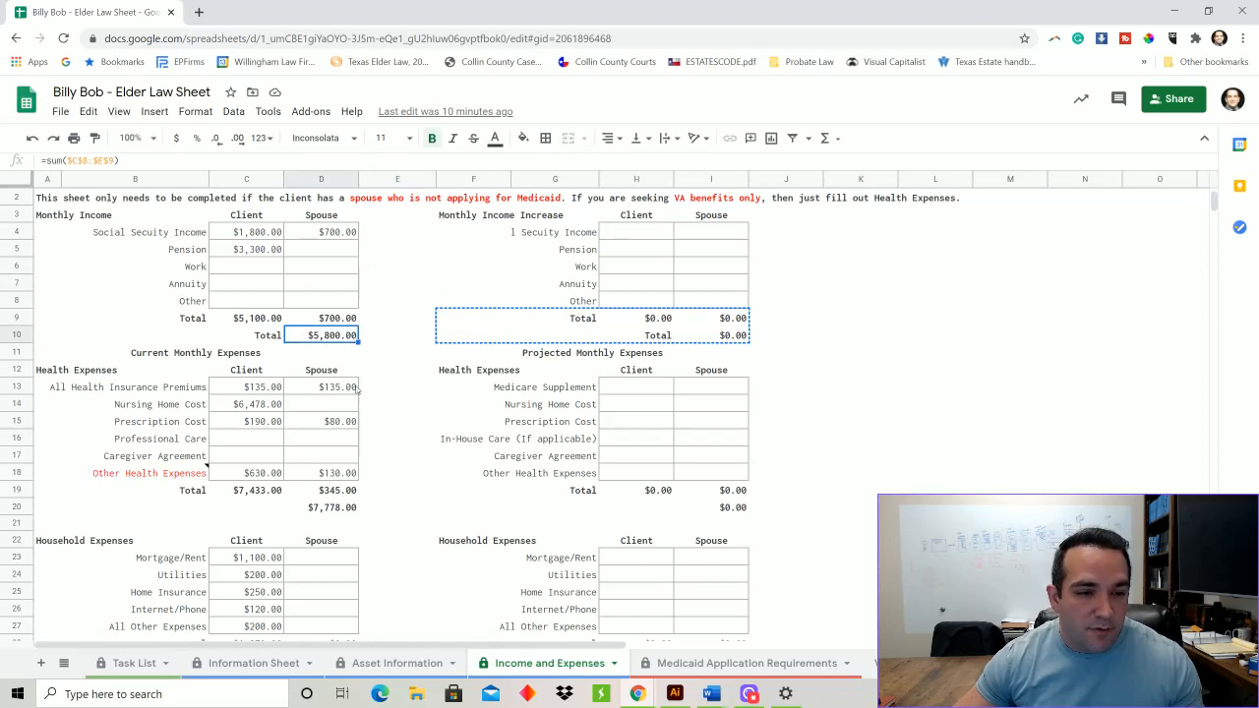
- Examine the current Health Expenses, including their combined total and the client's nursing home cost
scroll(351, 387, down, 1)
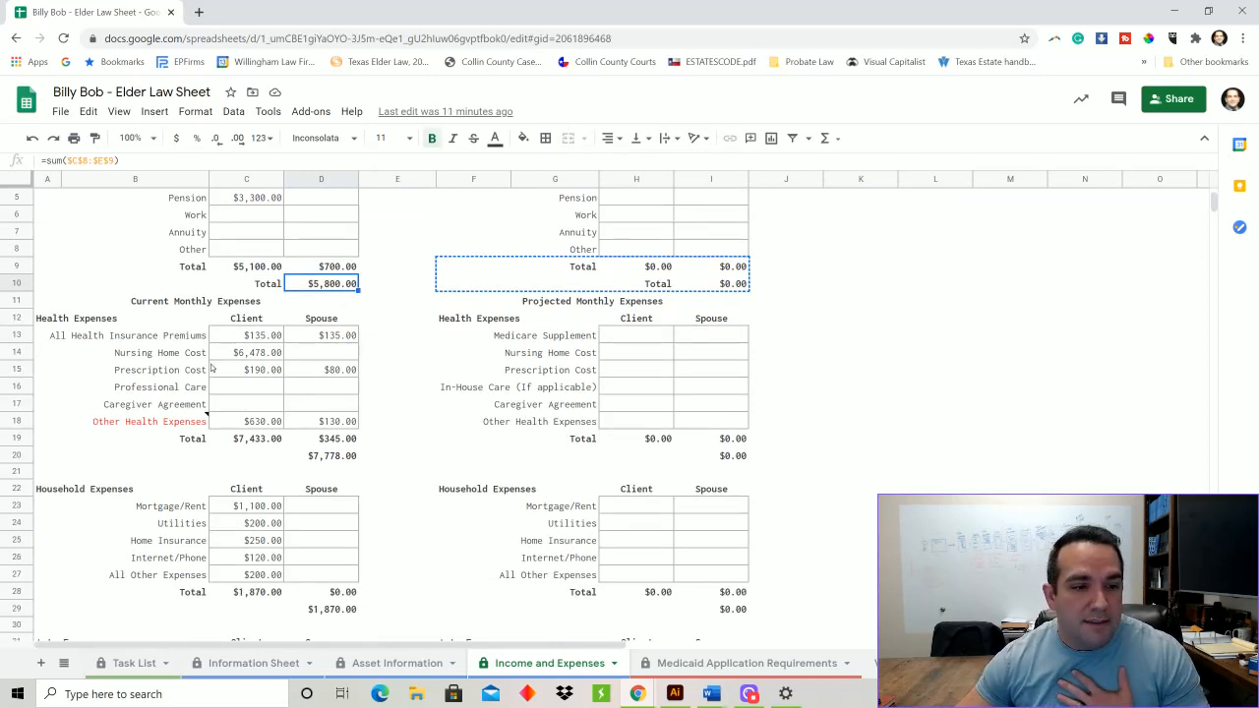
click(288, 450)
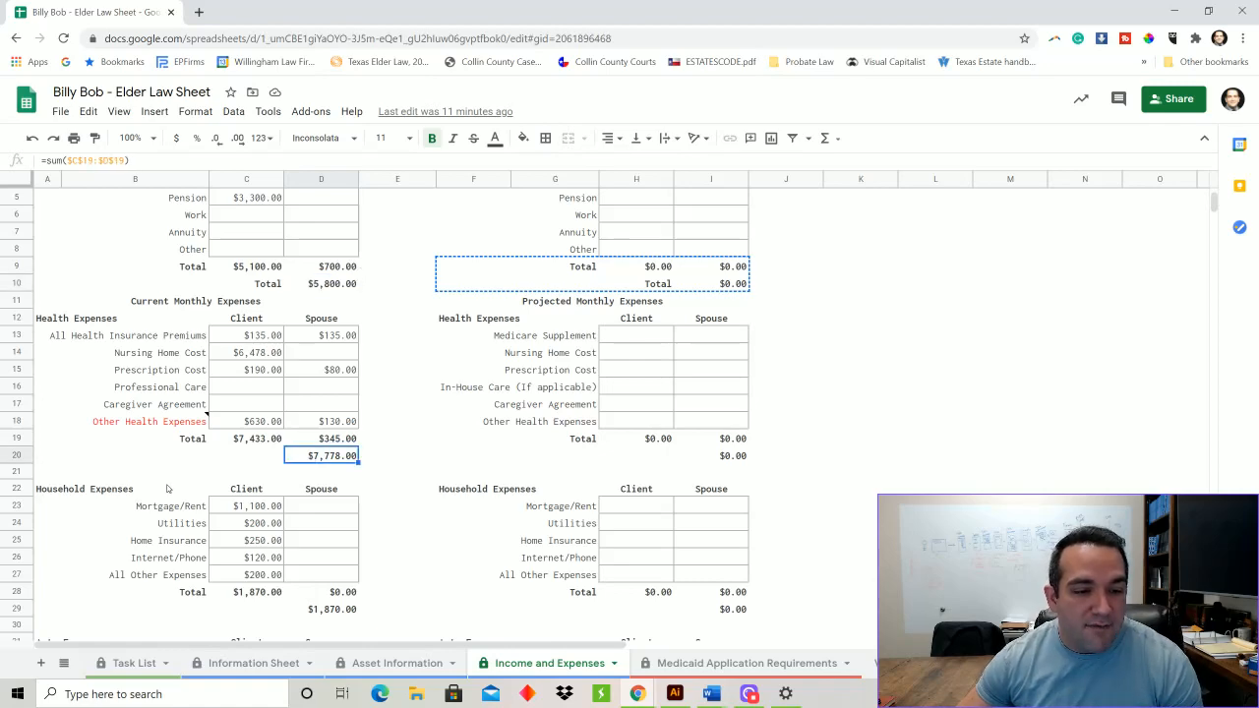
scroll(166, 484, down, 2)
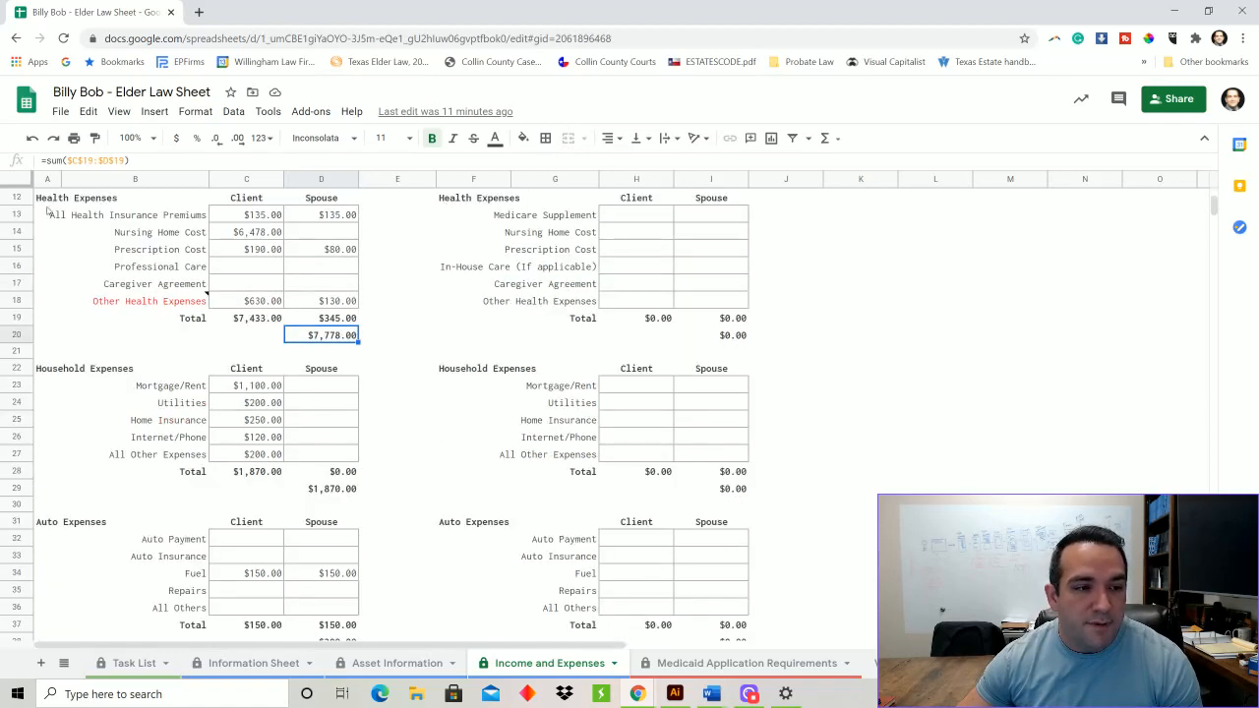
scroll(128, 328, down, 2)
scroll(130, 405, up, 2)
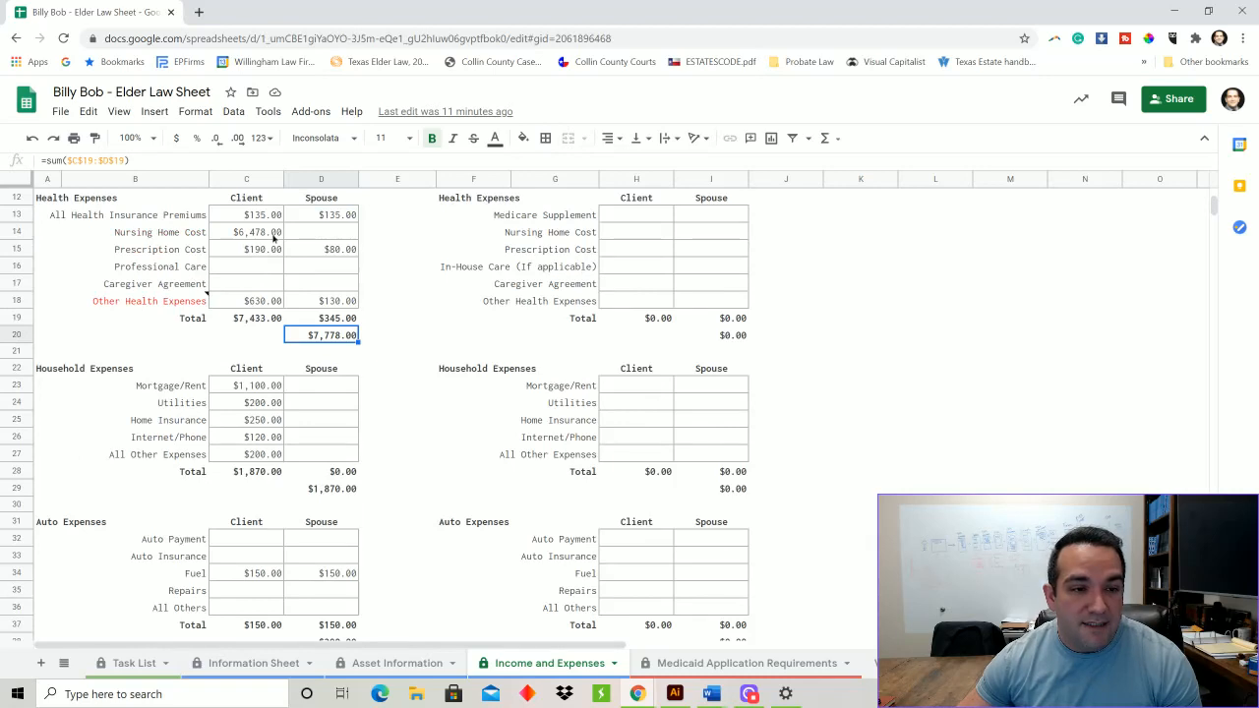
click(274, 237)
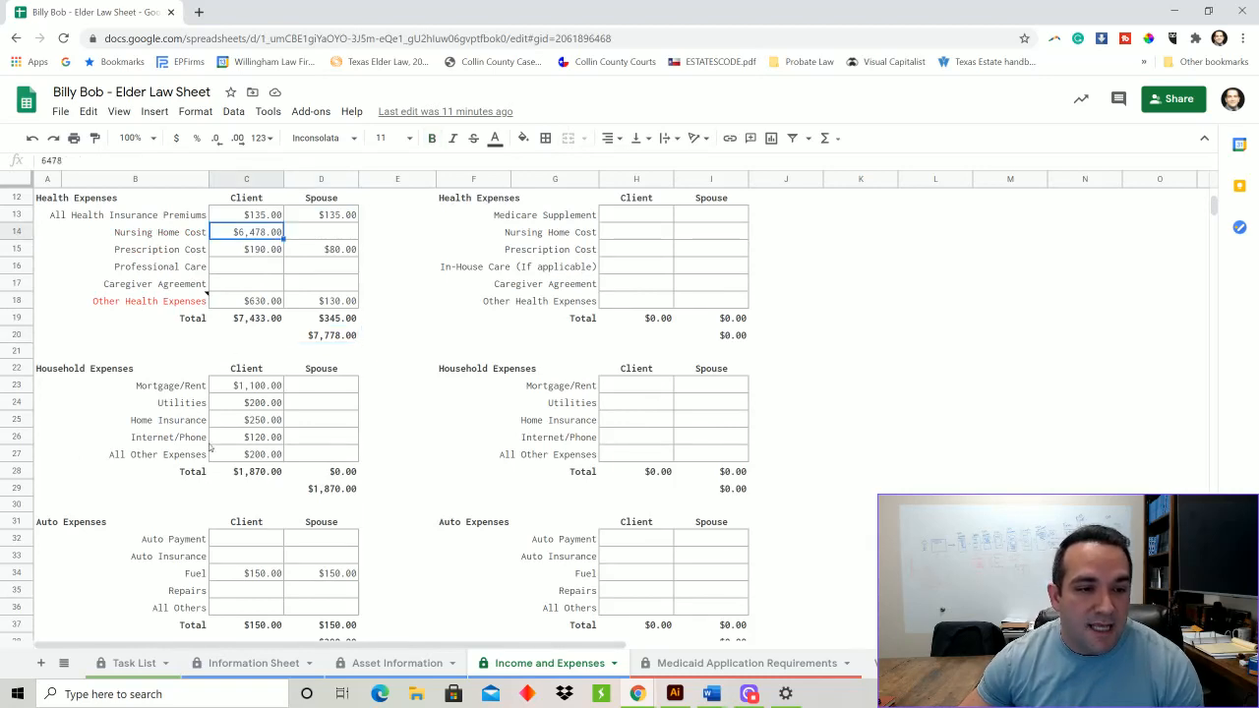
- Examine the current Household Expenses and their combined total
scroll(270, 348, down, 2)
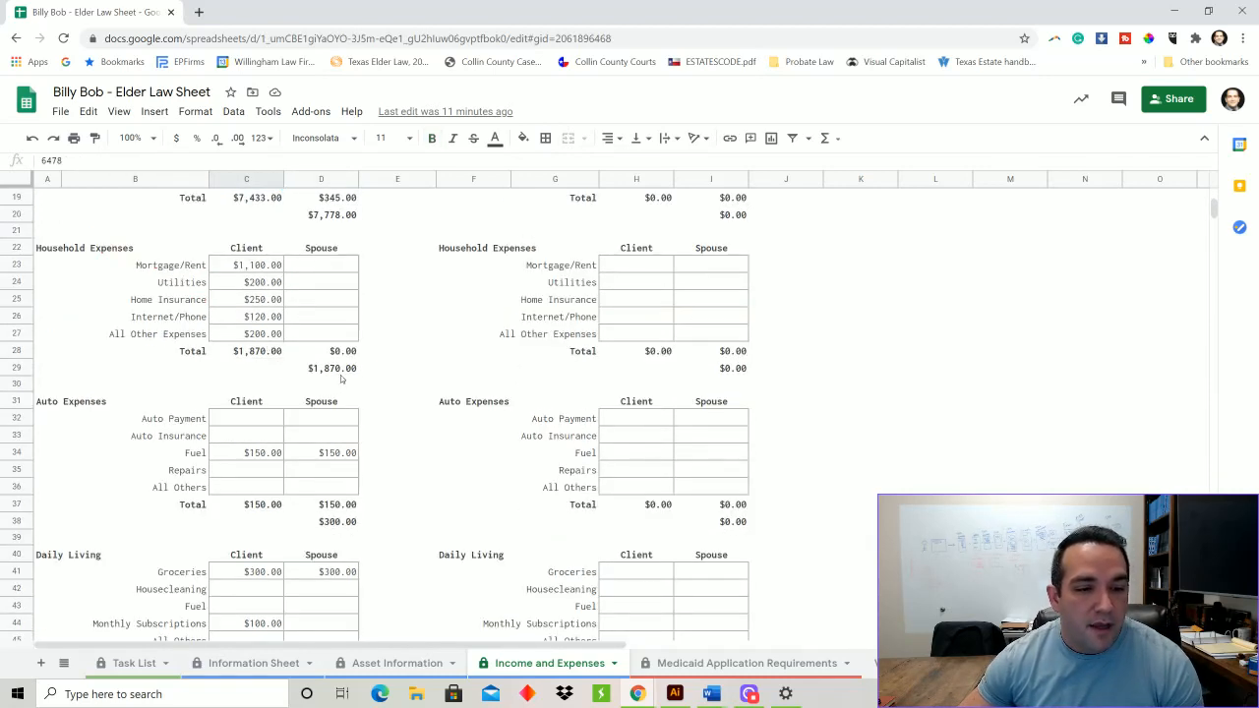
click(323, 383)
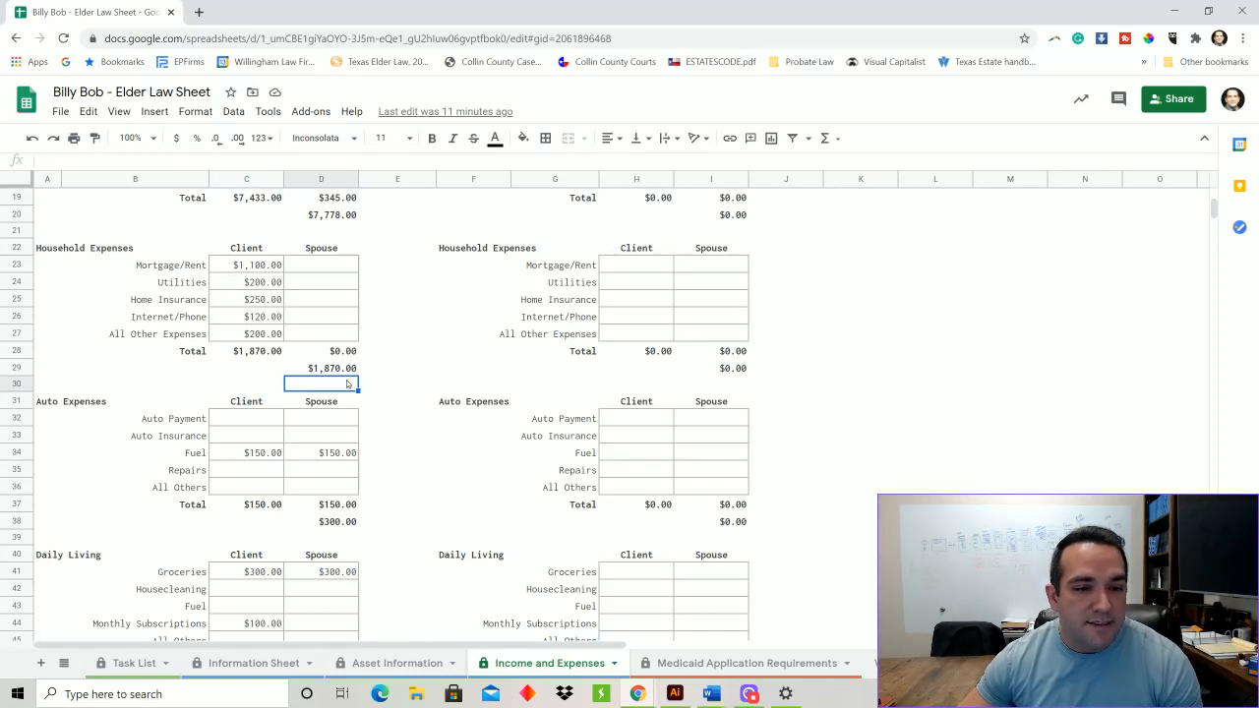
click(349, 369)
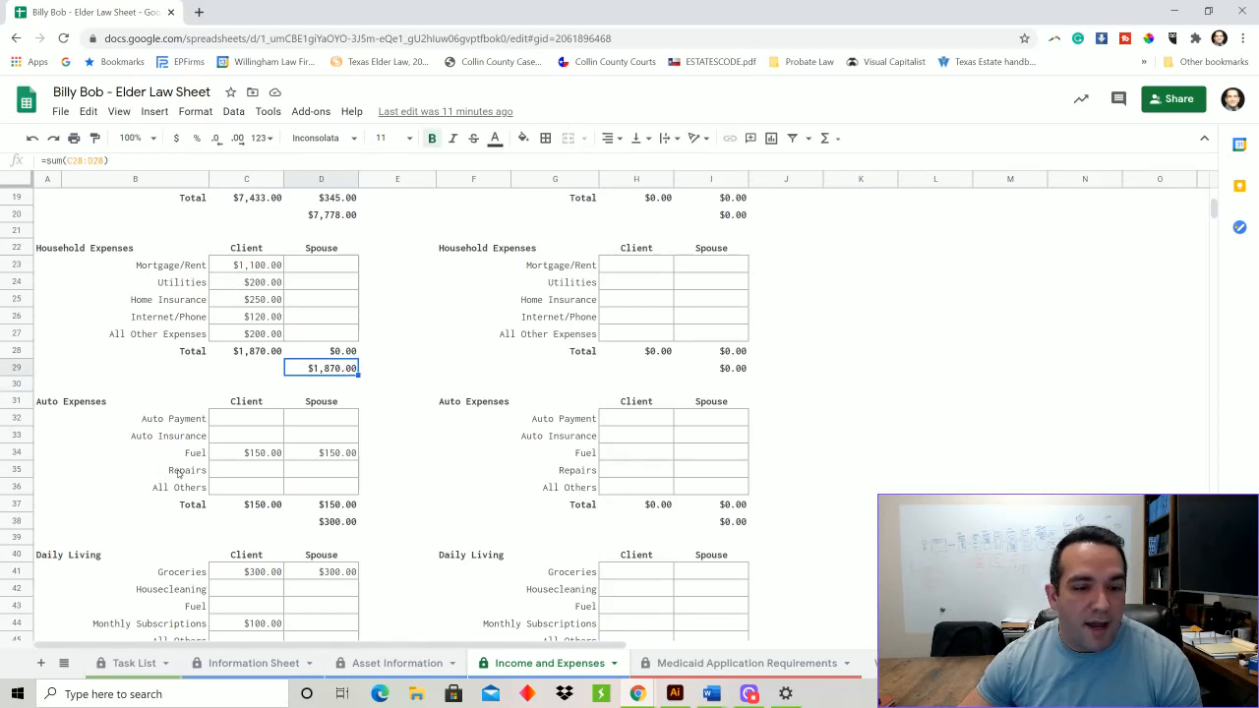
- Examine the overall current monthly expense total and the Monthly Shortfall below Daily Living
scroll(178, 473, down, 3)
click(320, 506)
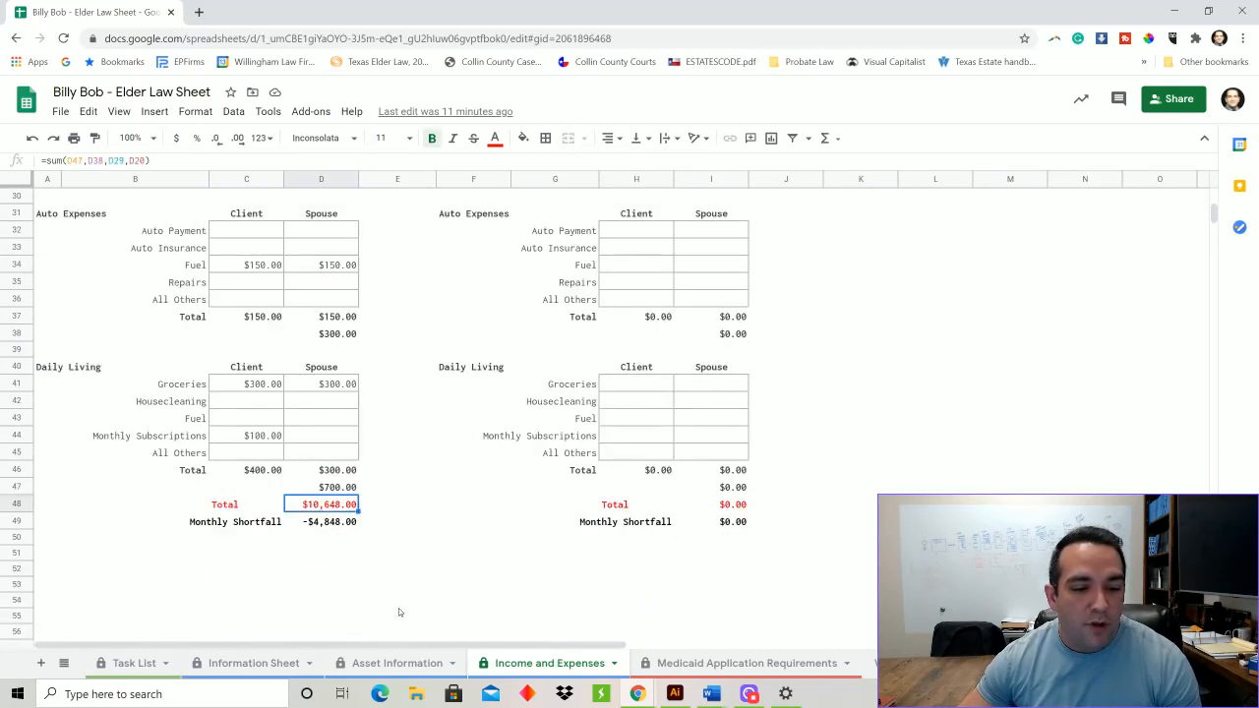
click(325, 524)
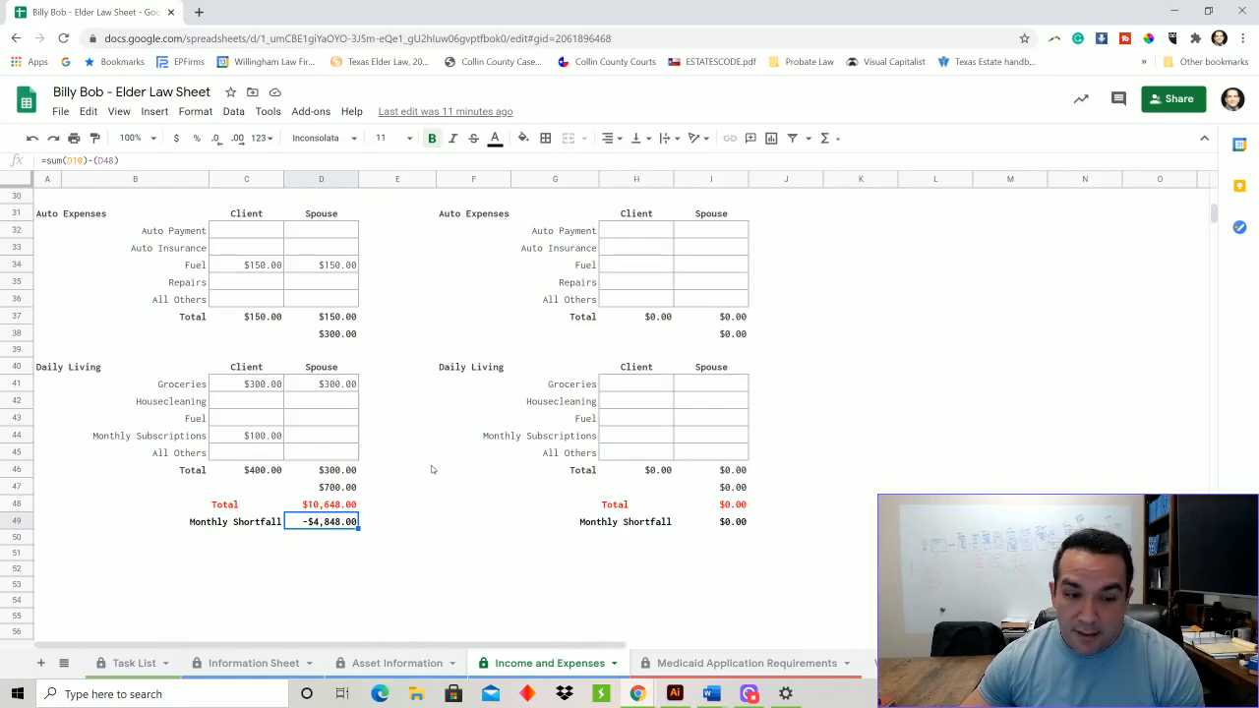
- Review the whole Income and Expenses sheet again, from Monthly Income through the health, household, auto and daily living expenses
scroll(431, 469, up, 6)
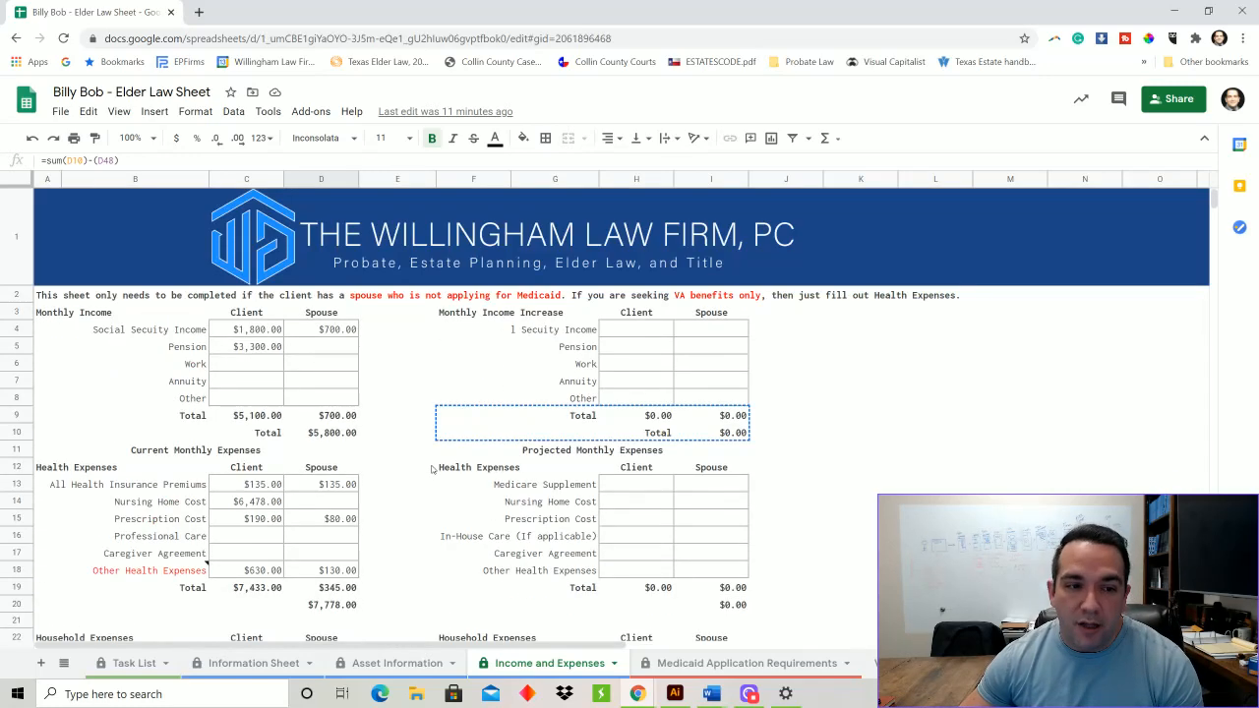
scroll(431, 469, down, 3)
scroll(431, 469, down, 4)
scroll(325, 536, up, 9)
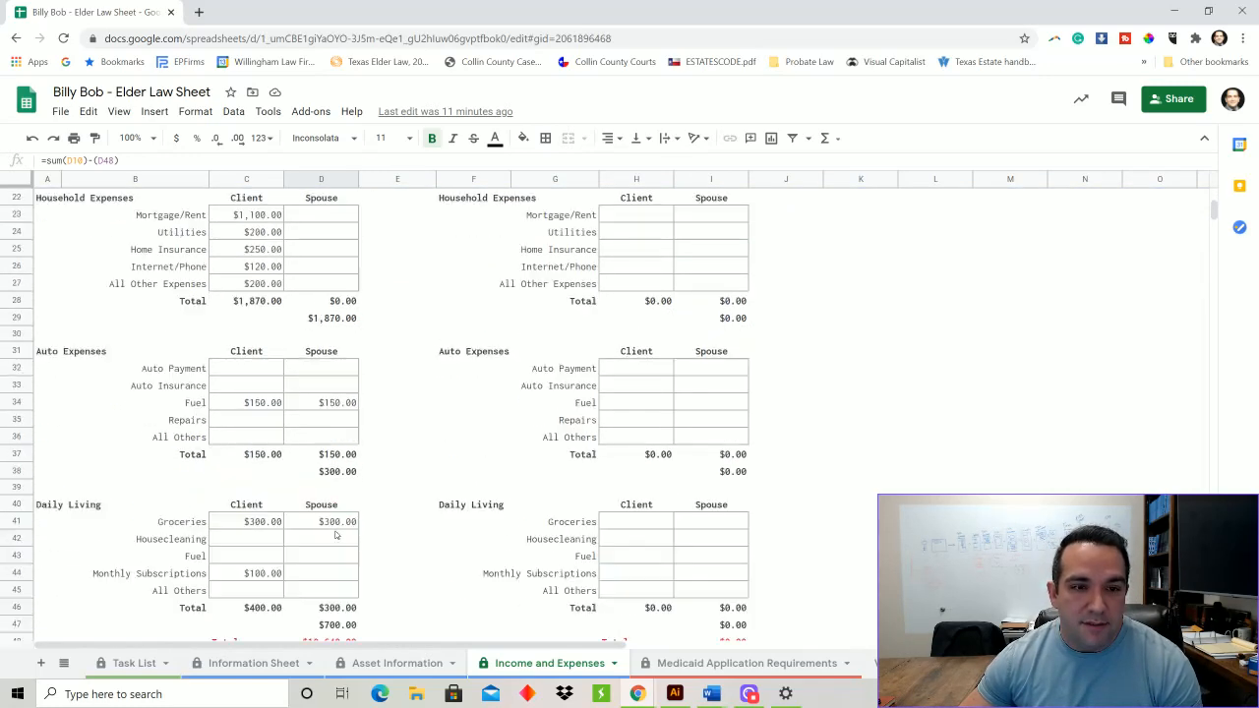
scroll(344, 524, down, 2)
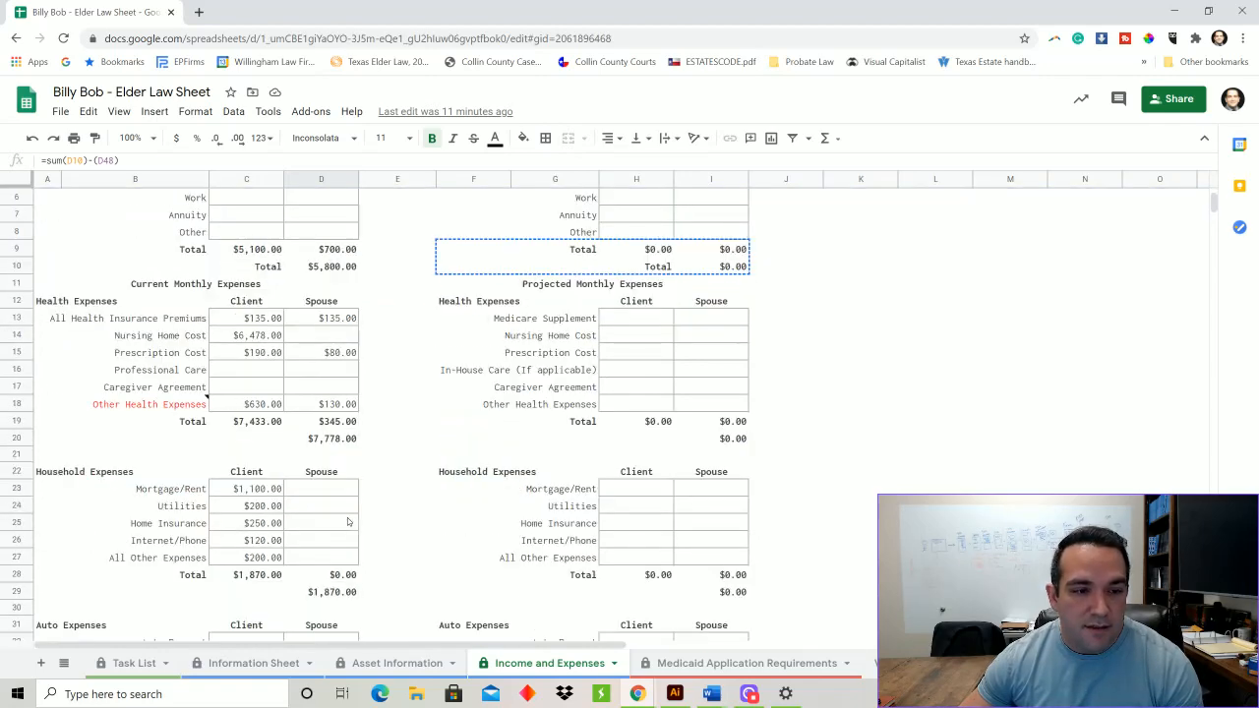
scroll(301, 522, down, 6)
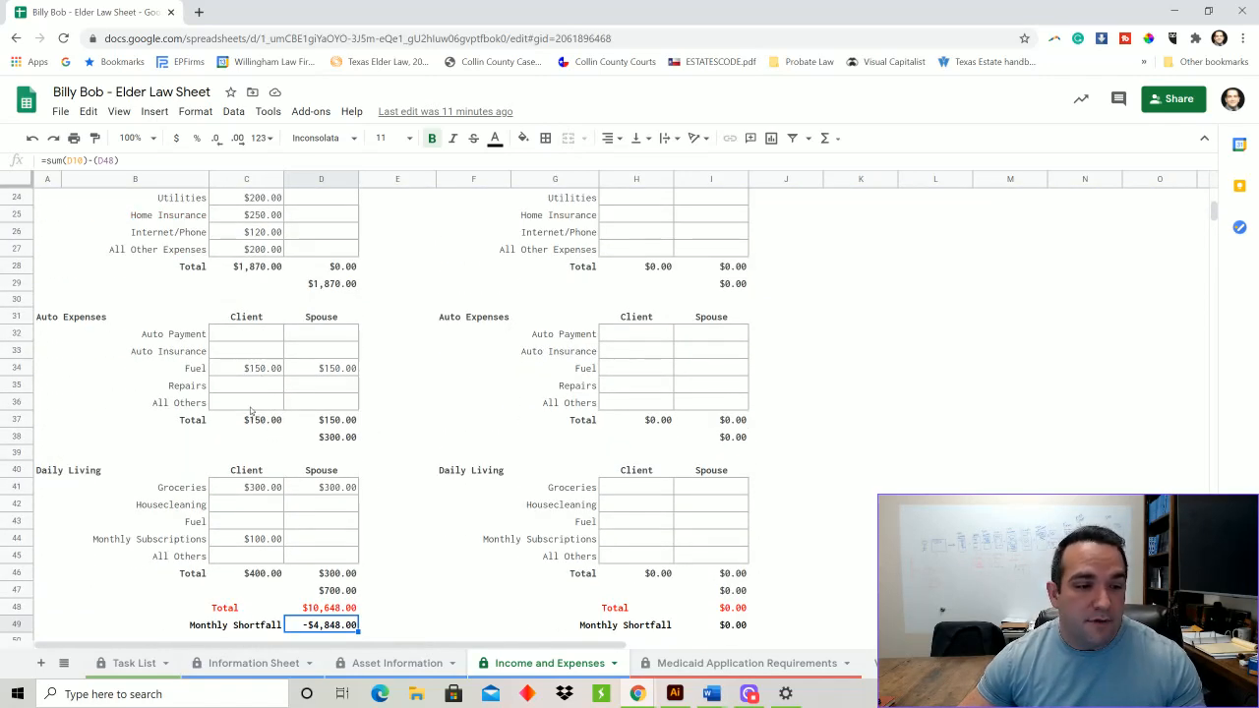
scroll(254, 419, down, 1)
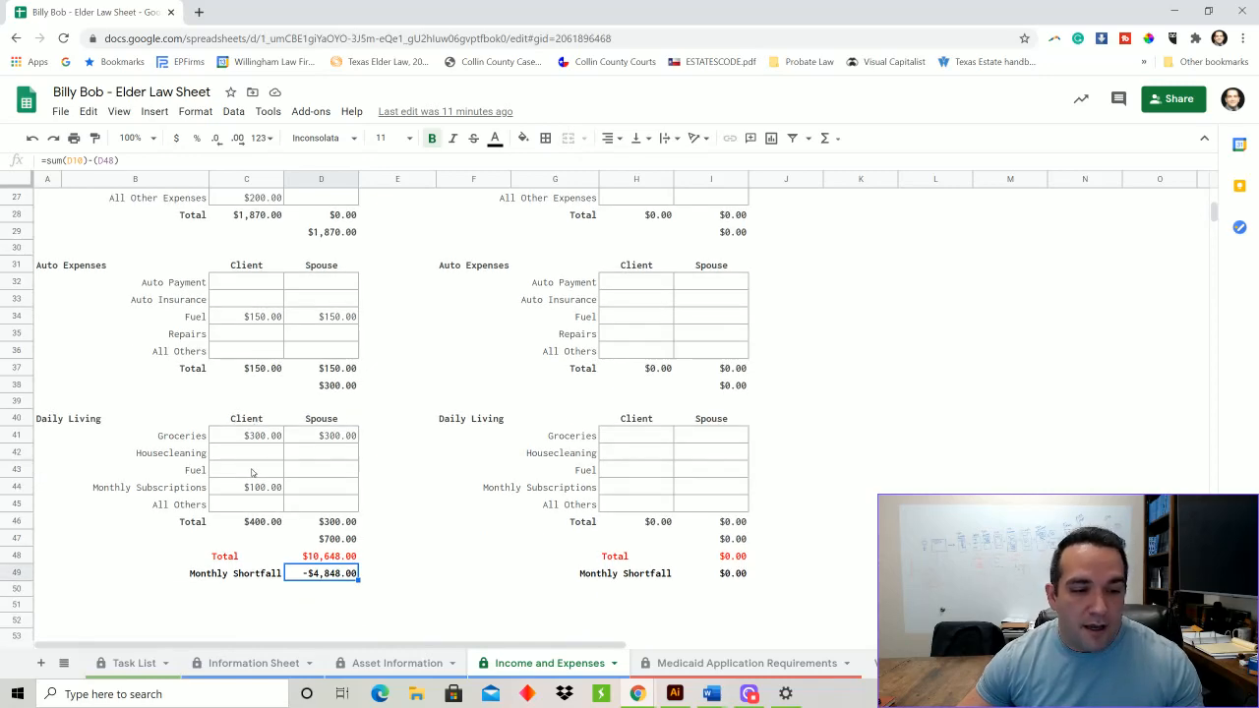
scroll(341, 449, up, 9)
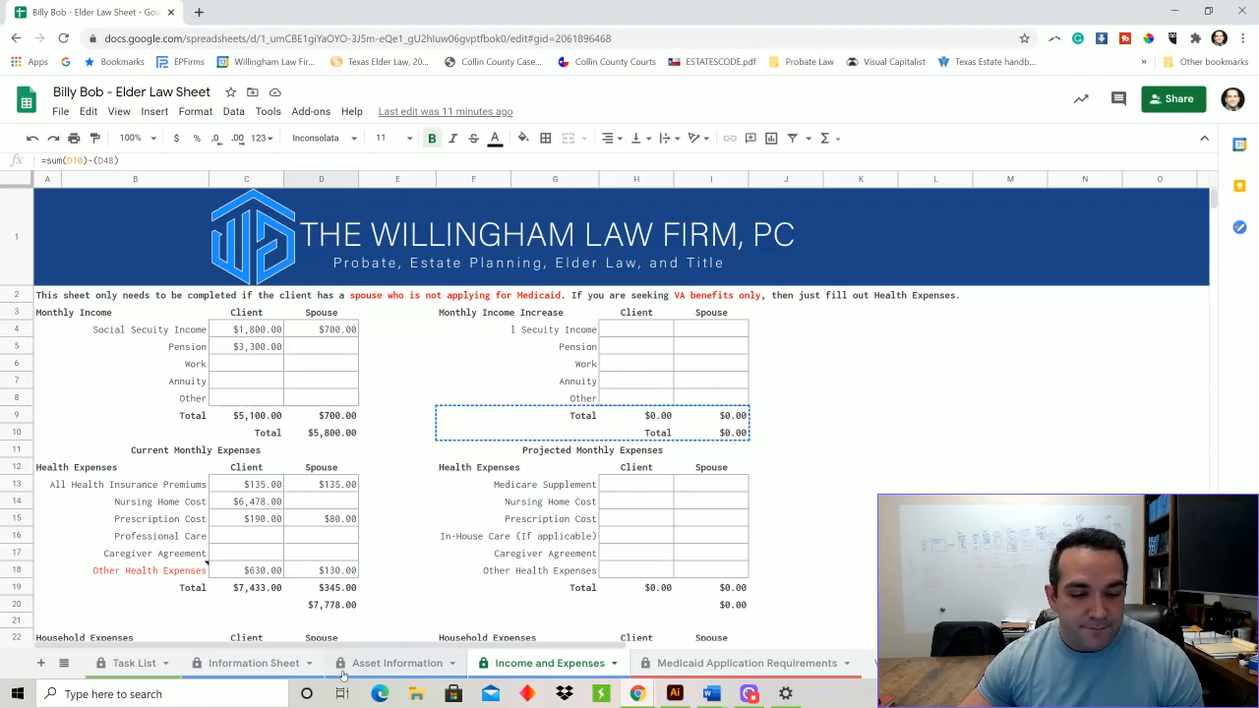
- Return to the Asset Information sheet and examine the Total Potential Loss to Long Term Care and the joint Chase checking amount
click(391, 667)
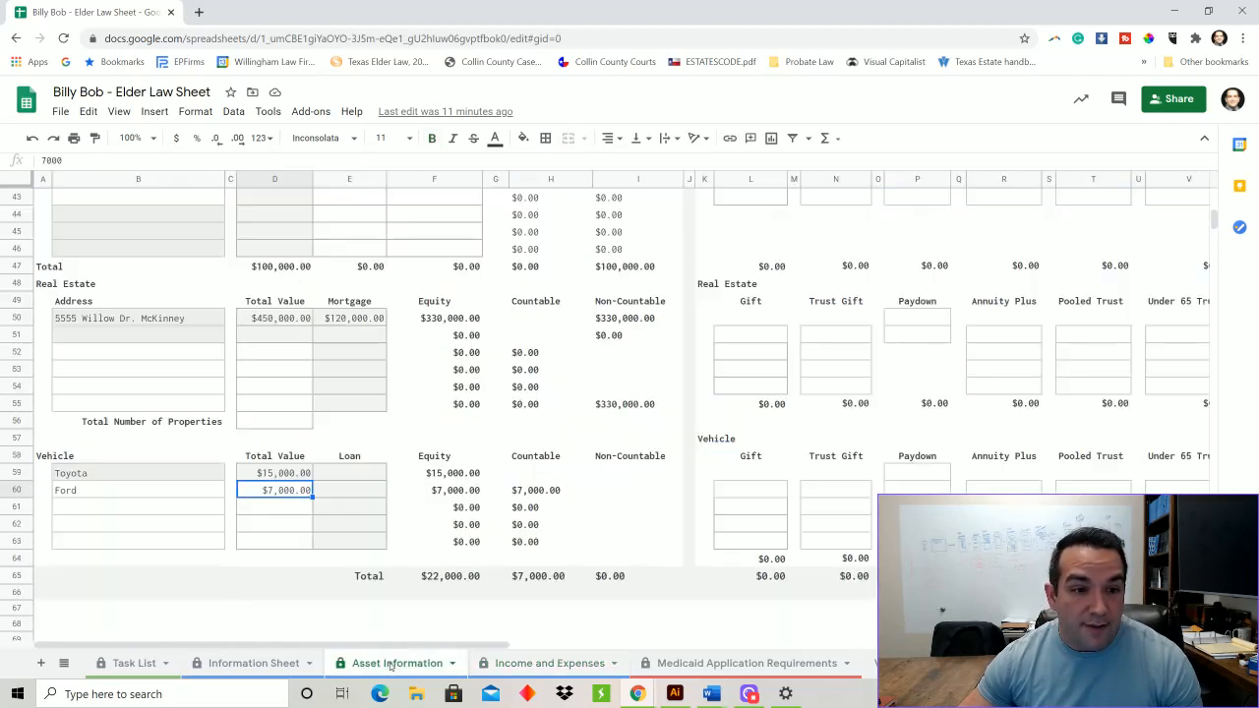
scroll(400, 568, up, 14)
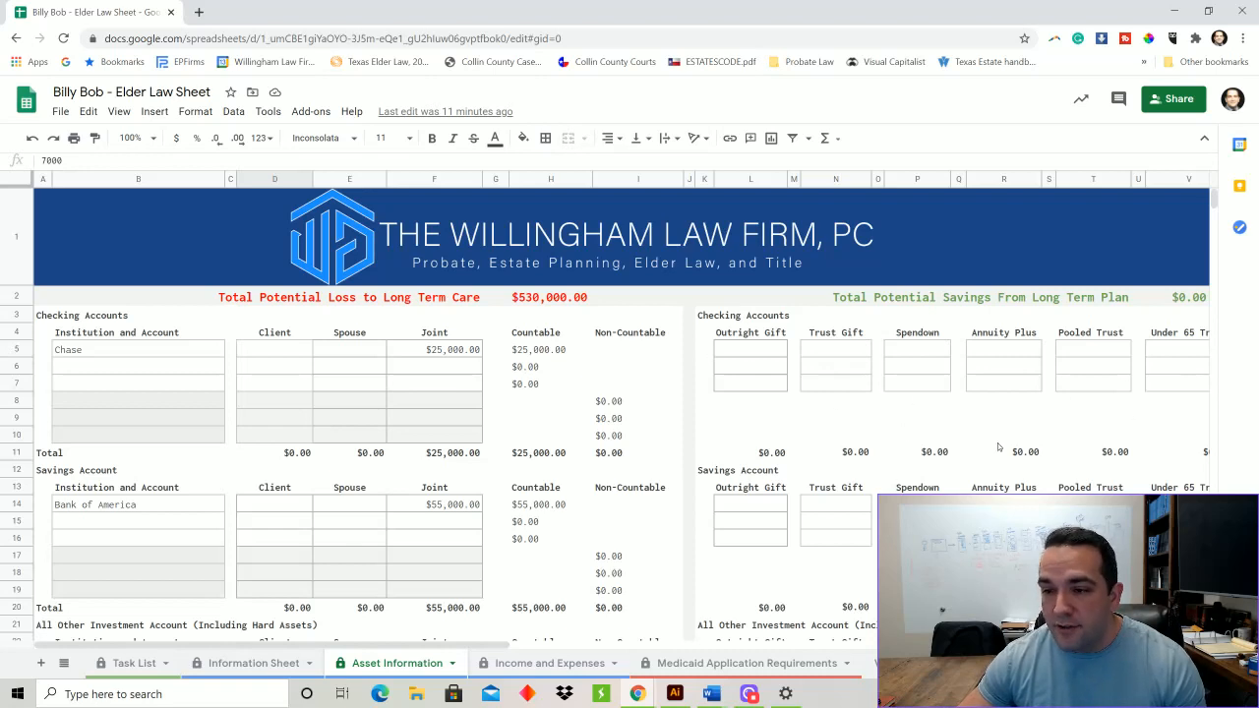
scroll(860, 479, down, 1)
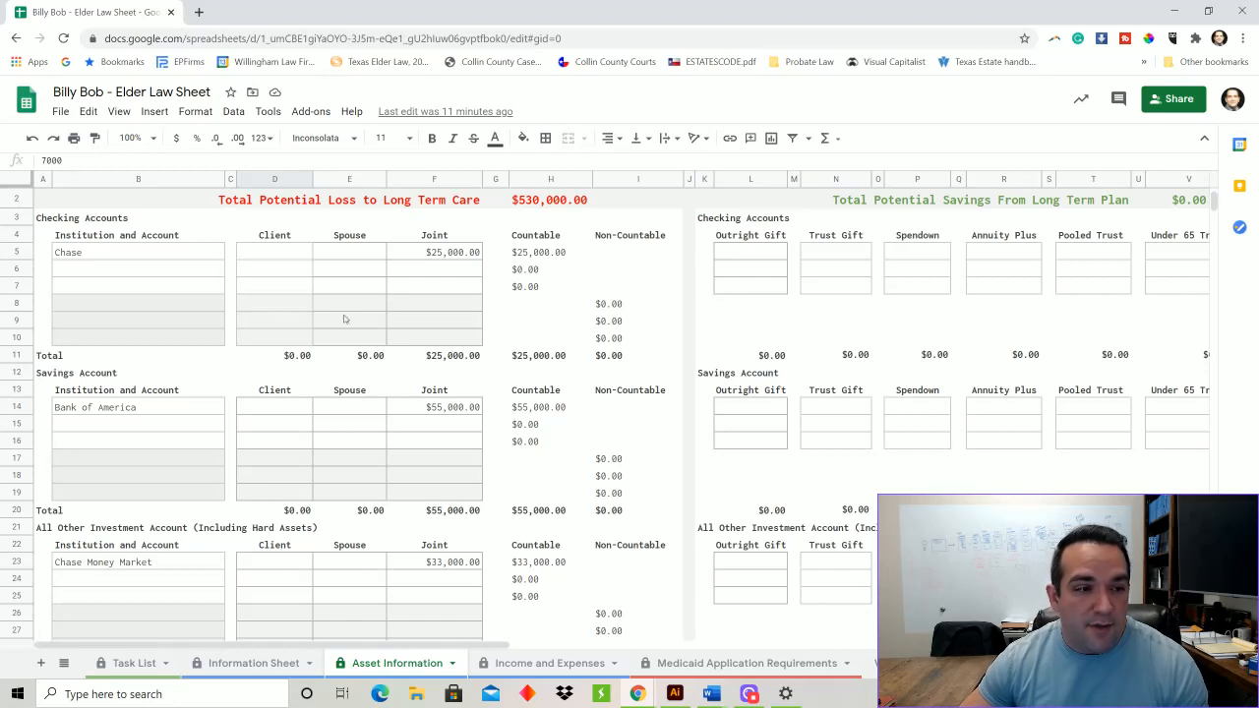
click(449, 255)
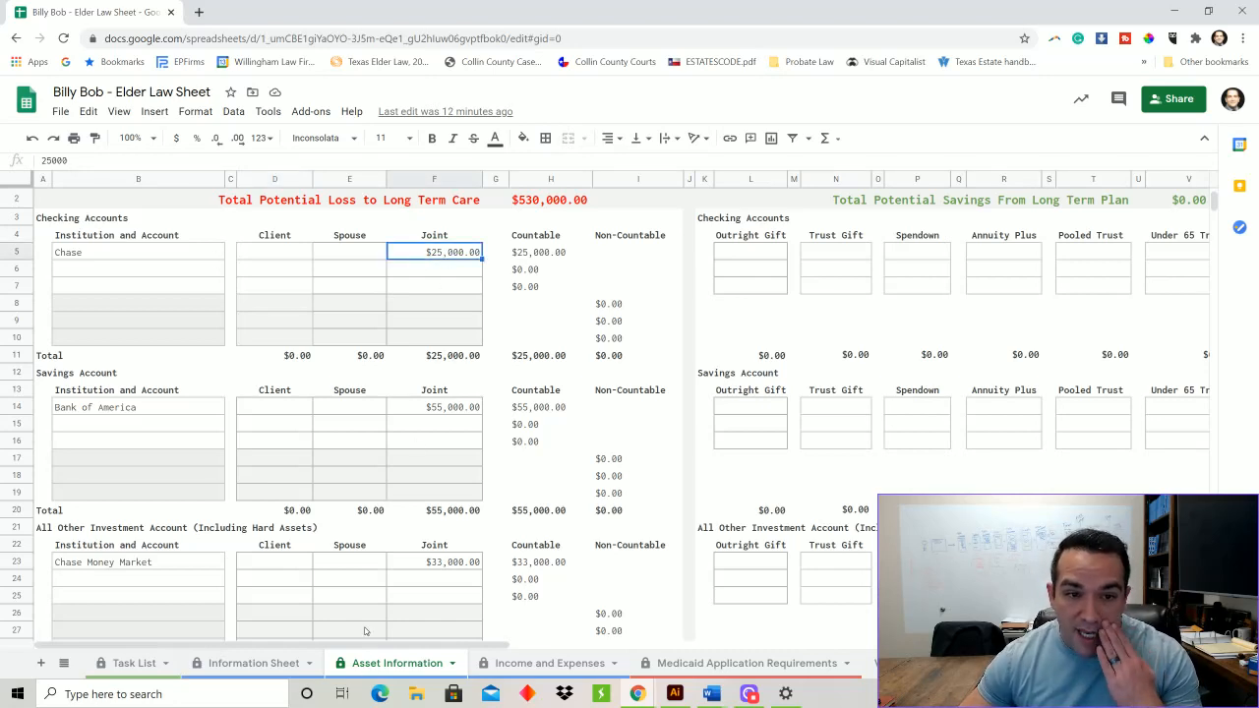
- On the Income and Expenses sheet, examine the client's Mortgage/Rent cells under current and projected Household Expenses
click(513, 669)
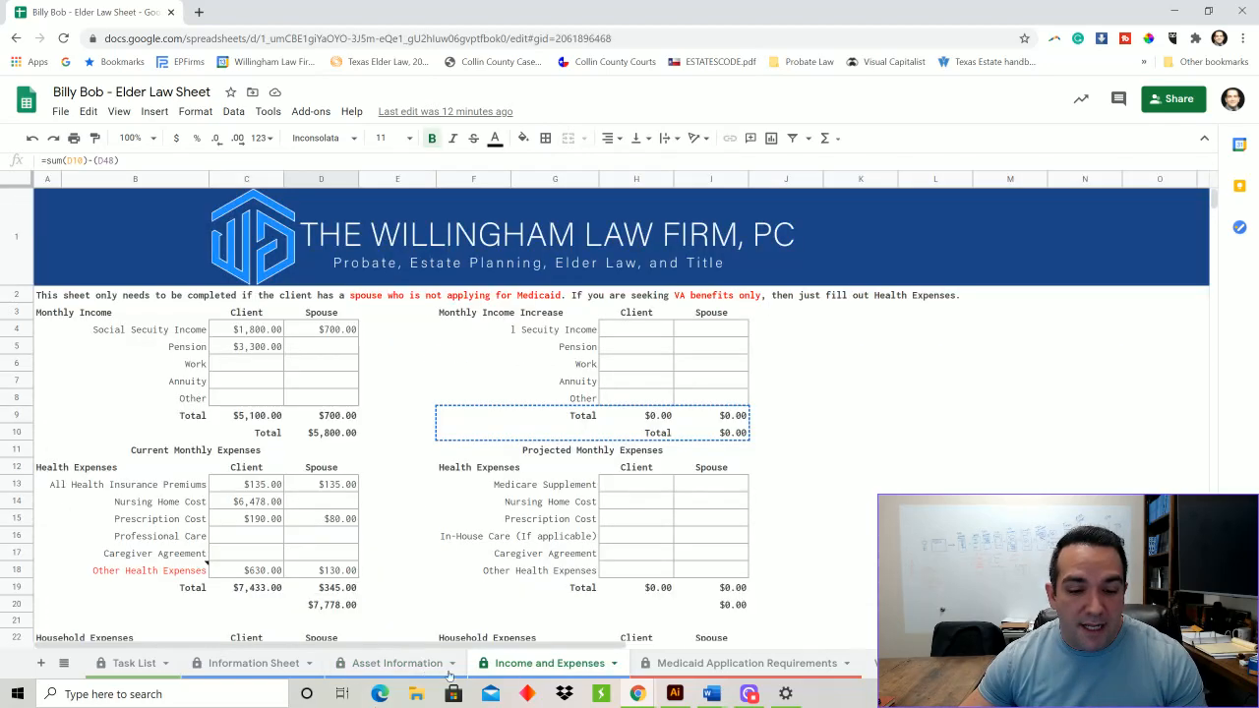
scroll(311, 529, down, 2)
click(253, 494)
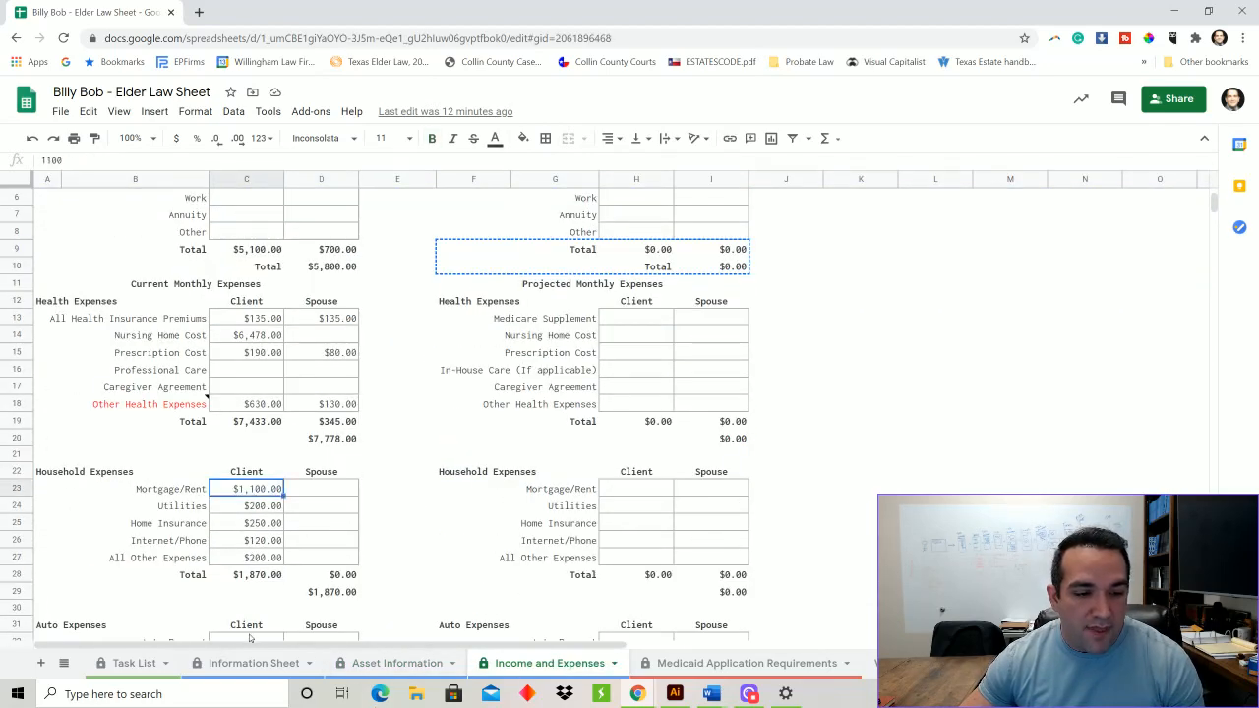
click(633, 487)
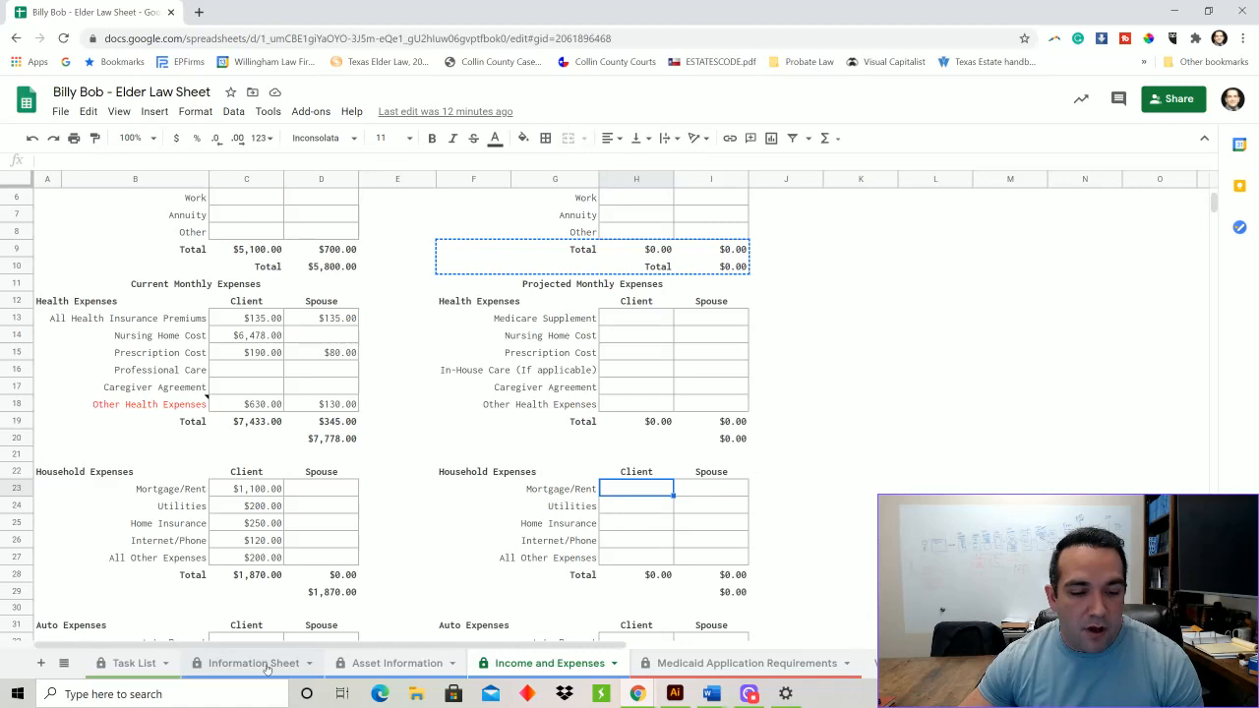
- Return to the Asset Information sheet and look over the listed accounts beside the long term plan columns
click(372, 663)
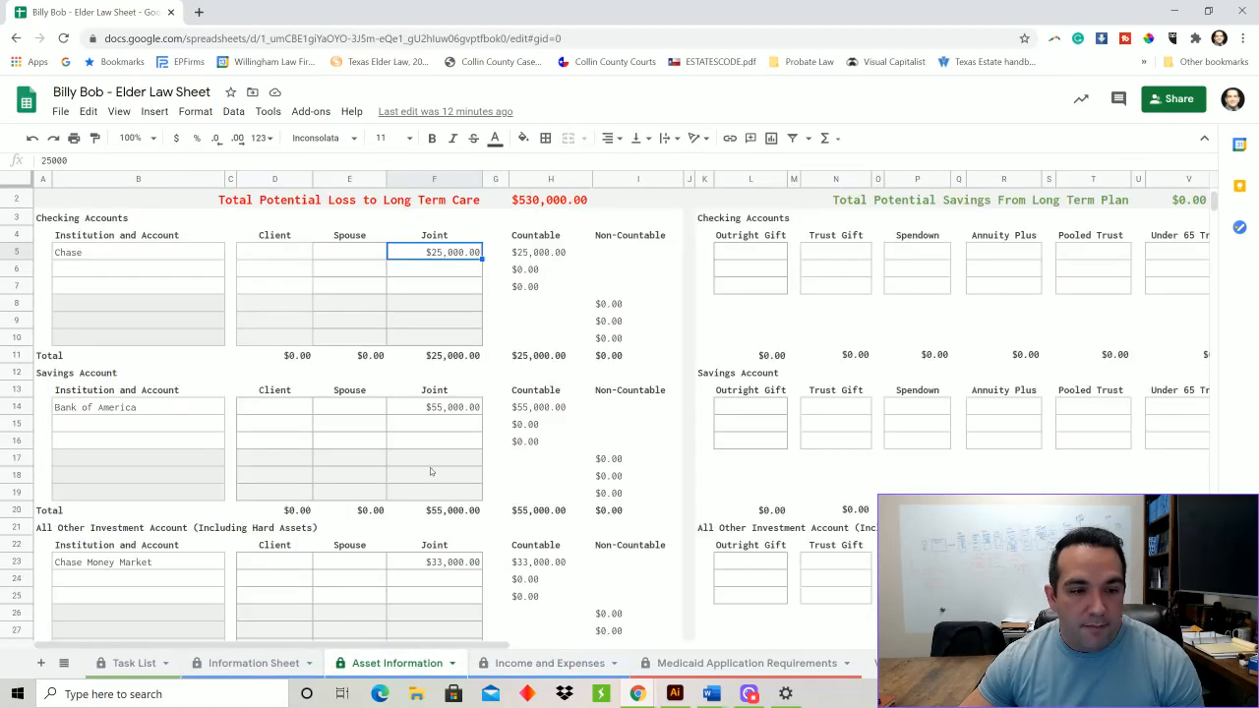
scroll(440, 447, down, 8)
scroll(439, 447, up, 10)
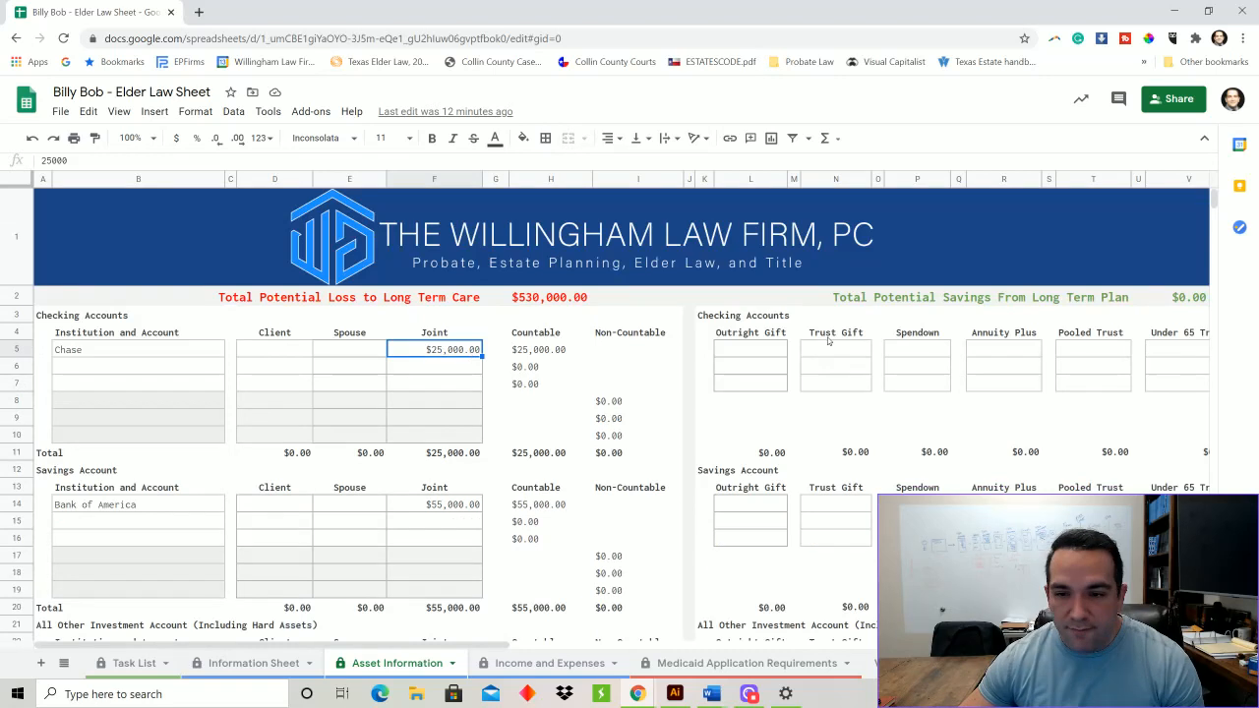
- Enter 25000 as the Spendown for the joint Chase checking account
click(912, 350)
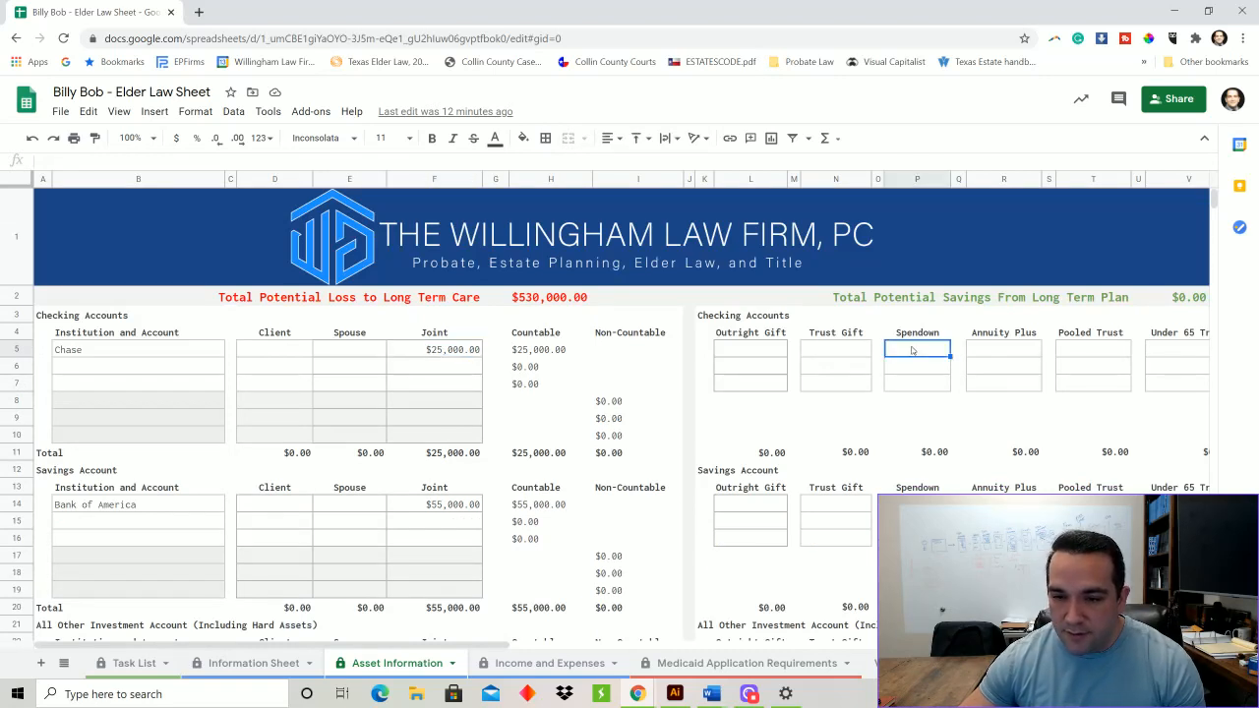
text(25000)
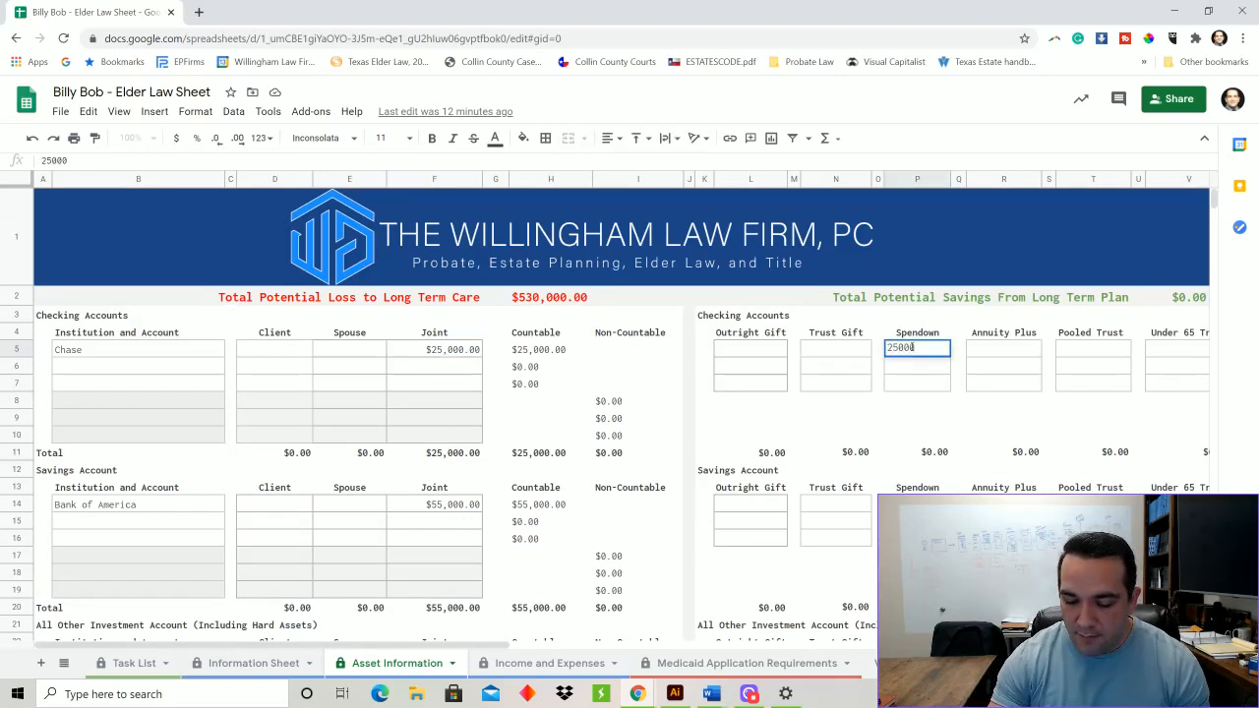
key(Return)
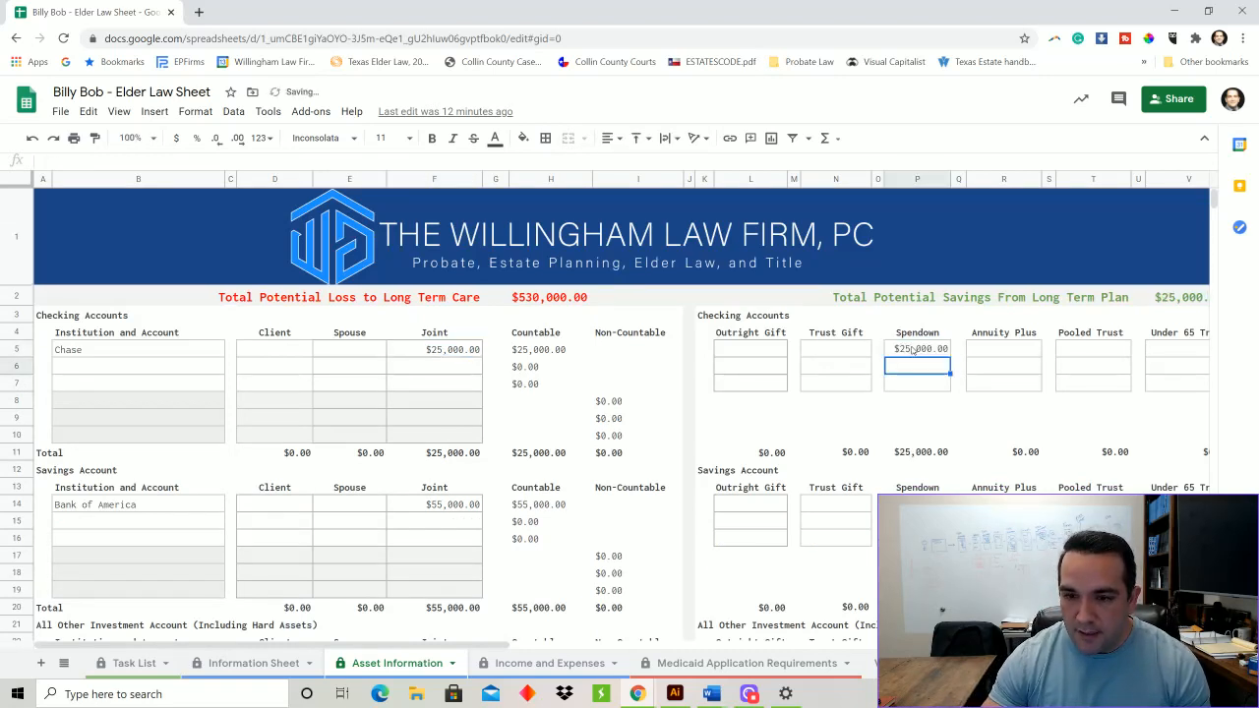
scroll(924, 412, down, 2)
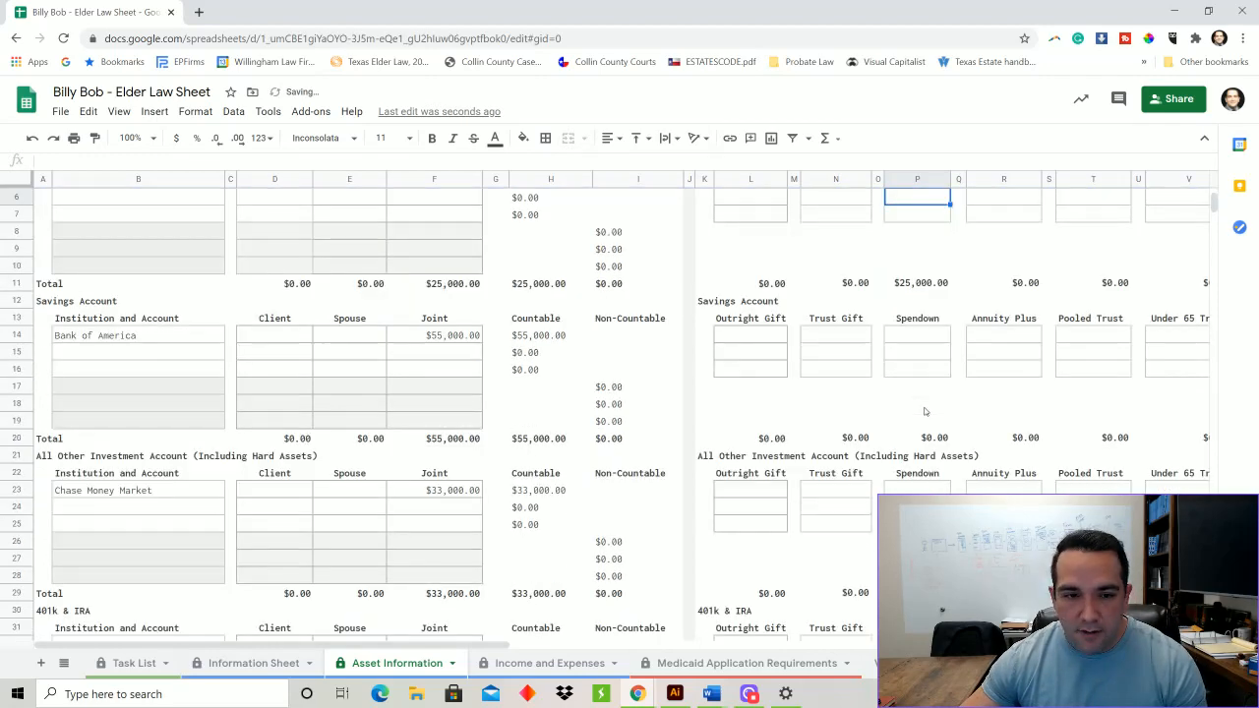
click(929, 336)
scroll(928, 336, up, 2)
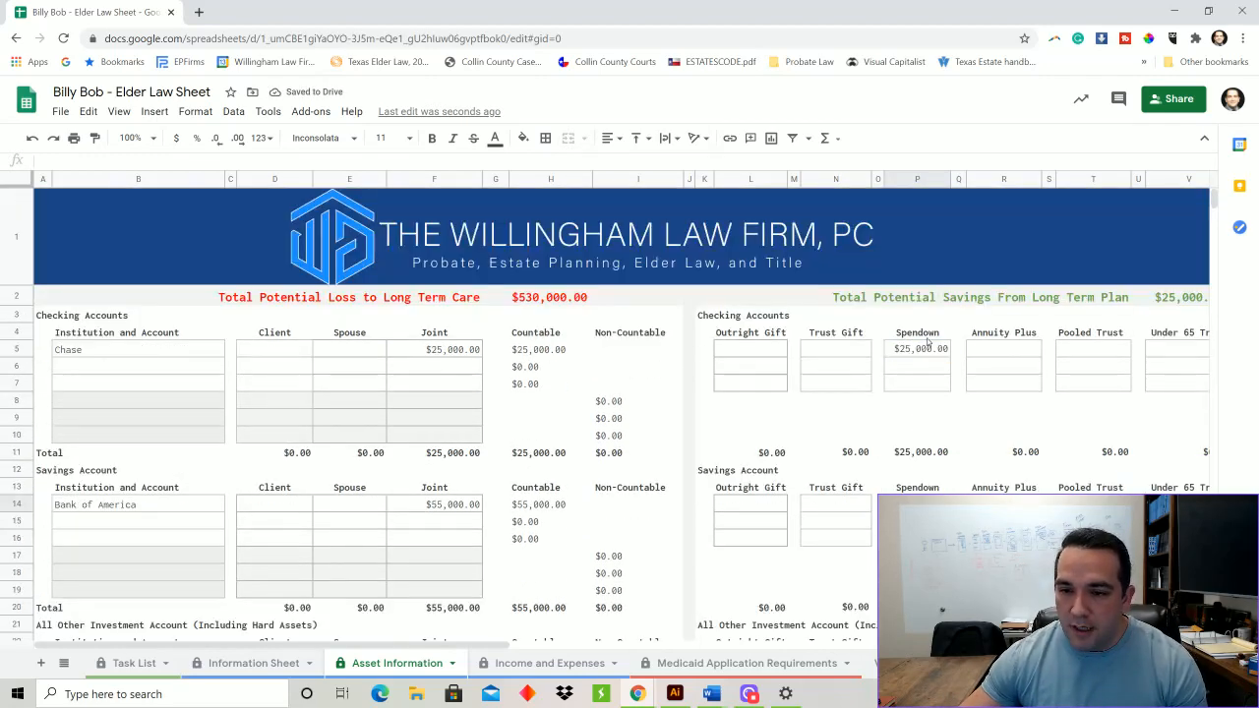
- Set the Spendown for the joint Chase checking account to 15000
click(927, 352)
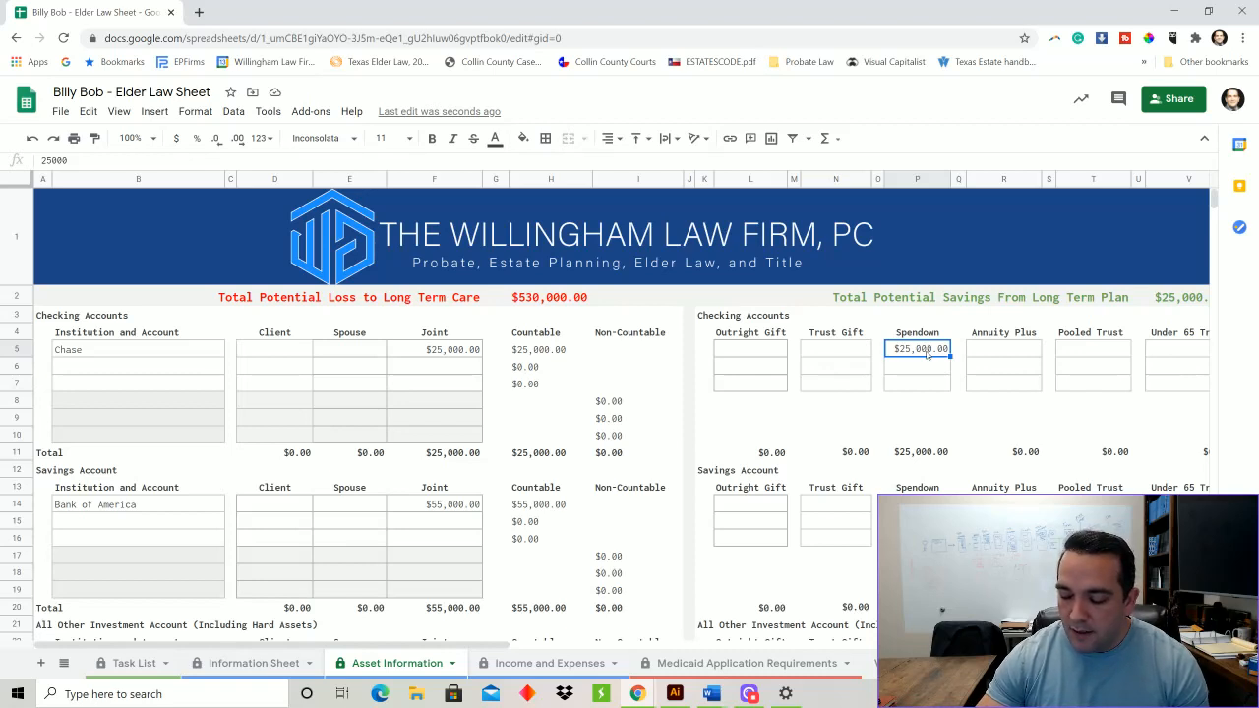
text(1500)
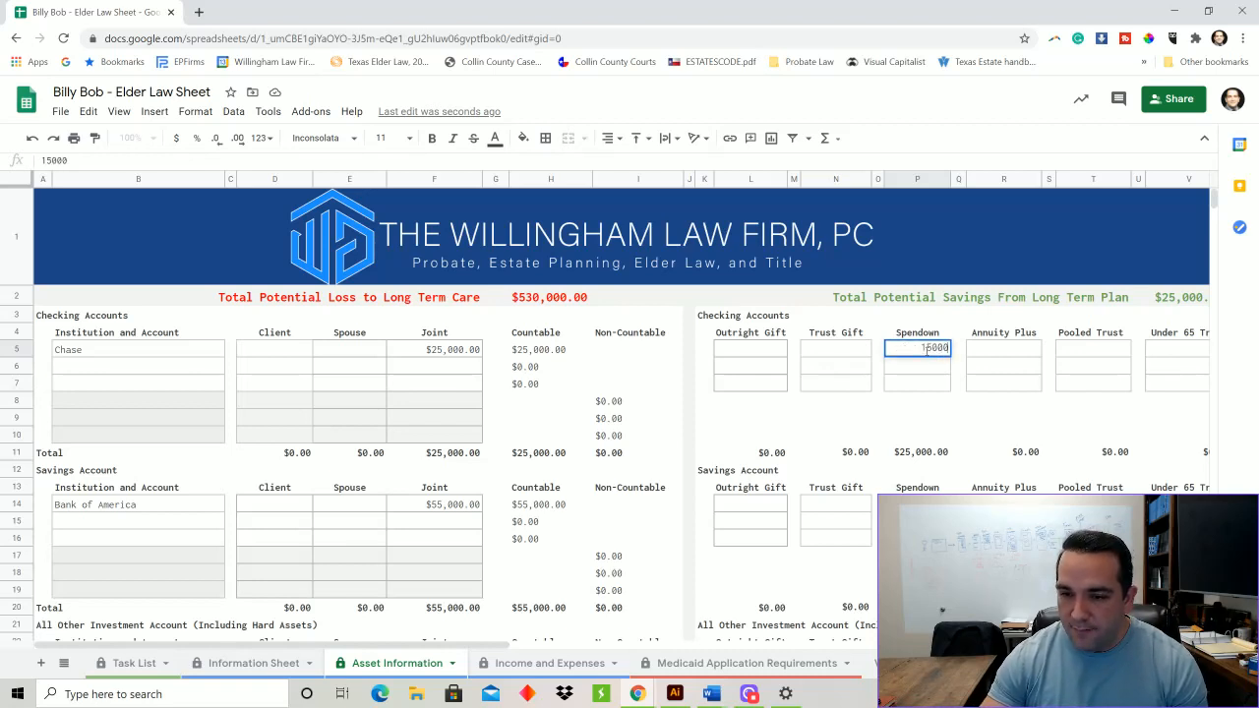
text(0)
key(Return)
- Enter 55000 as the Spendown for the joint Bank of America savings account
scroll(928, 356, down, 2)
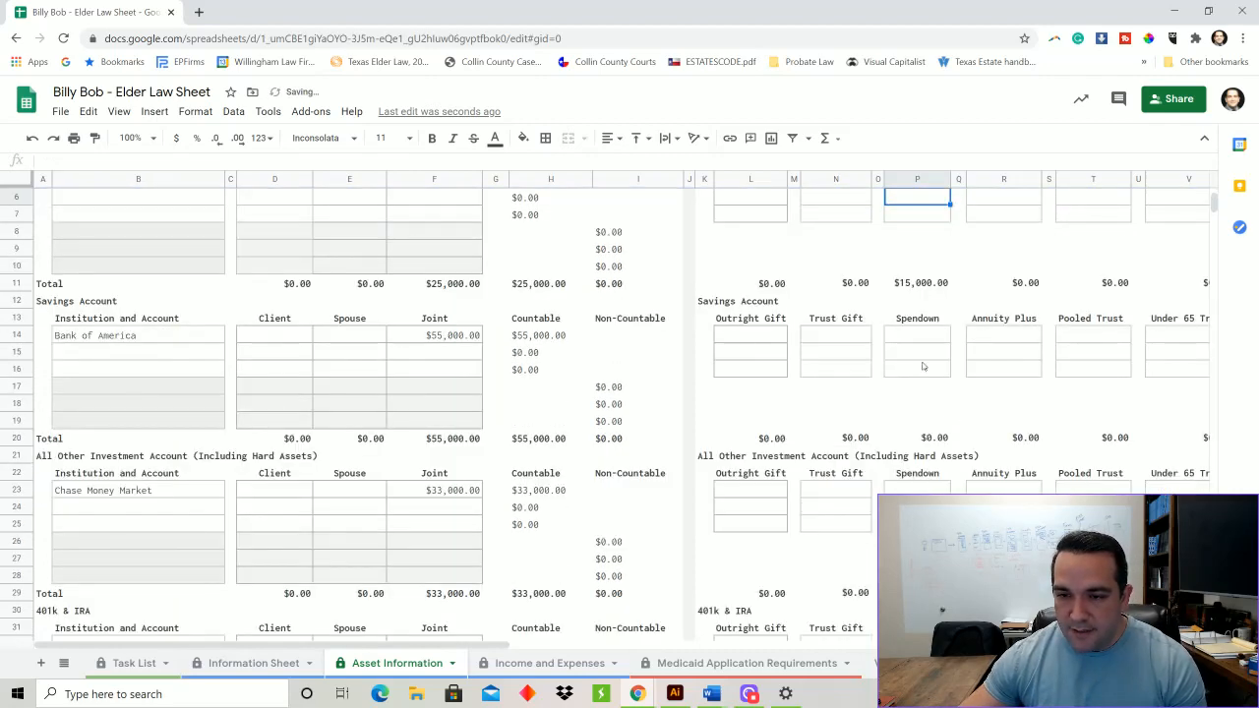
click(920, 343)
text(550)
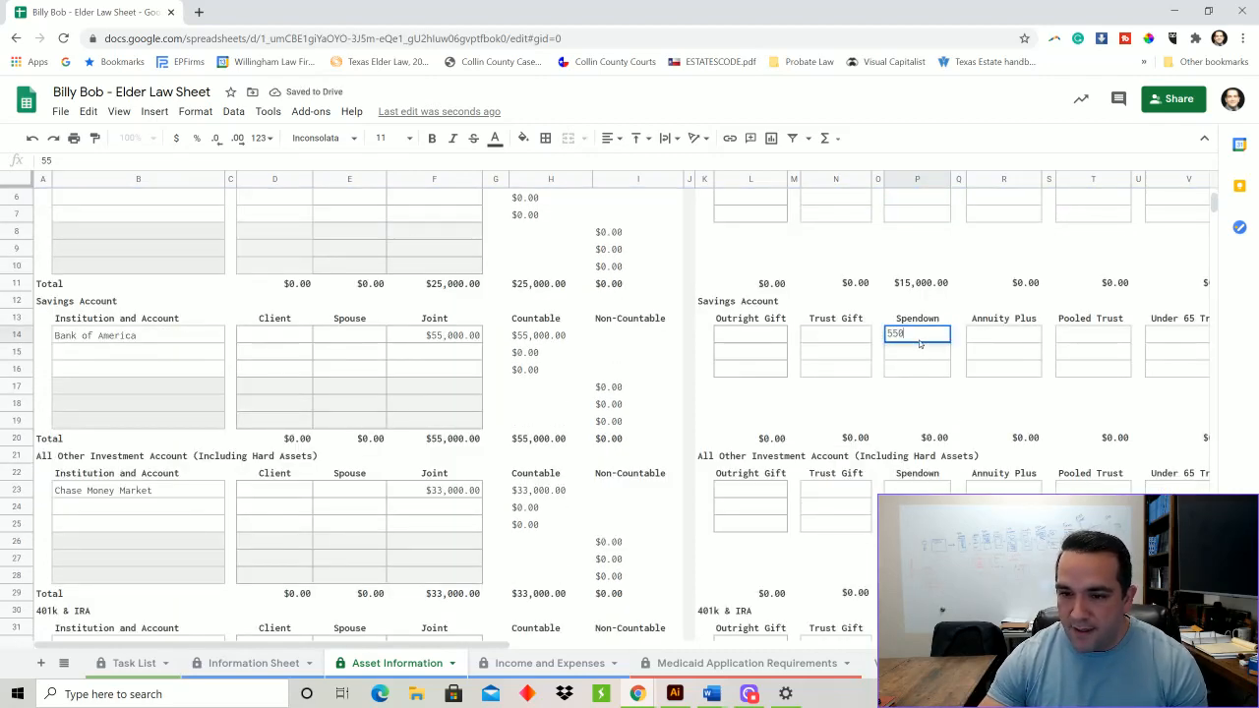
text(00)
key(Return)
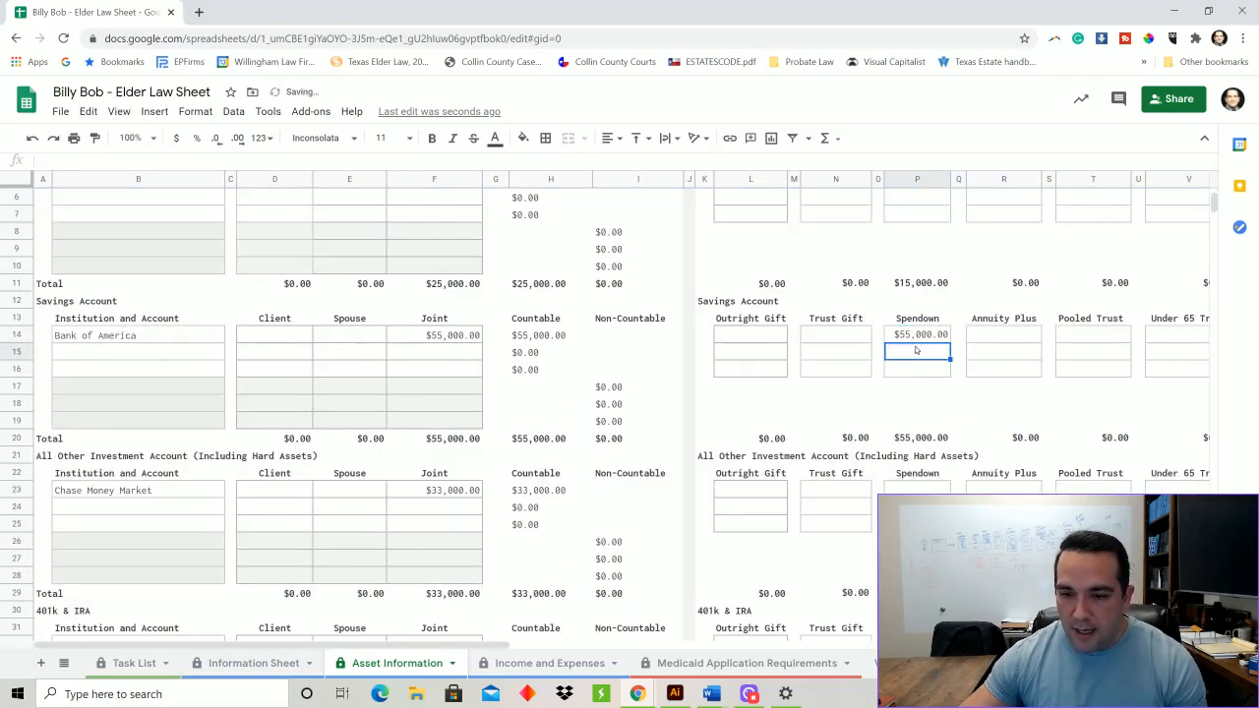
- Enter 33000 as the Spendown for the Chase Money Market account under All Other Investment Account
scroll(920, 354, down, 2)
click(922, 374)
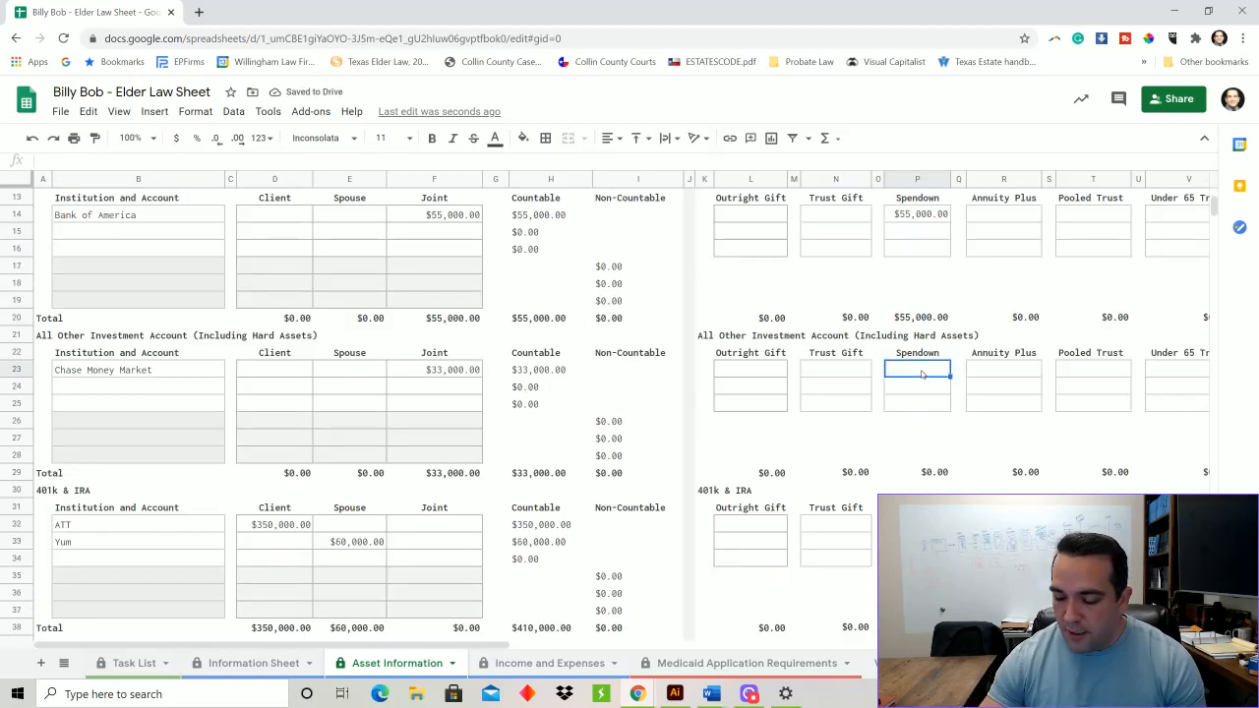
text(33,)
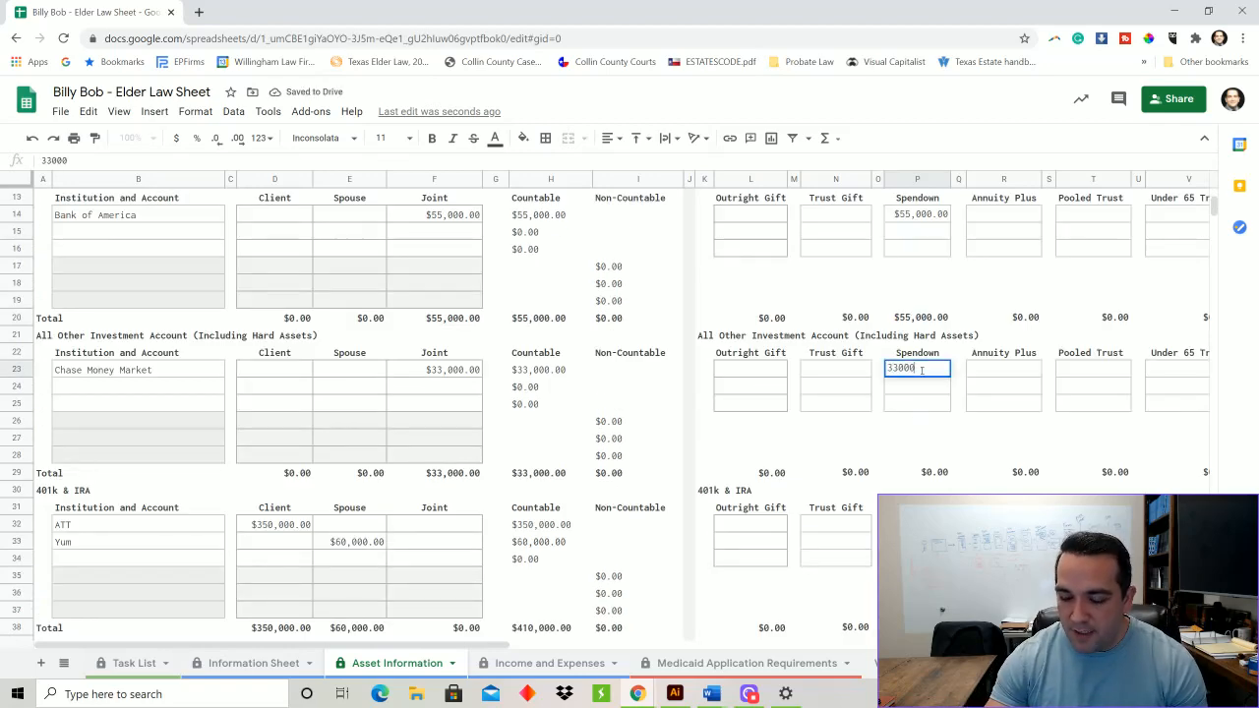
text(000)
key(Return)
- Examine the Real Estate mortgage and its Paydown cells, as well as the Total Potential Savings From Long Term Plan
scroll(192, 450, down, 6)
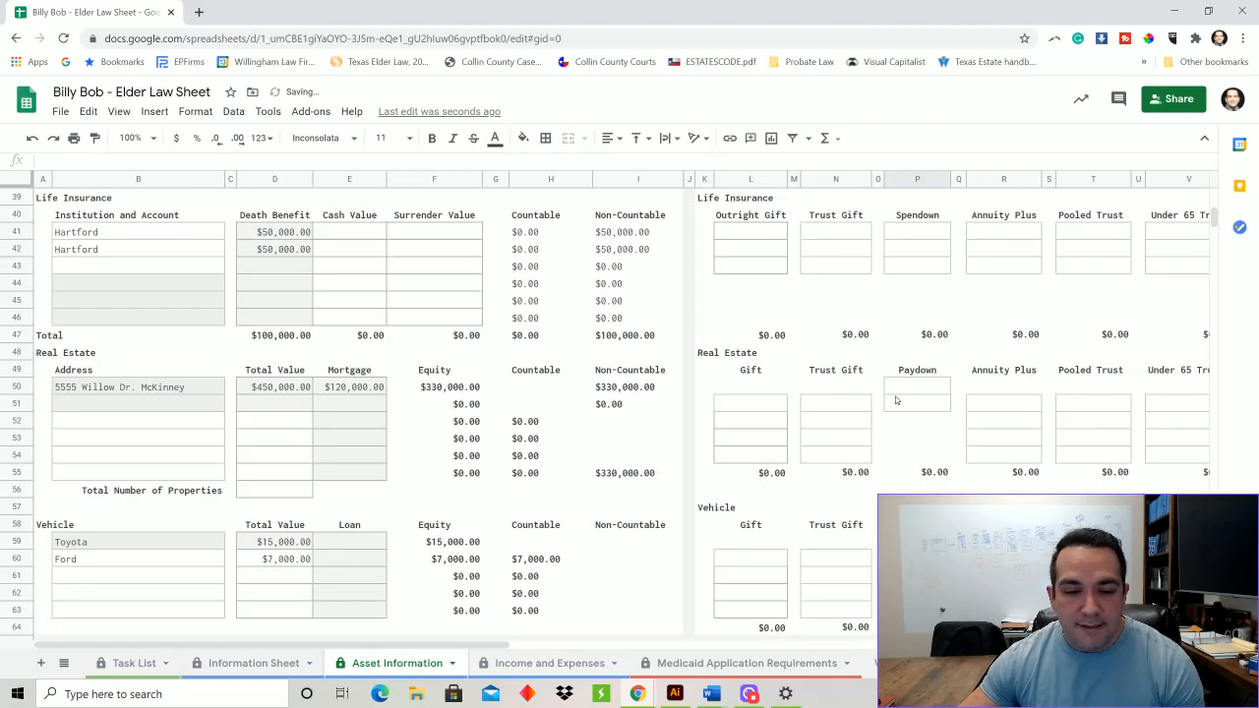
scroll(193, 451, up, 2)
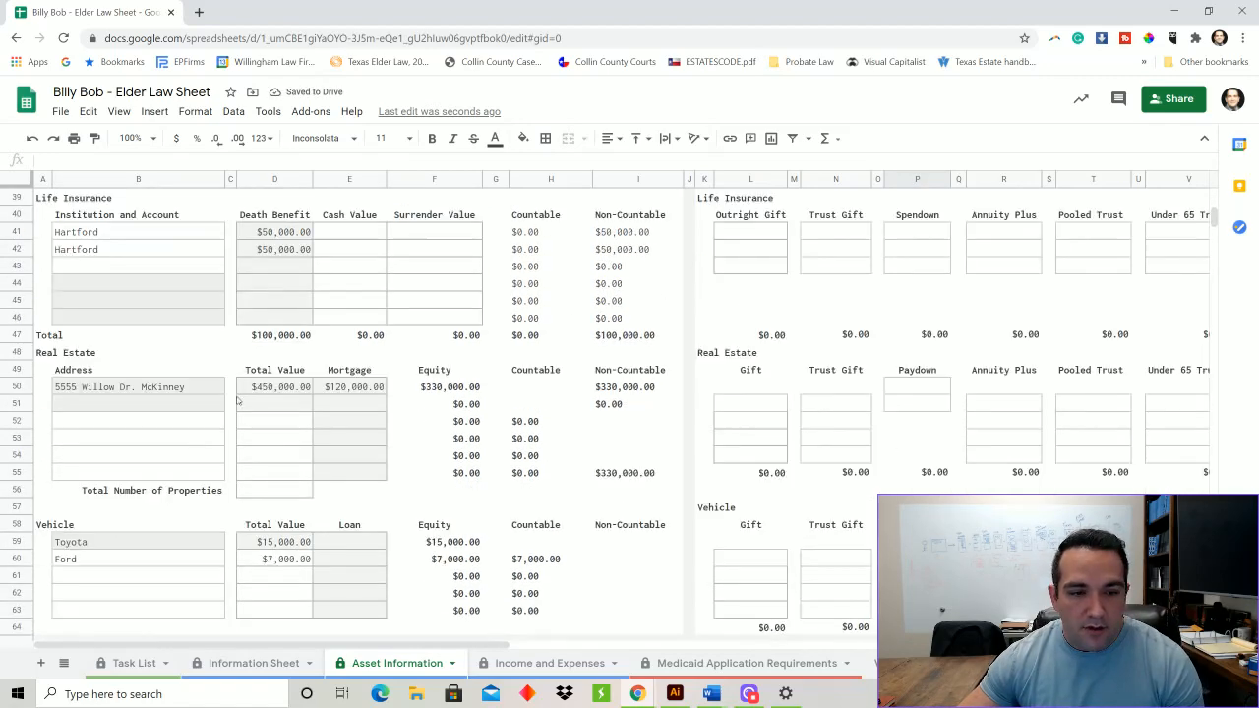
click(327, 390)
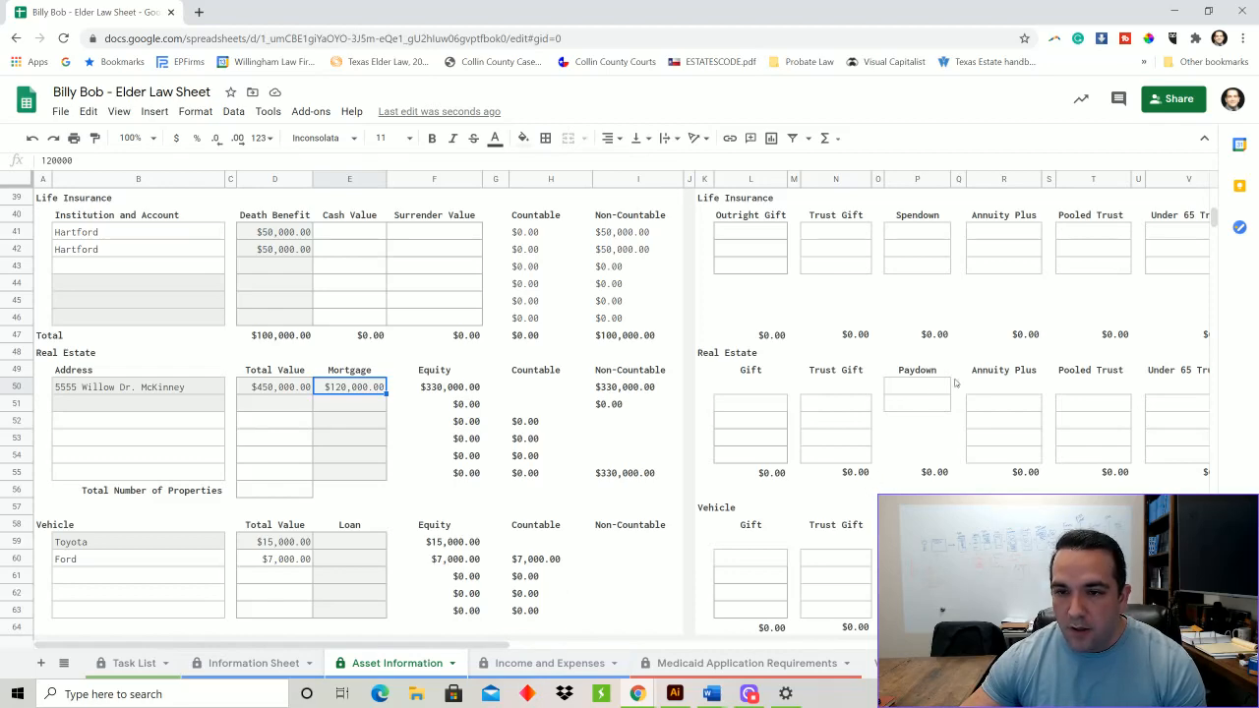
scroll(917, 384, up, 5)
scroll(984, 365, down, 4)
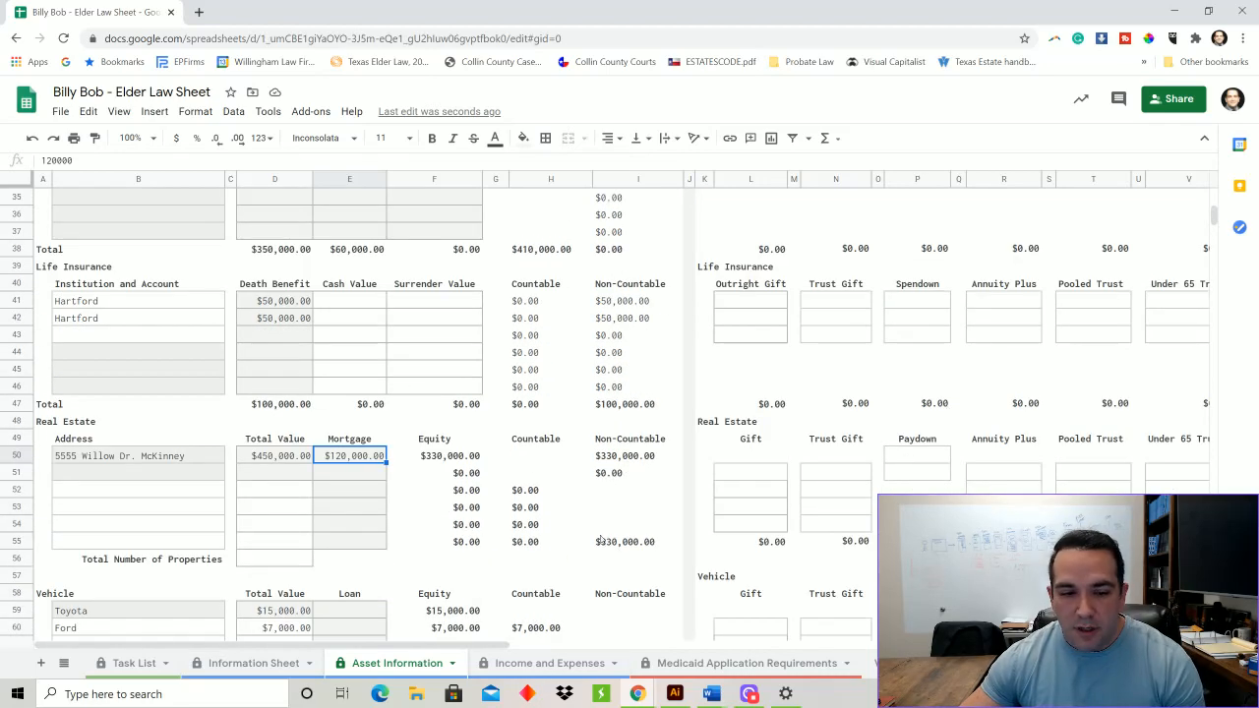
scroll(984, 453, up, 8)
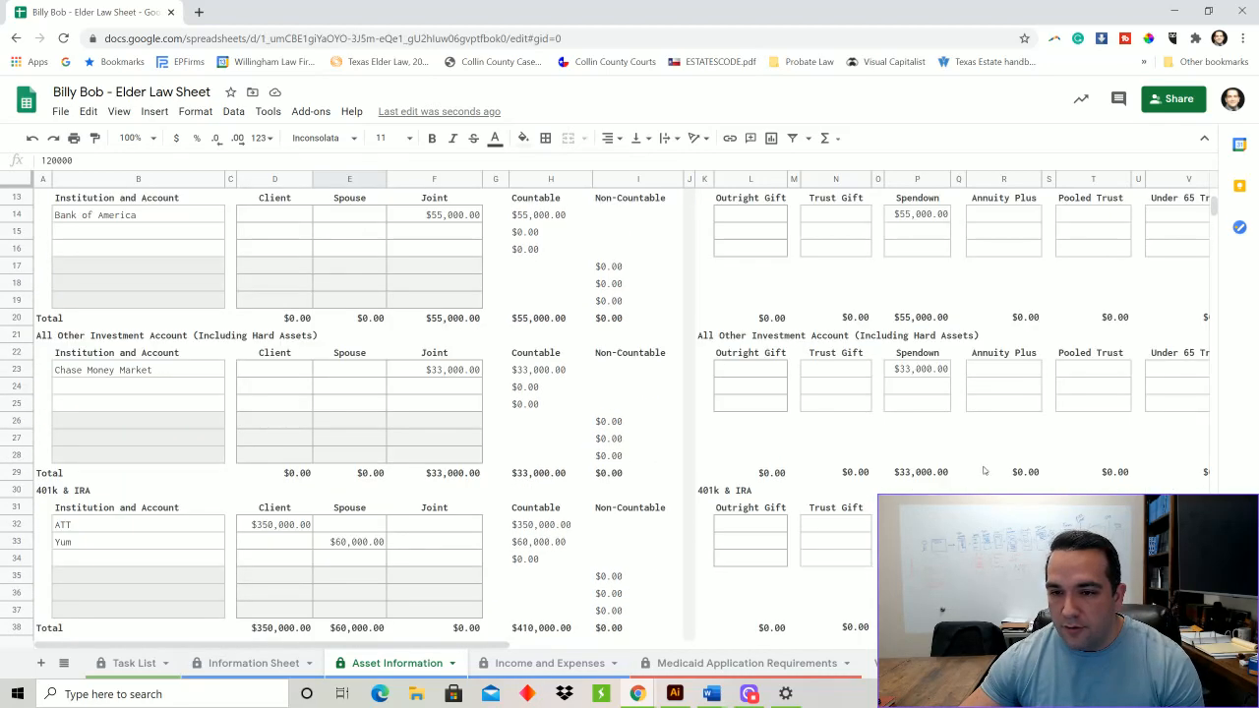
scroll(978, 420, up, 3)
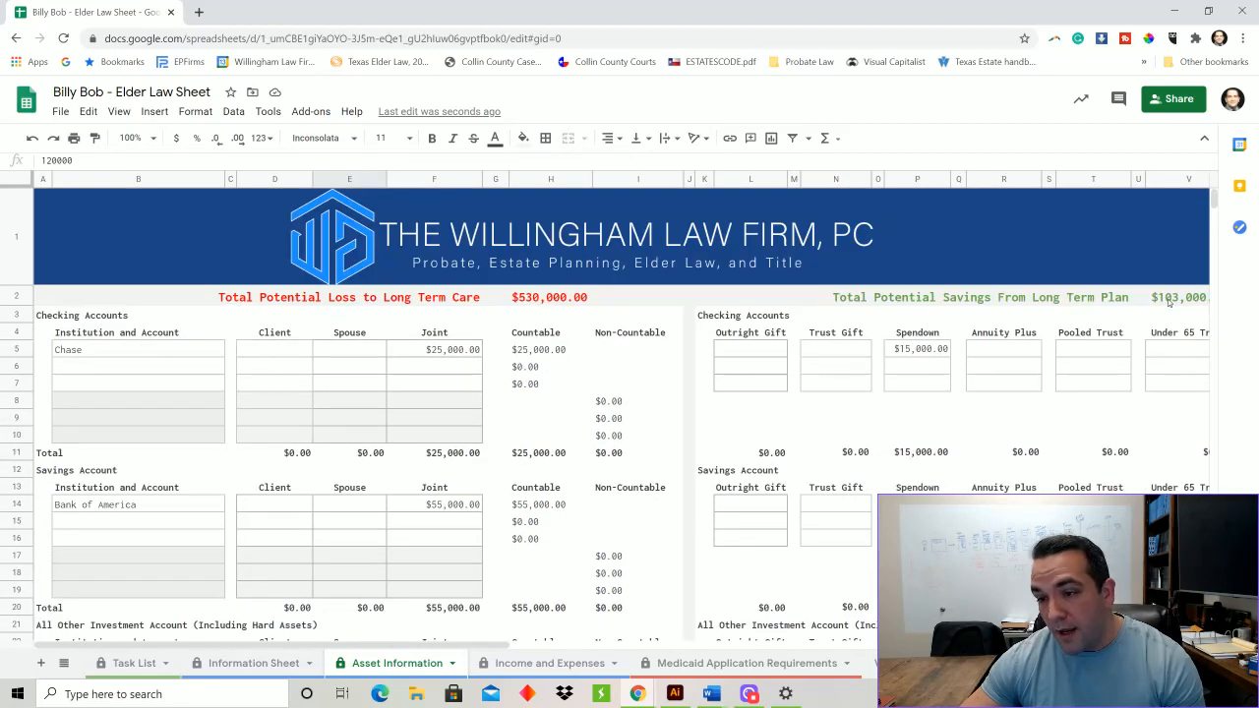
- Check the ATT and Yum accounts under 401k & IRA and enter 17000 as the Spendown for ATT
scroll(908, 416, down, 5)
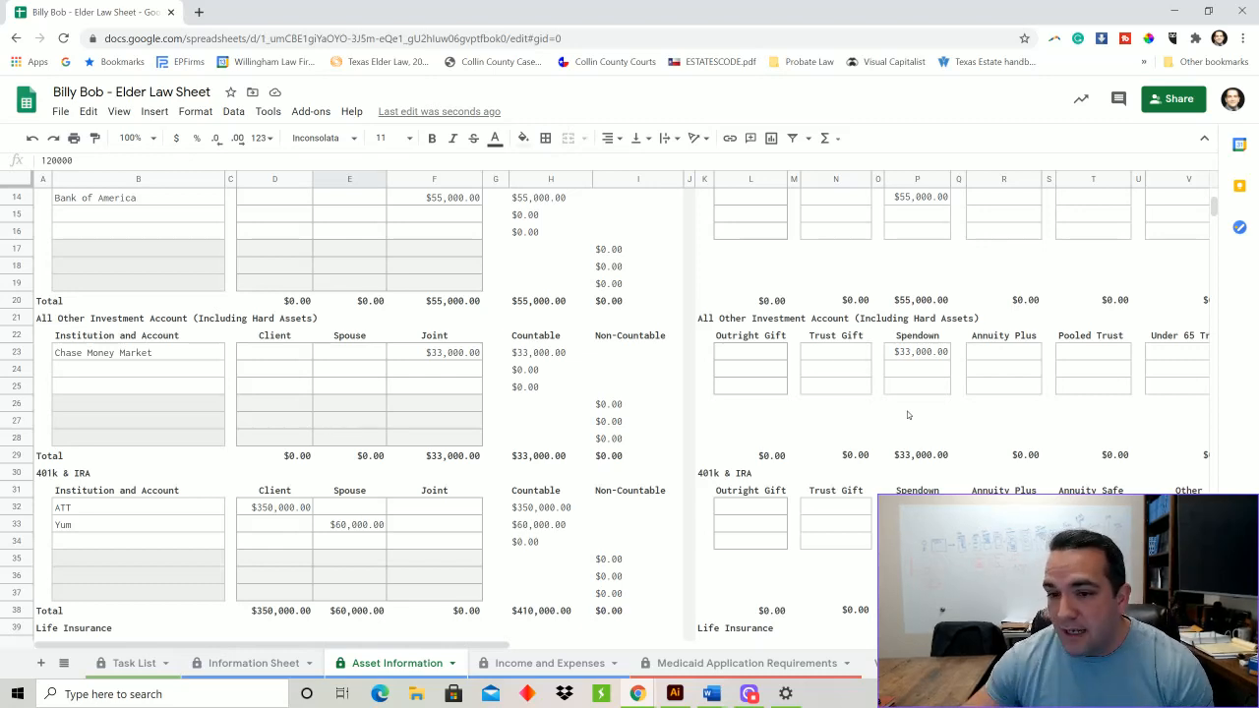
scroll(908, 415, down, 3)
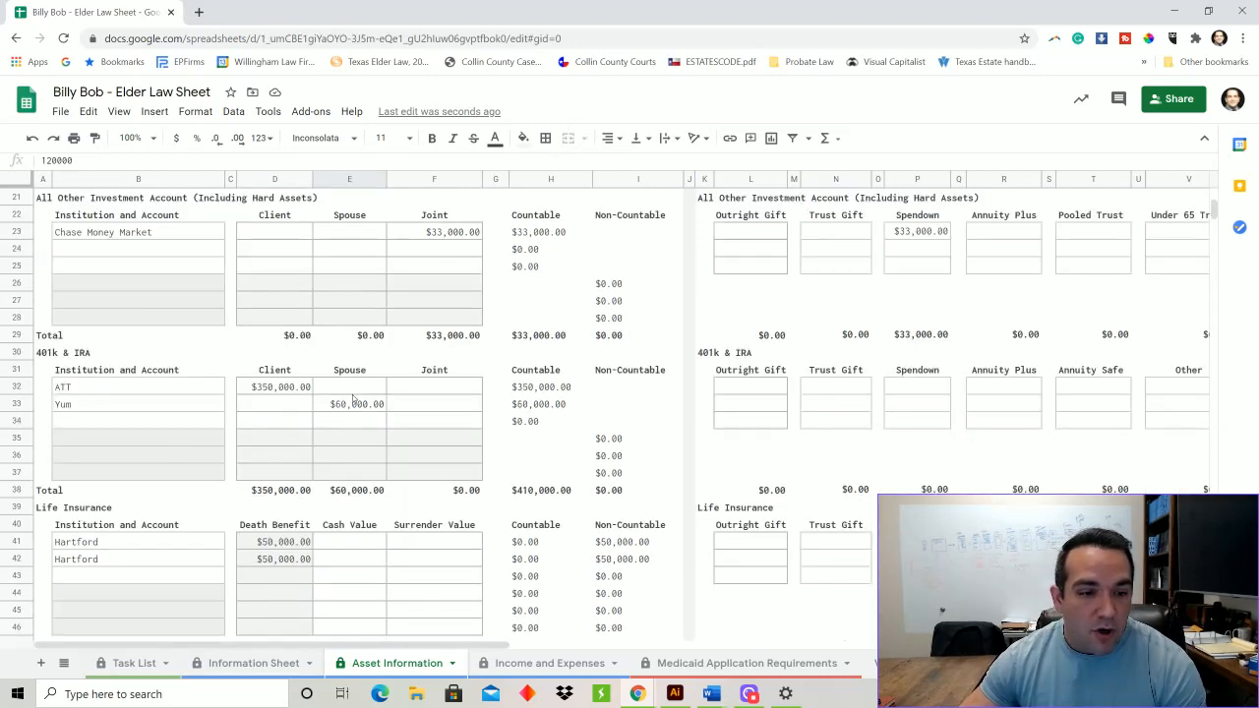
click(280, 389)
click(336, 415)
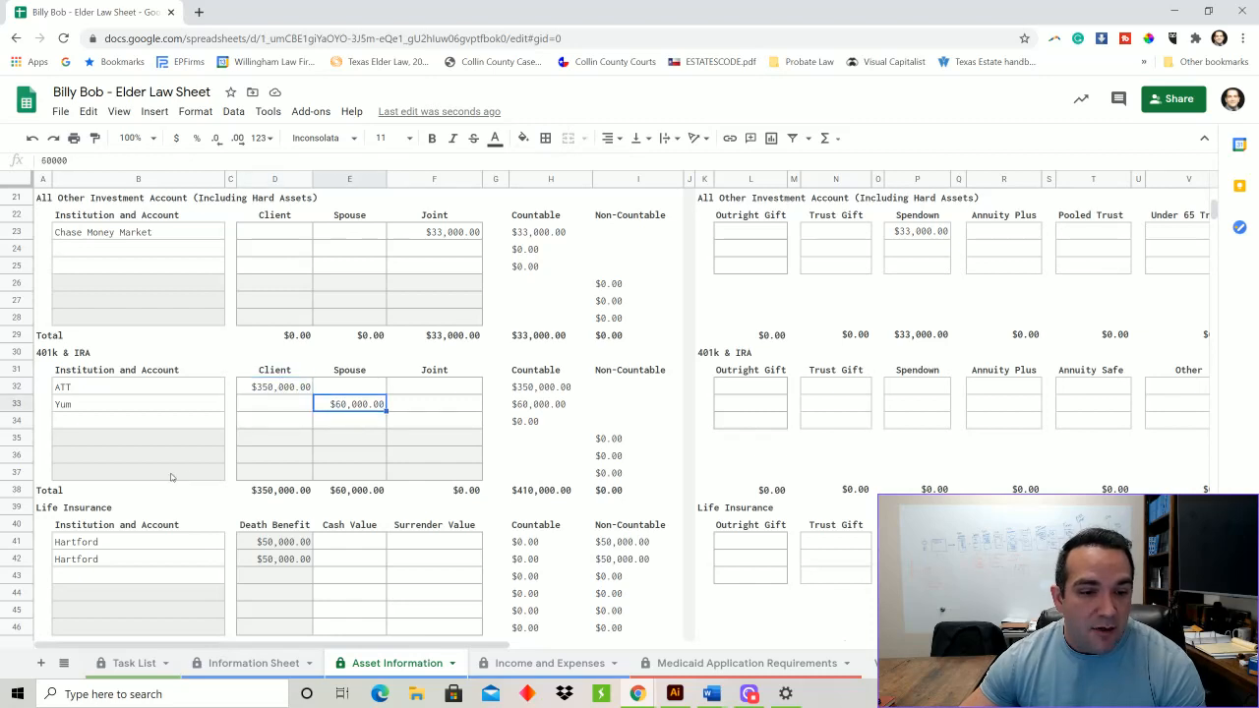
click(126, 390)
click(148, 403)
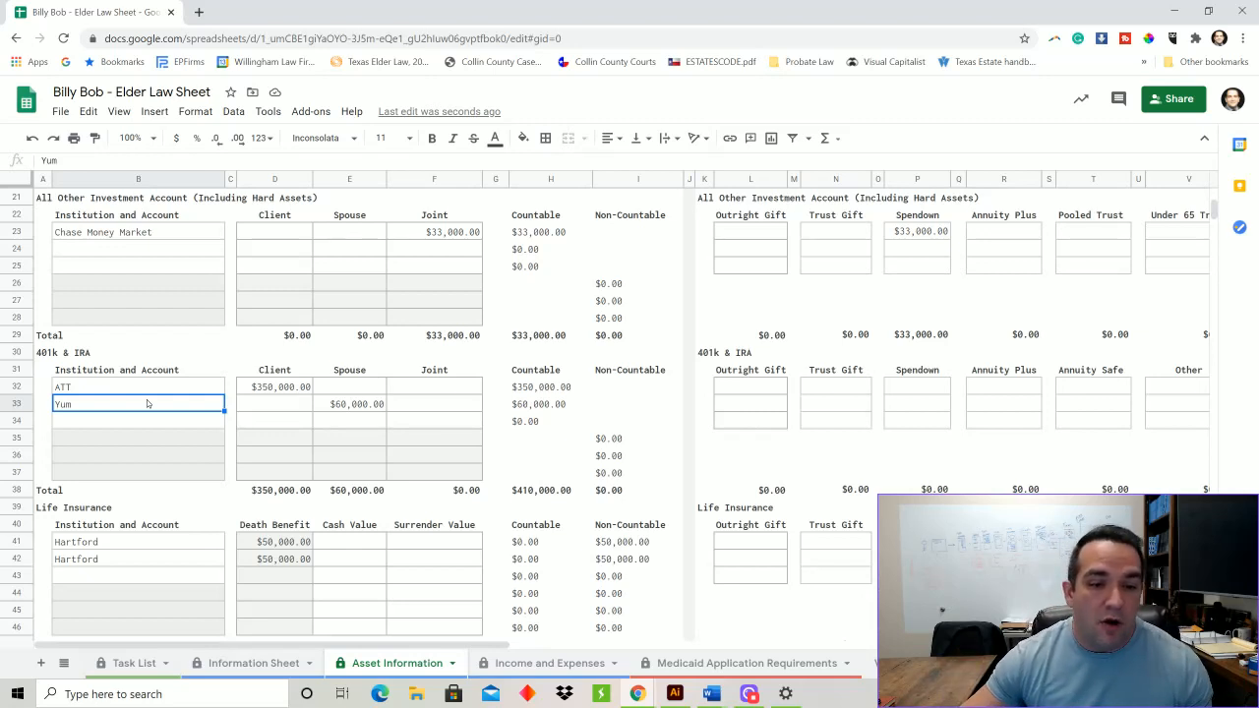
click(926, 387)
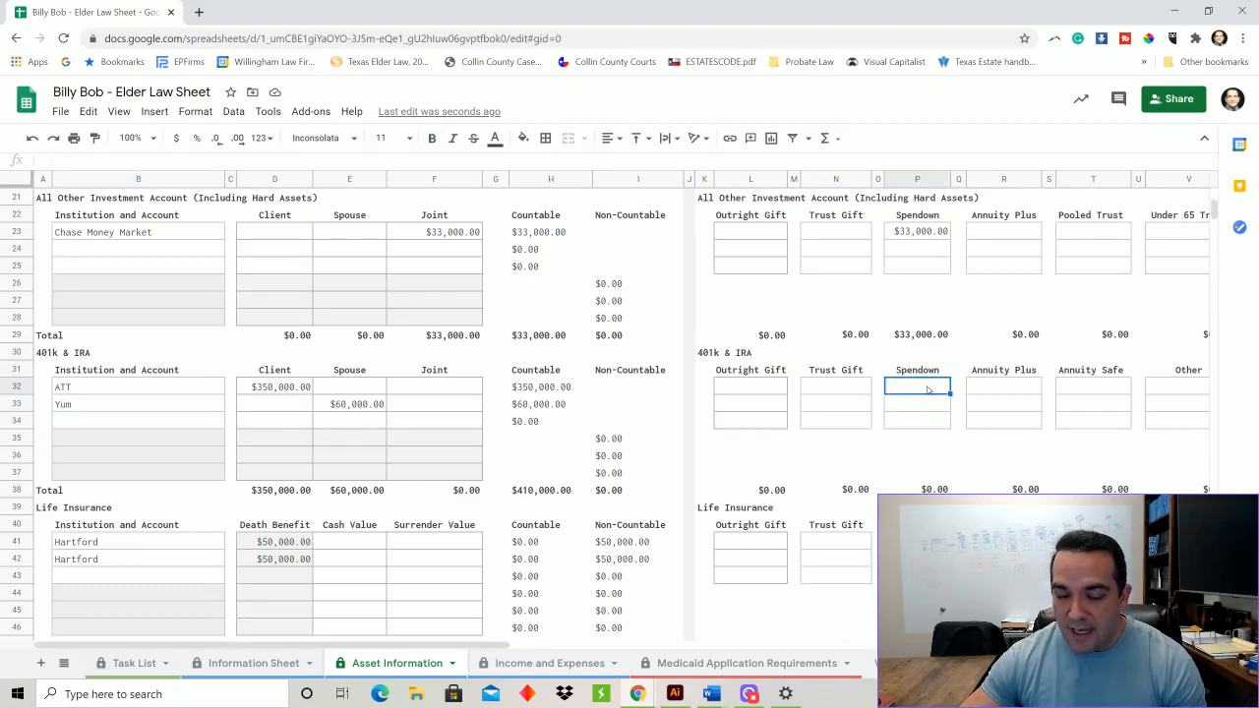
text(17000)
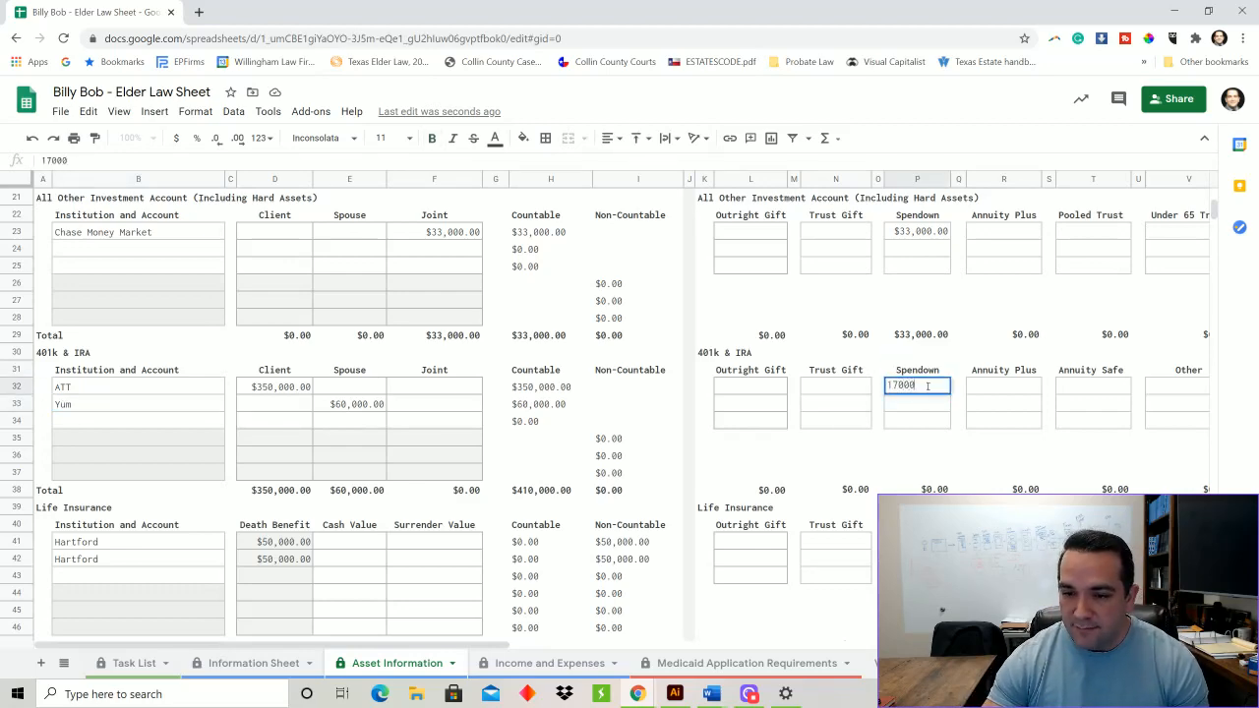
key(Return)
- Examine the Total Potential Loss to Long Term Care and the client's ATT and spouse's Yum balances under 401k & IRA
scroll(866, 529, up, 7)
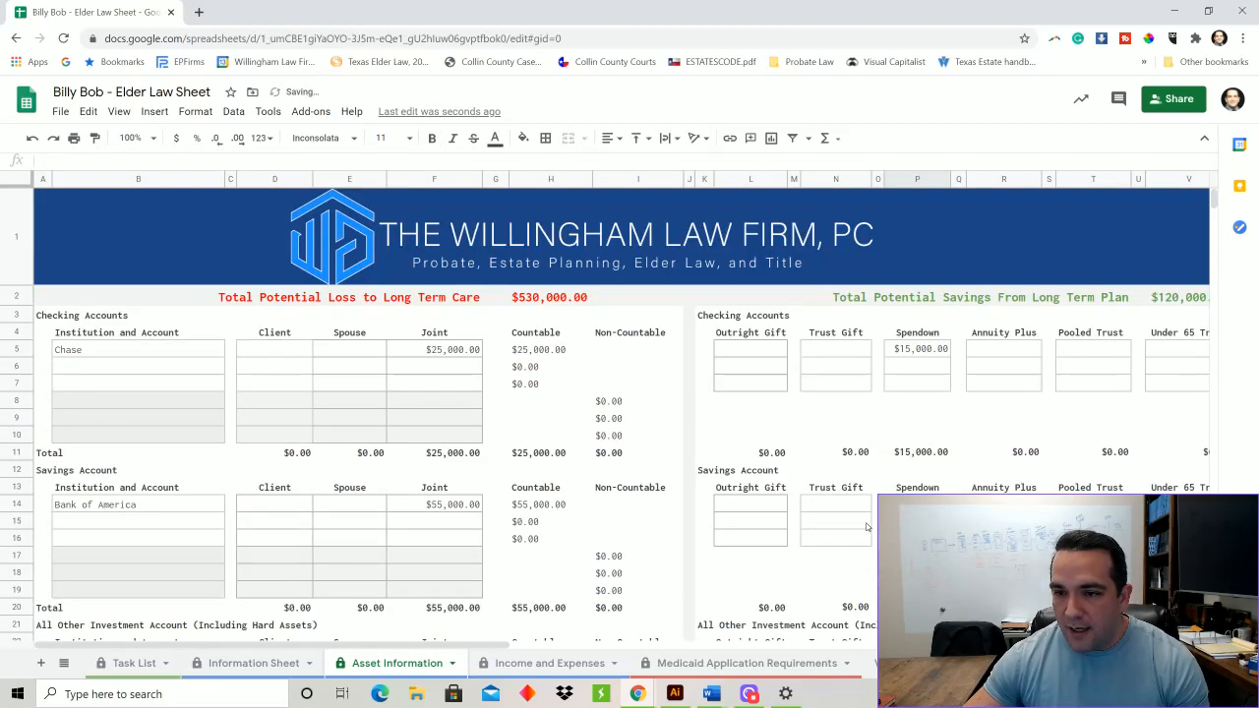
click(549, 305)
scroll(500, 508, down, 5)
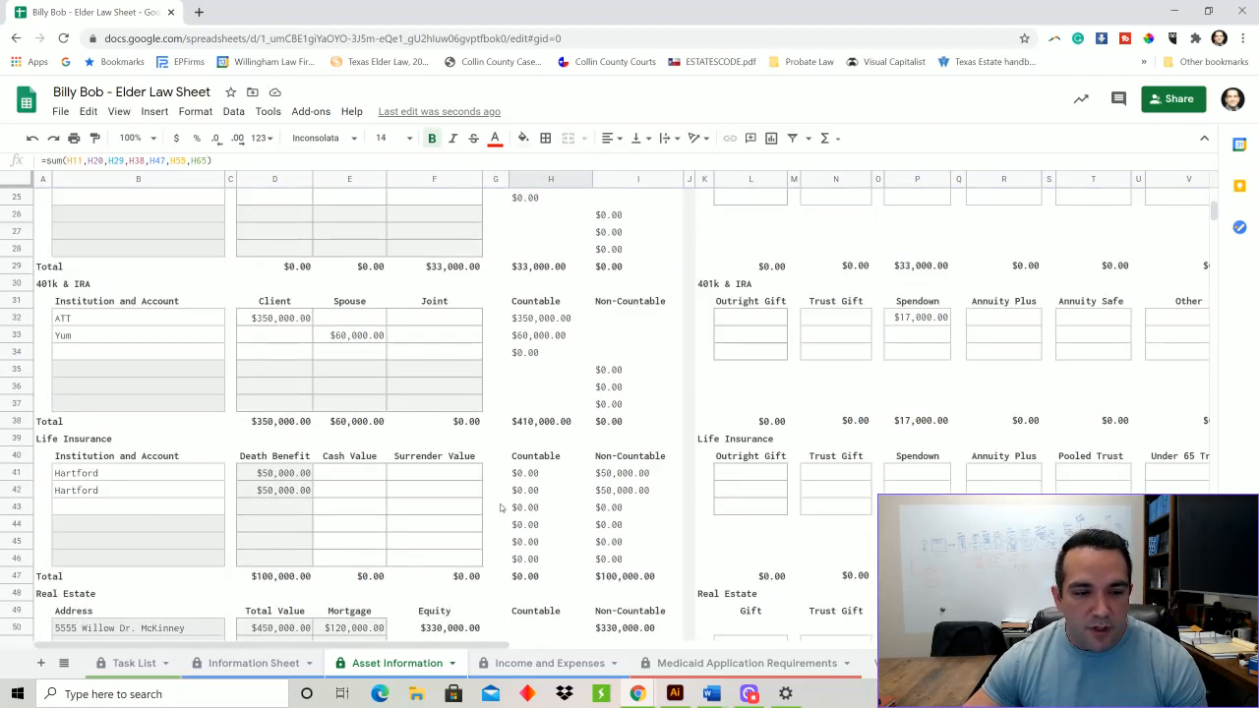
click(366, 336)
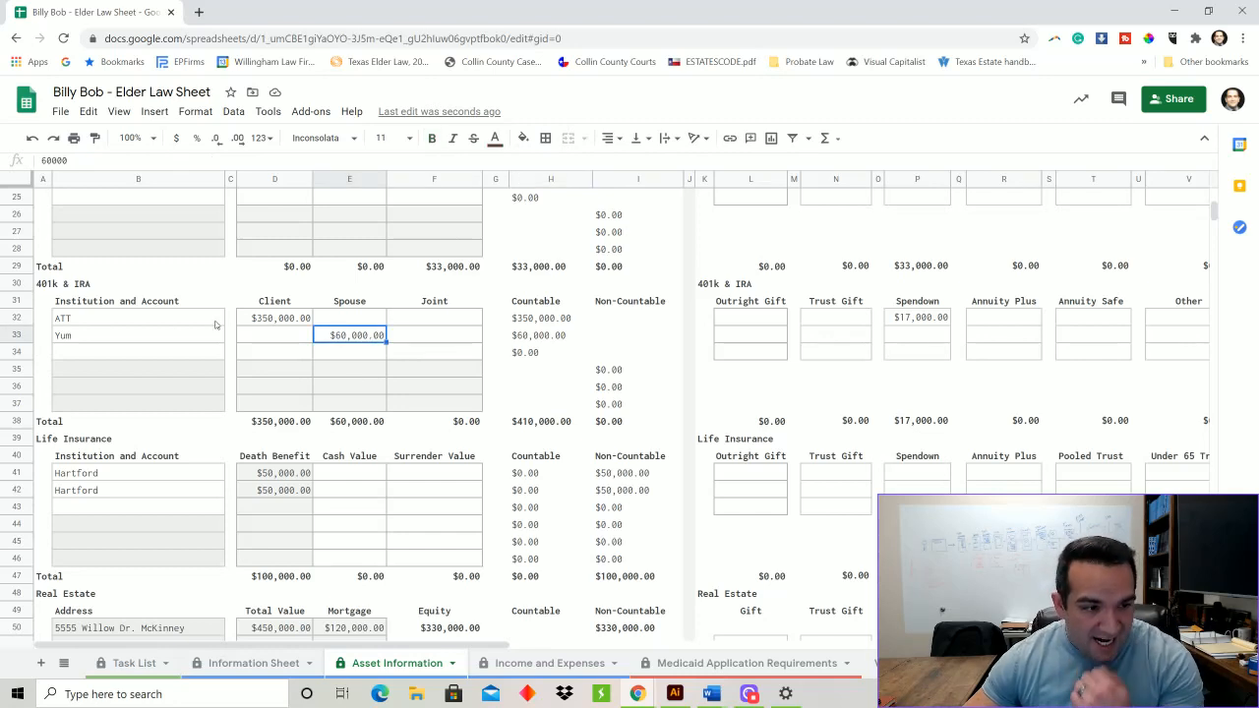
click(106, 322)
click(249, 323)
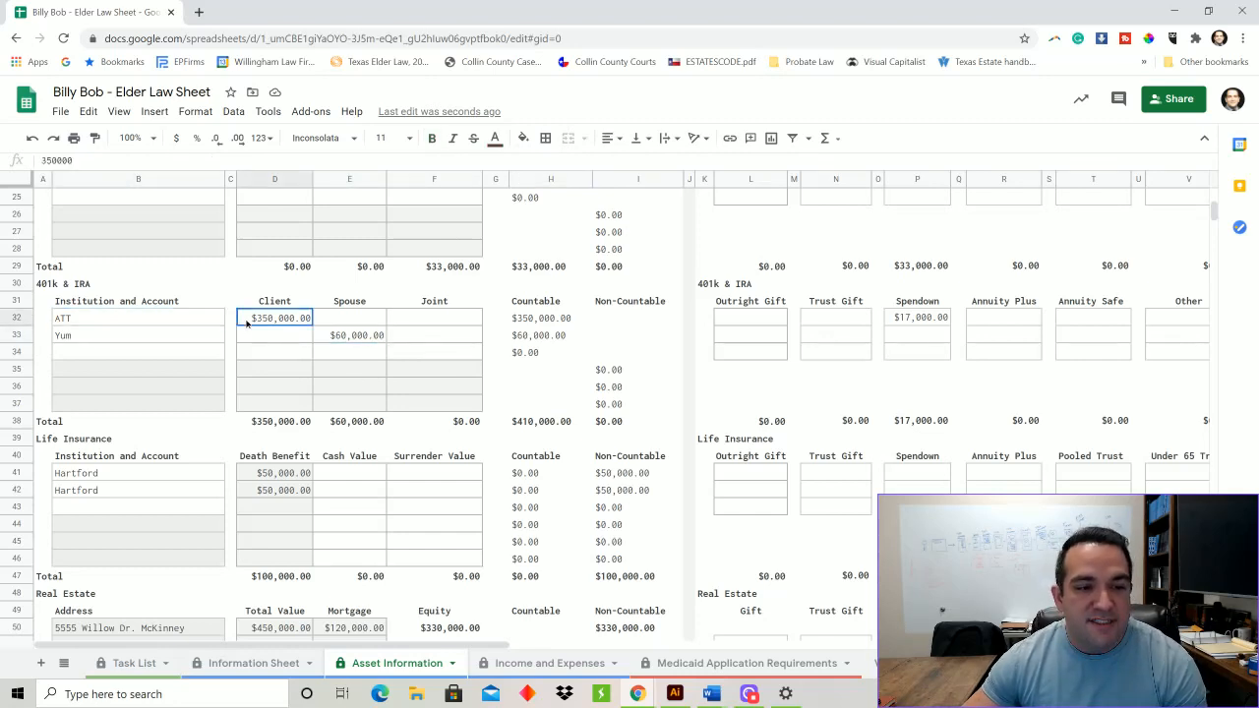
click(370, 340)
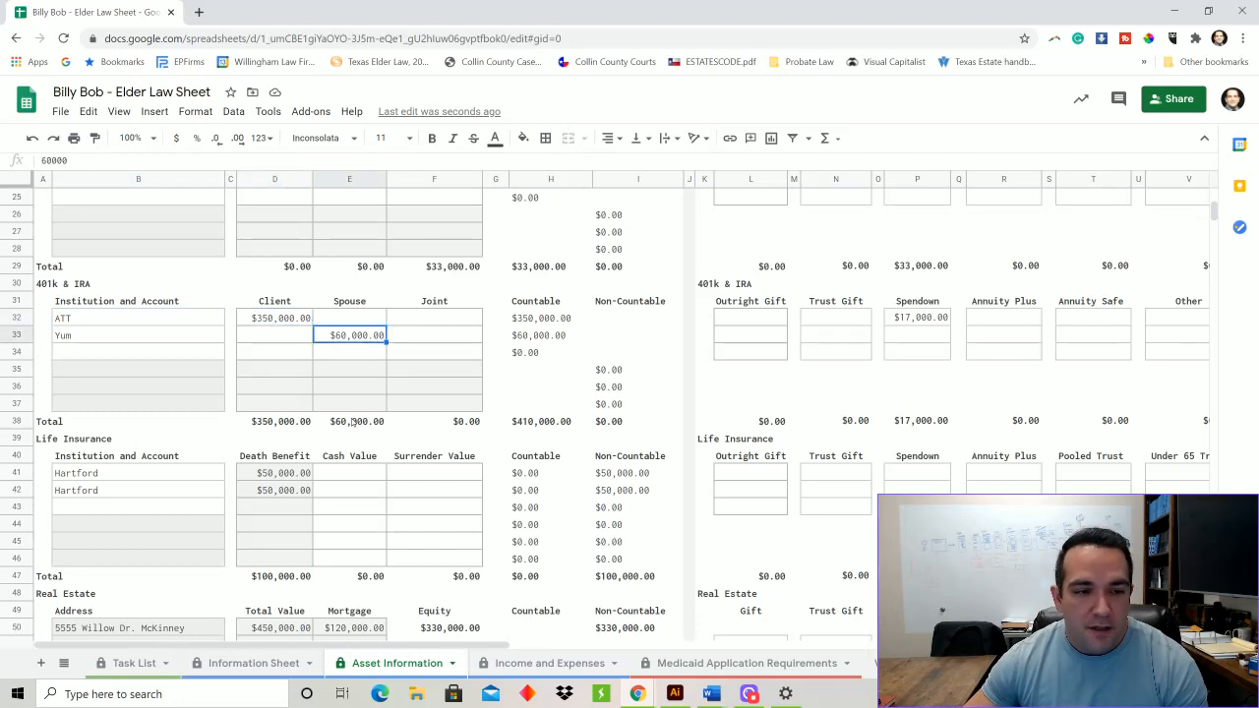
click(105, 372)
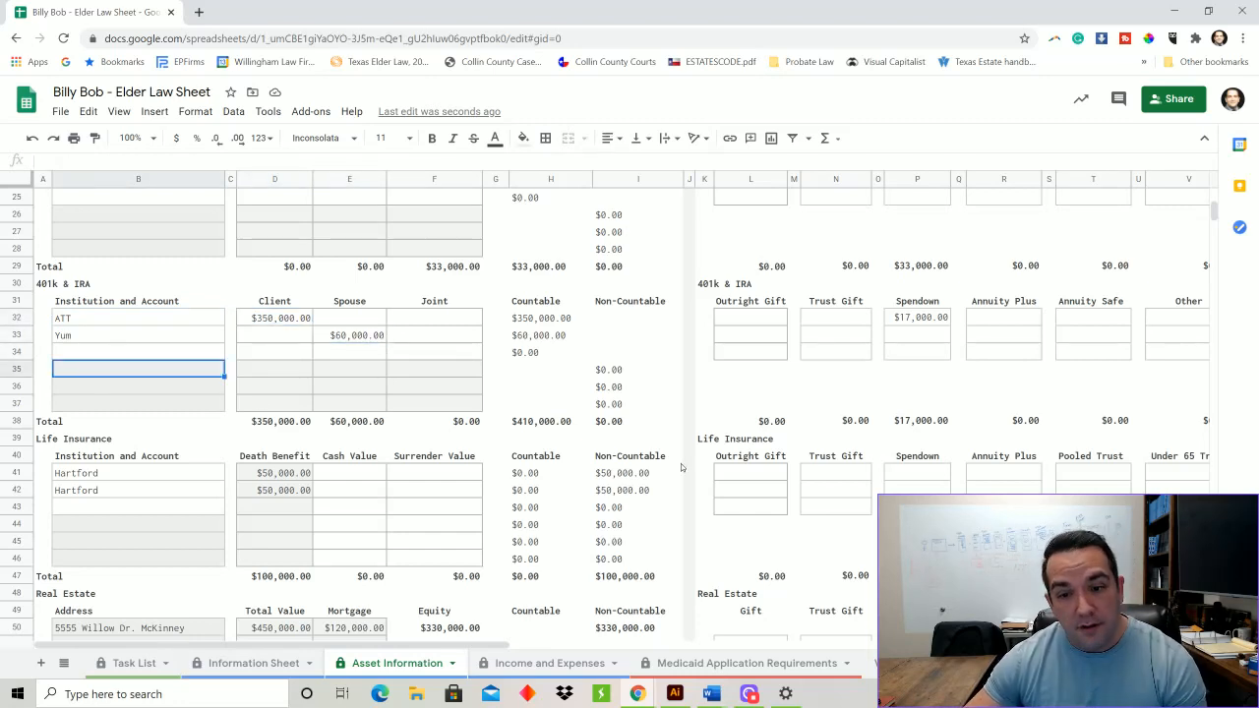
- Enter 333000 as the Annuity Plus amount for ATT and 60000 for Yum under 401k & IRA
scroll(694, 450, down, 1)
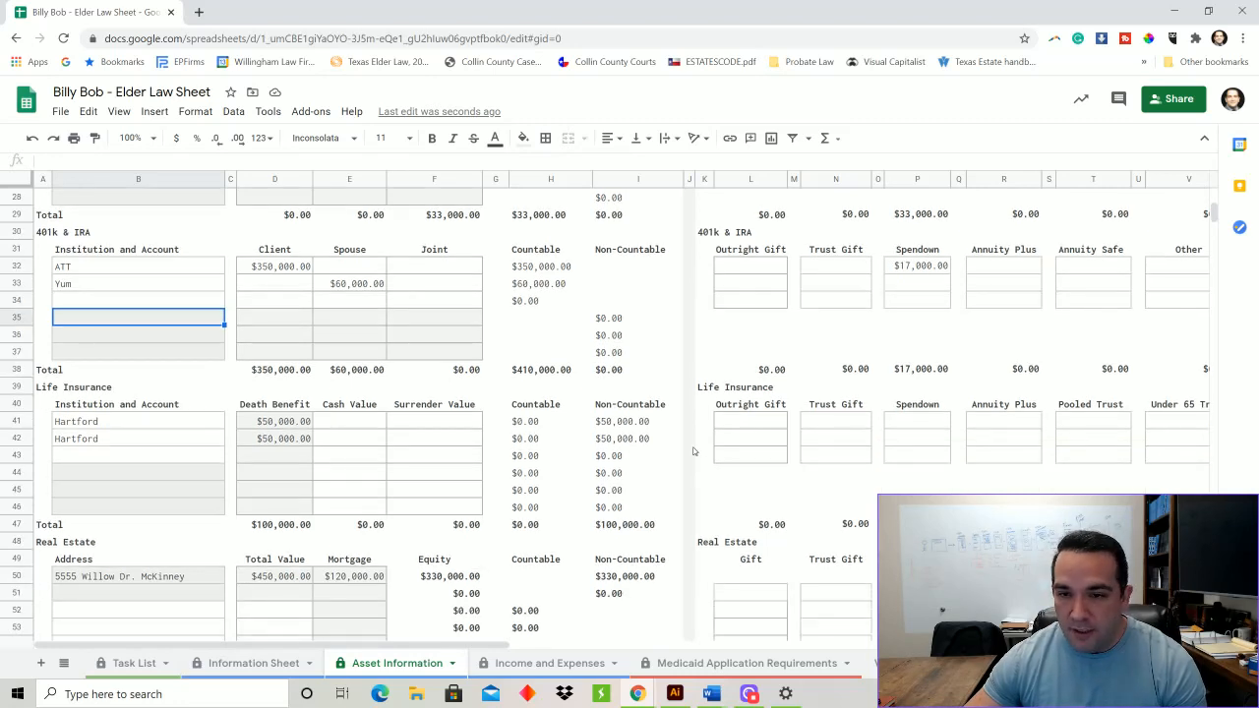
scroll(693, 450, up, 1)
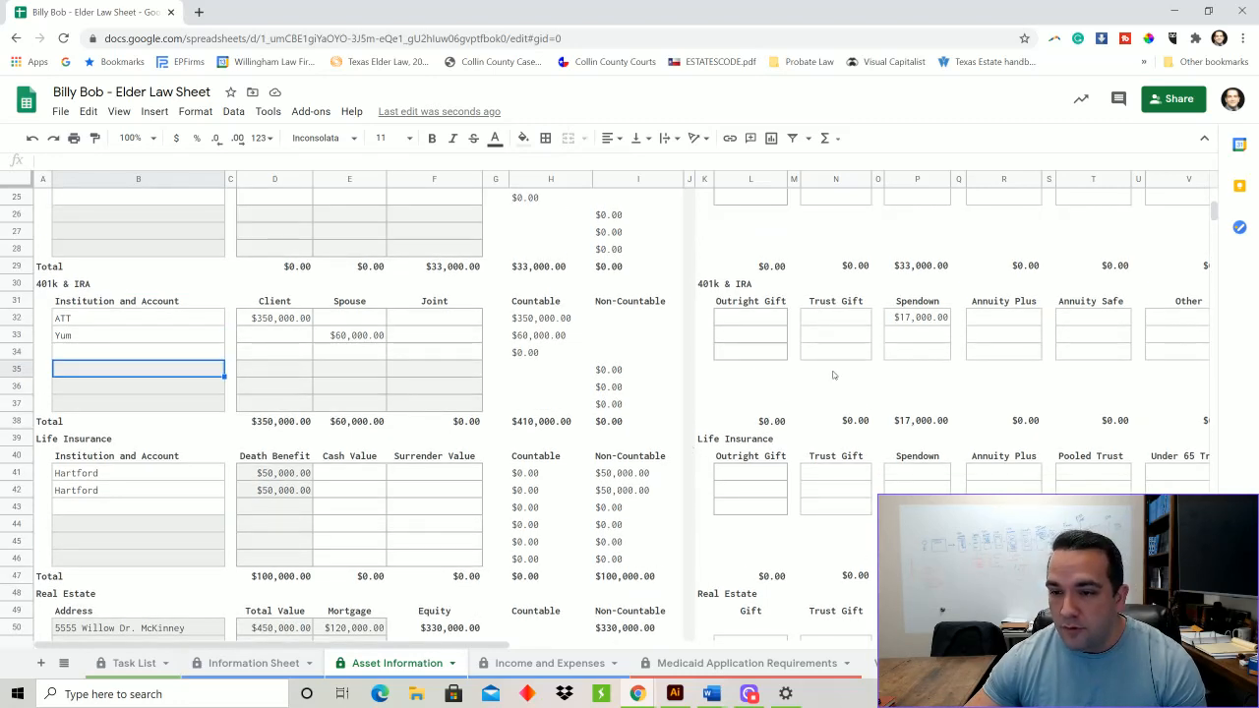
click(1001, 320)
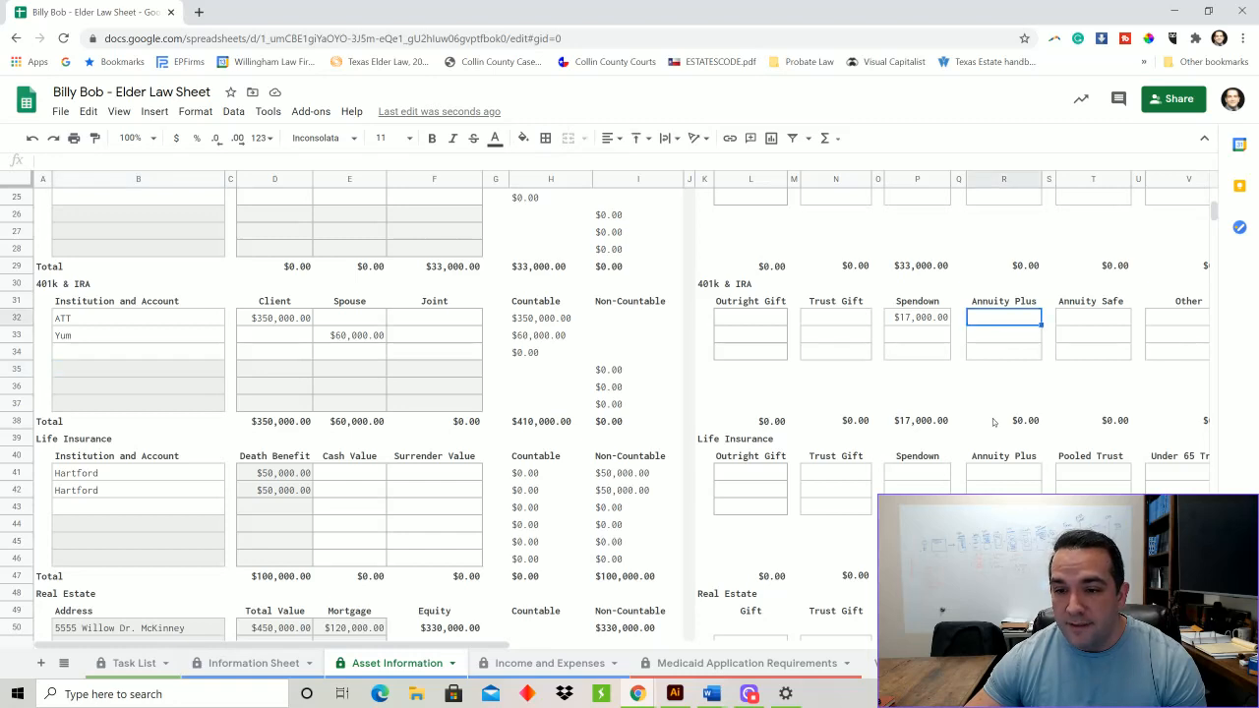
click(151, 367)
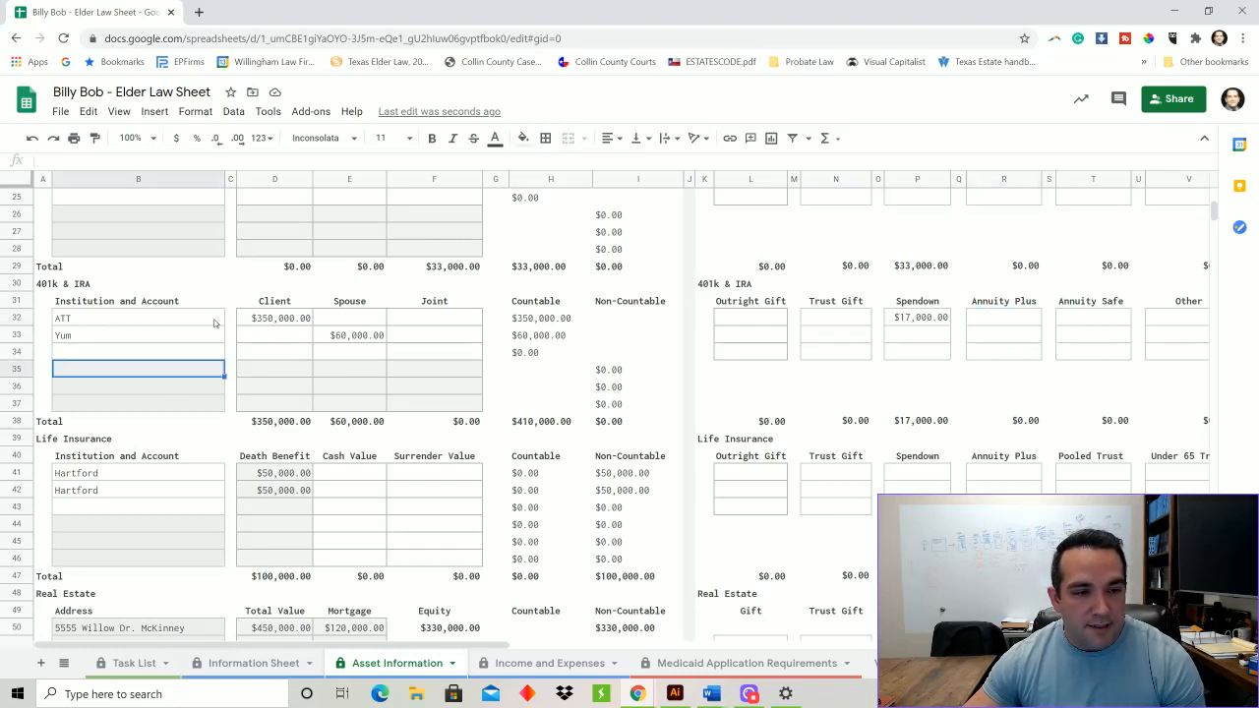
click(277, 369)
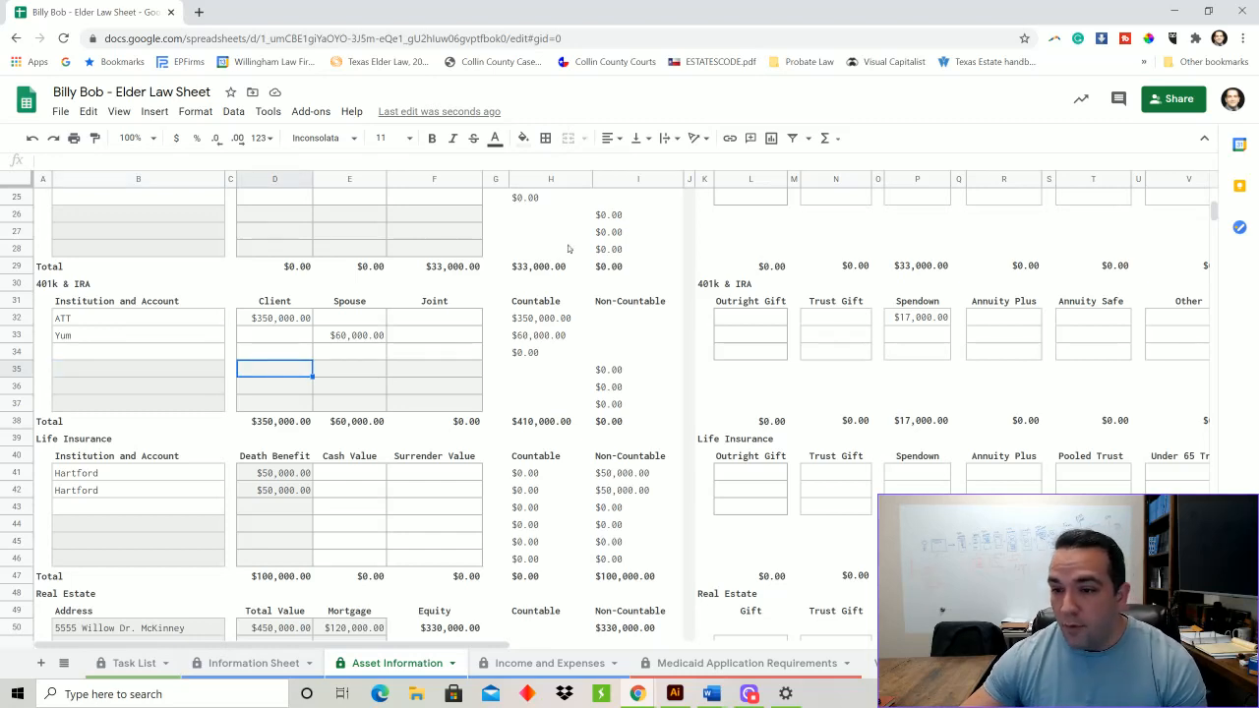
click(1004, 324)
text(35)
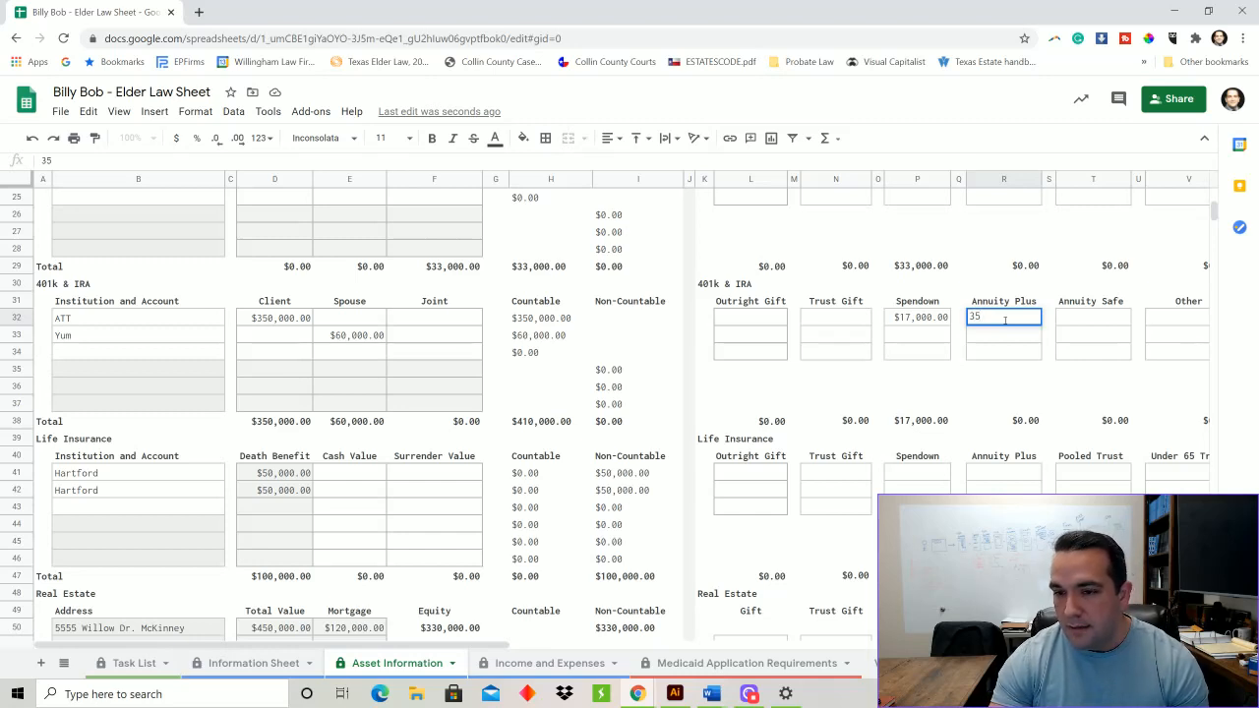
key(BackSpace)
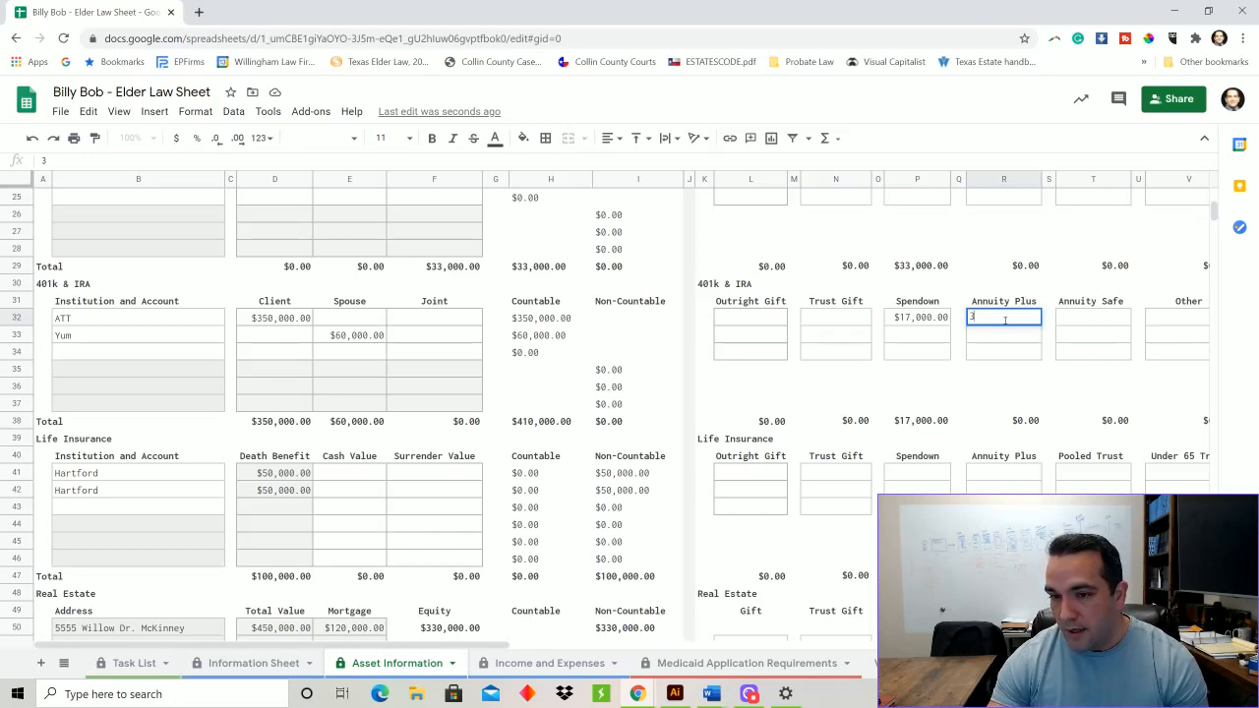
text(33000)
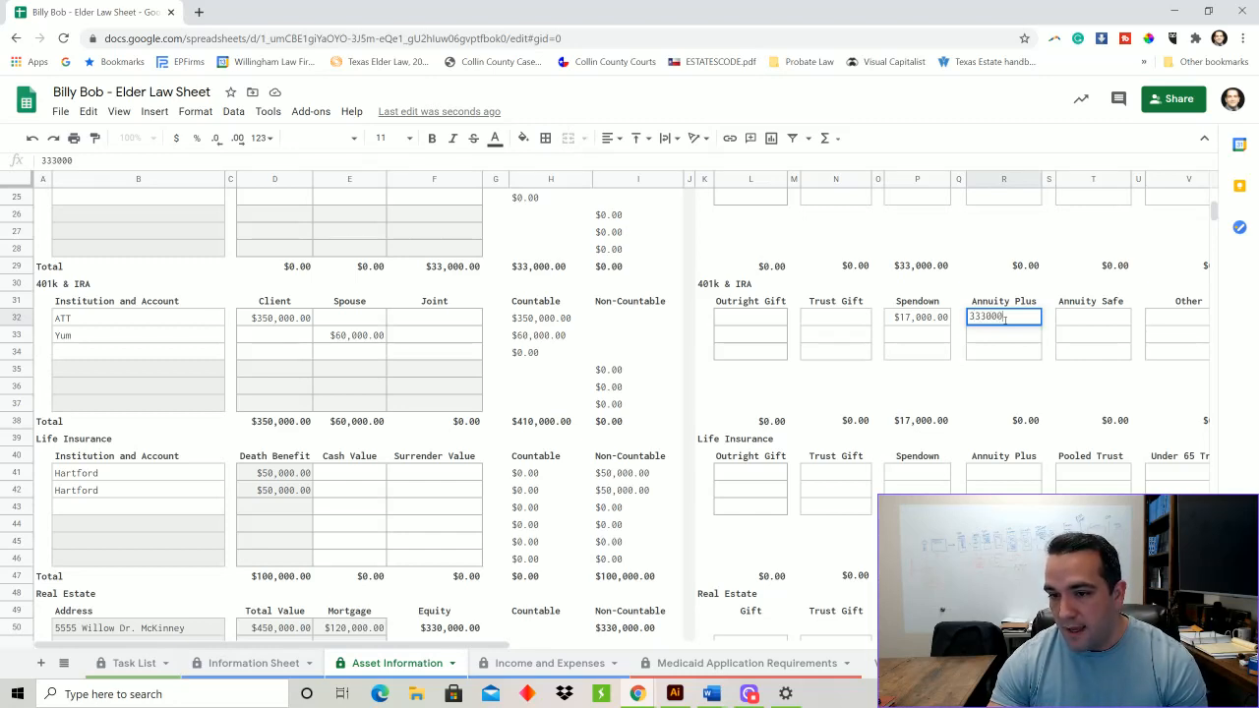
key(Return)
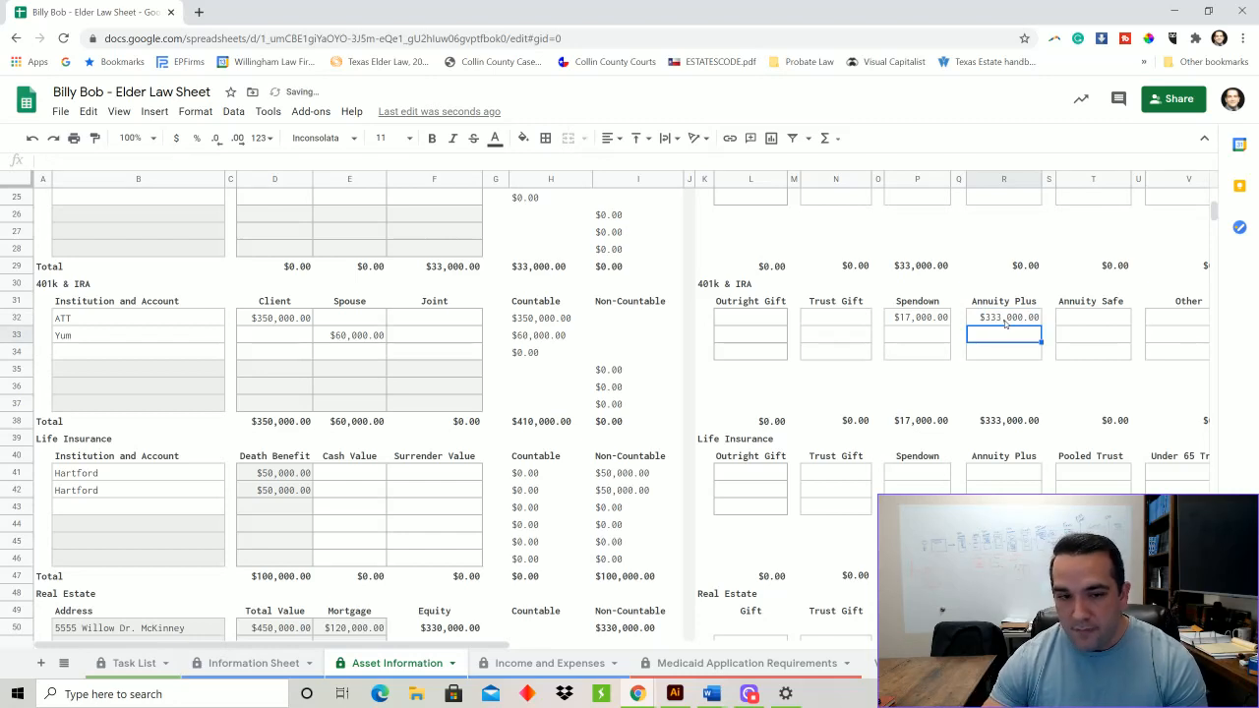
text(60000)
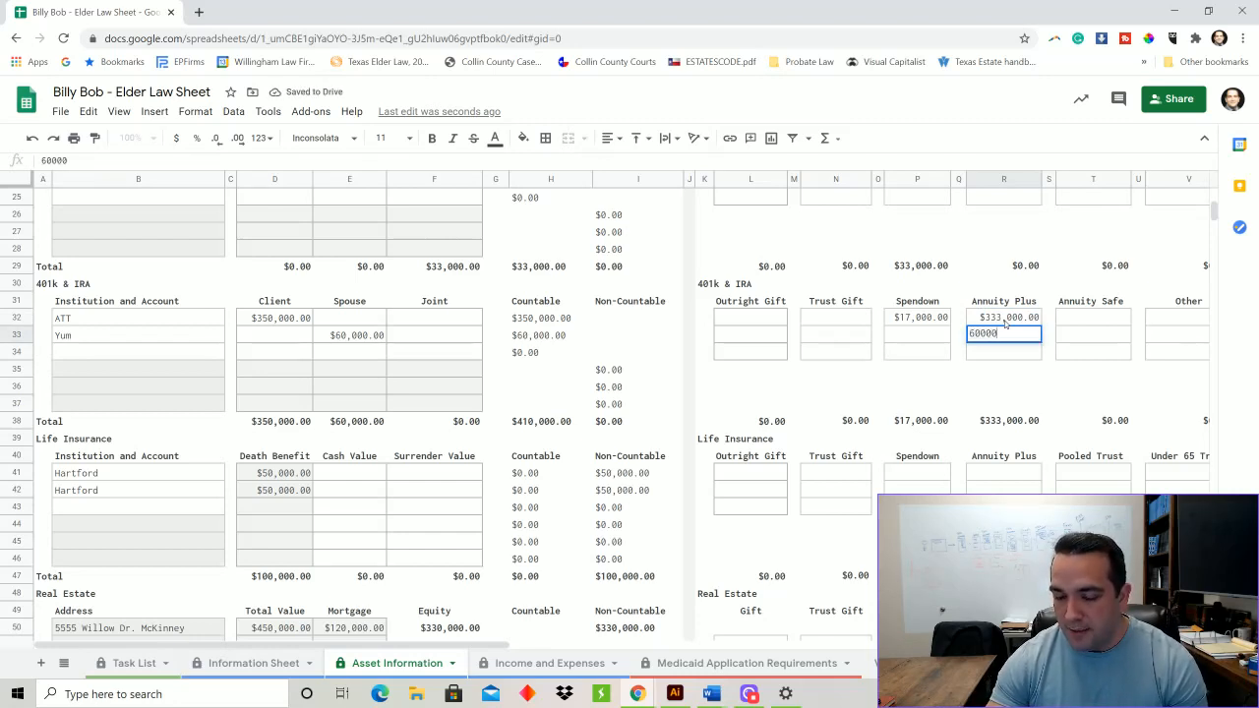
key(Return)
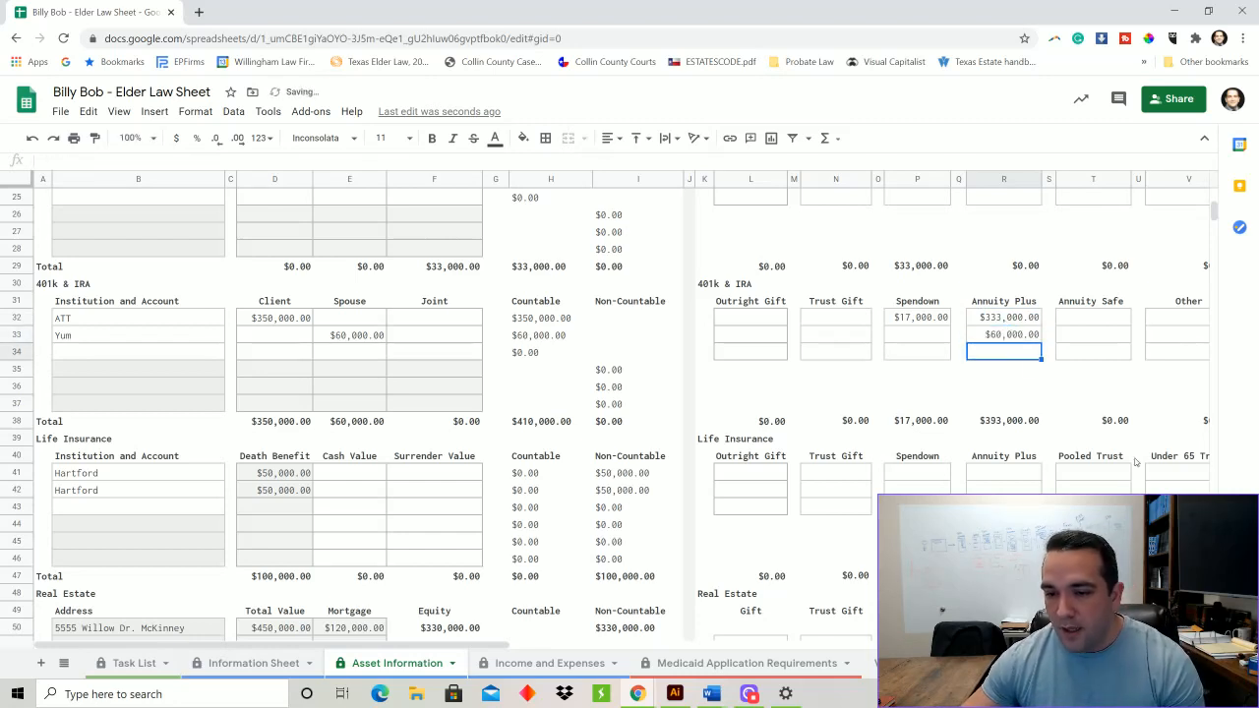
- Check the 401k & IRA Annuity Plus total, the overall loss and savings totals, and the Toyota and Ford values under Vehicle
click(997, 425)
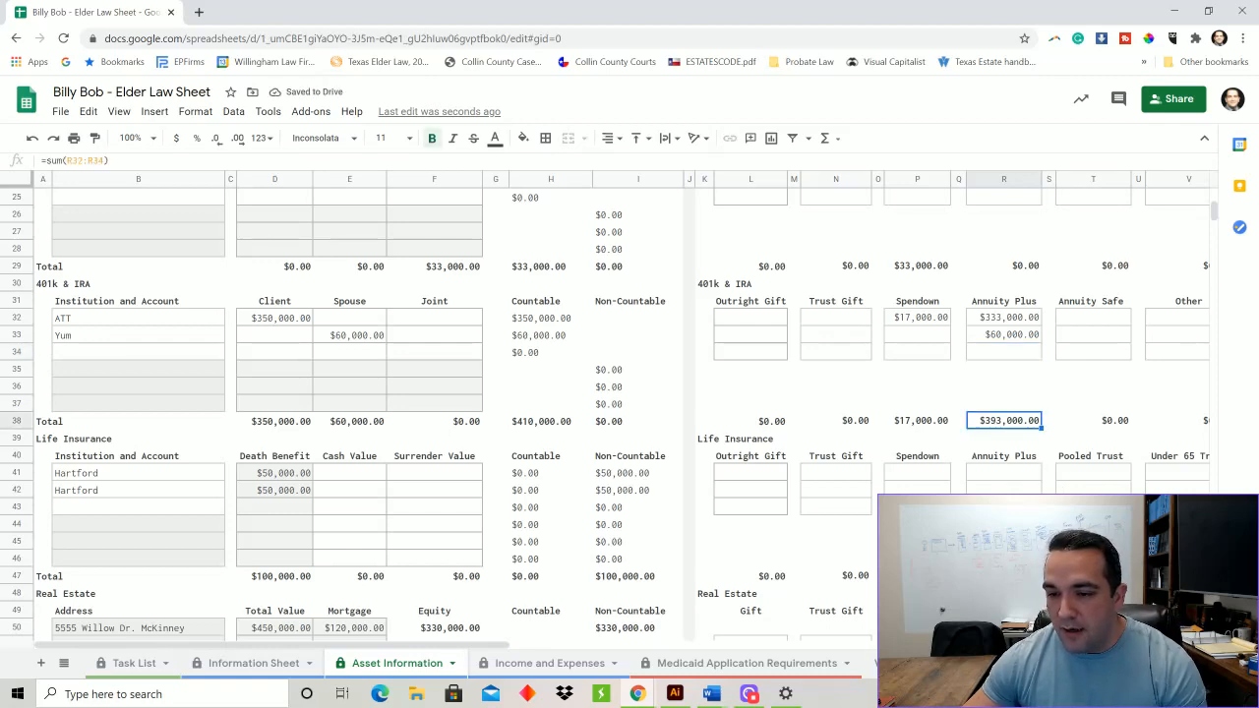
scroll(610, 413, up, 8)
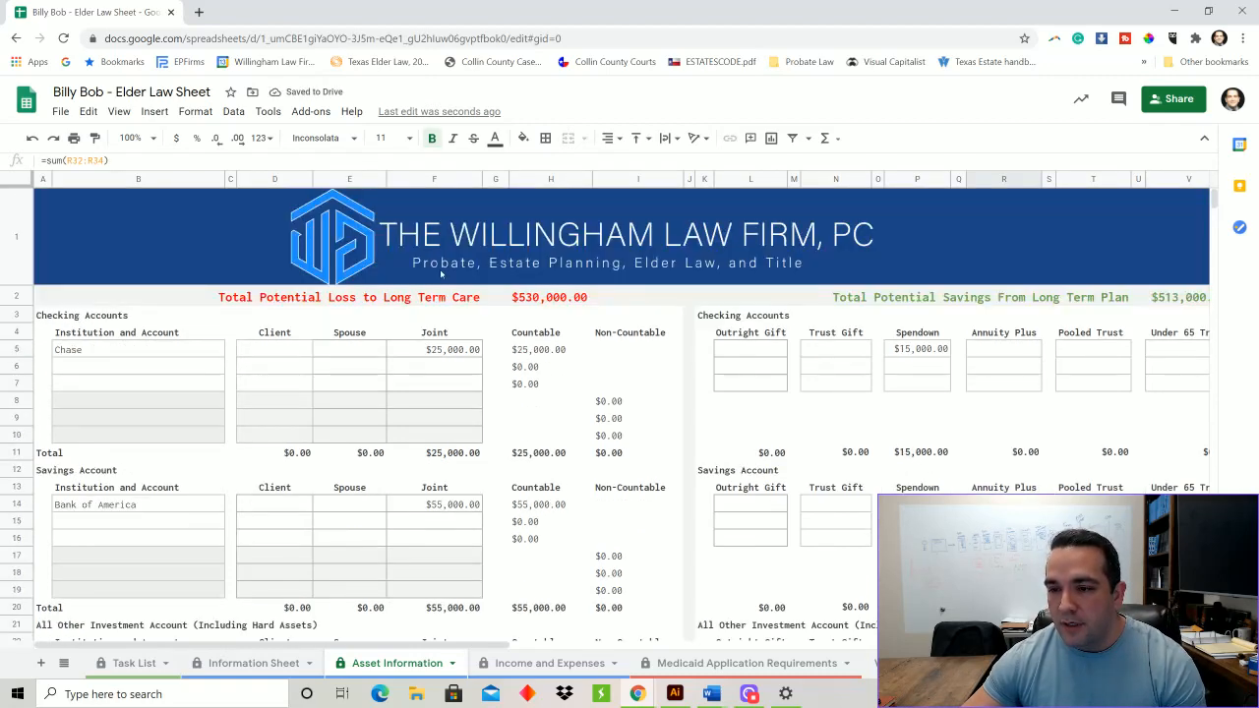
scroll(560, 514, down, 15)
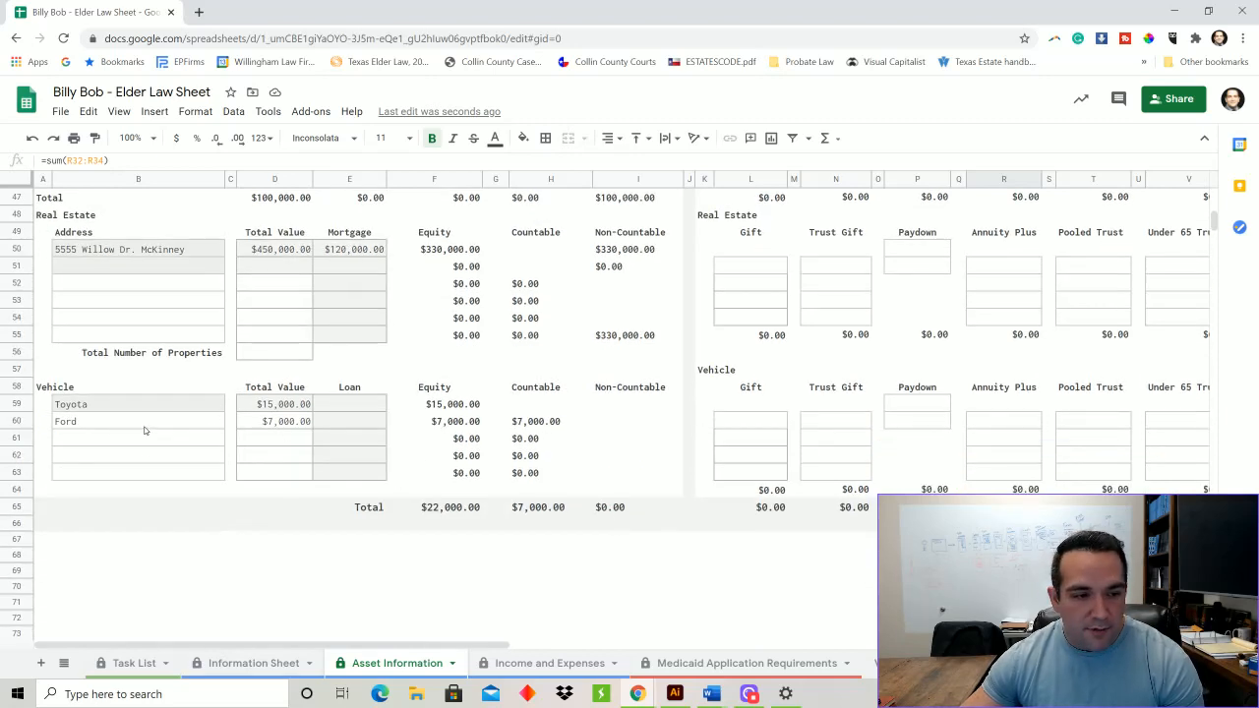
click(162, 408)
click(292, 403)
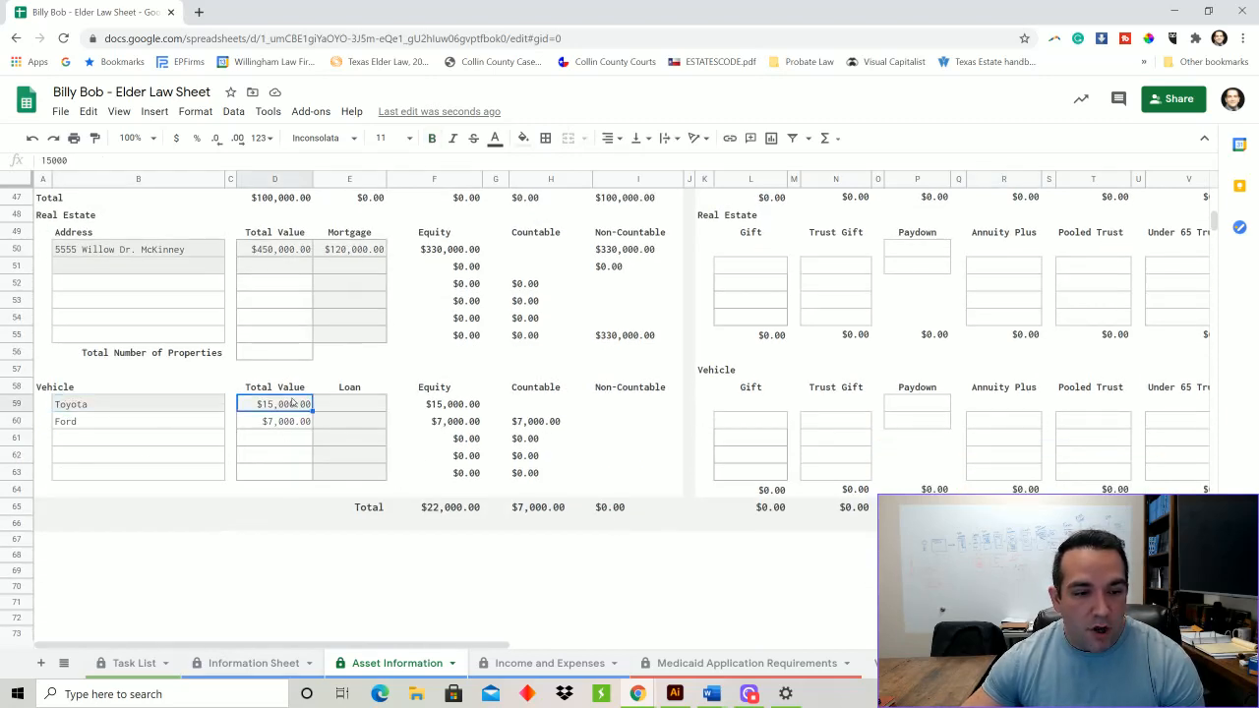
click(103, 423)
click(275, 425)
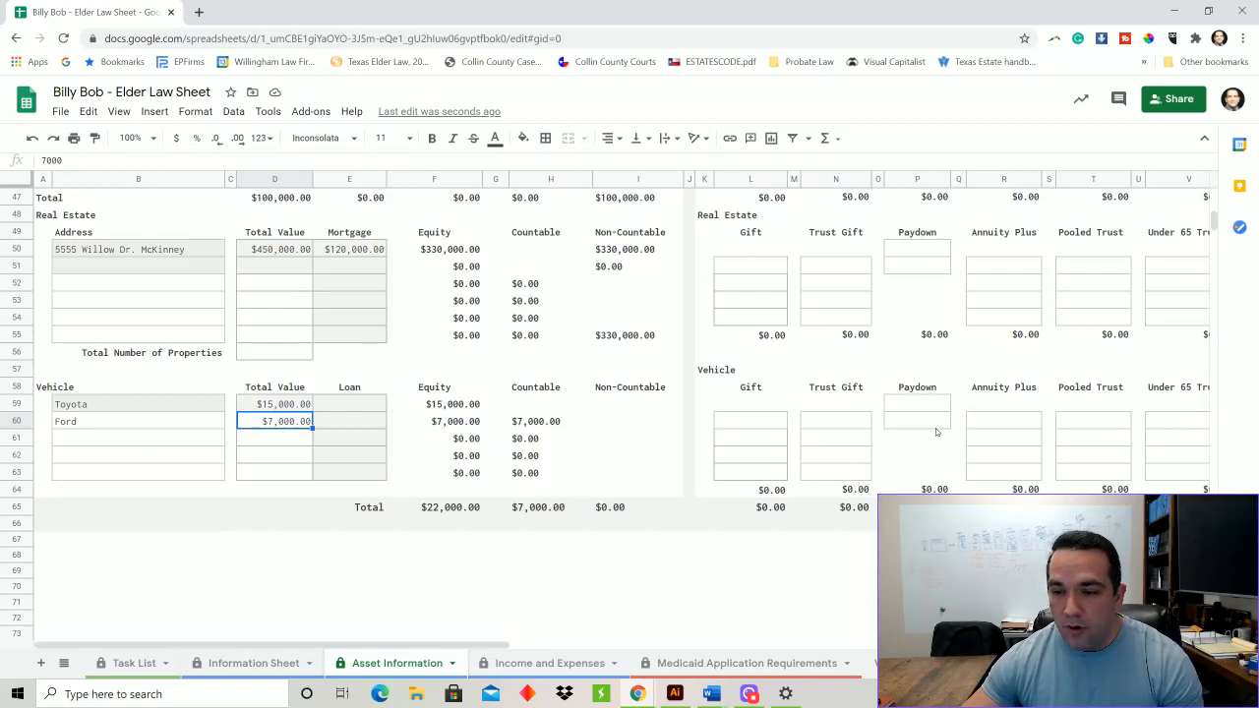
- Change the ATT account's Spendown to 10000 and its Annuity Plus amount to 340000 under 401k & IRA
scroll(936, 432, up, 10)
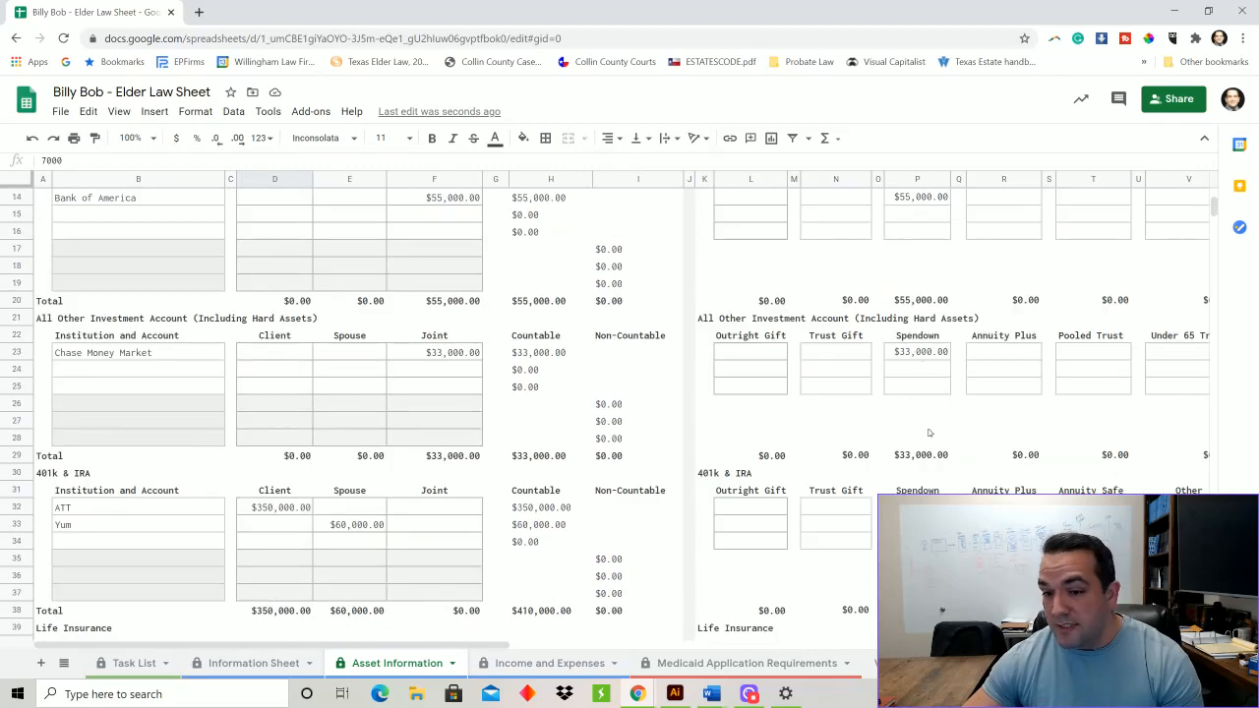
scroll(931, 413, down, 5)
click(914, 252)
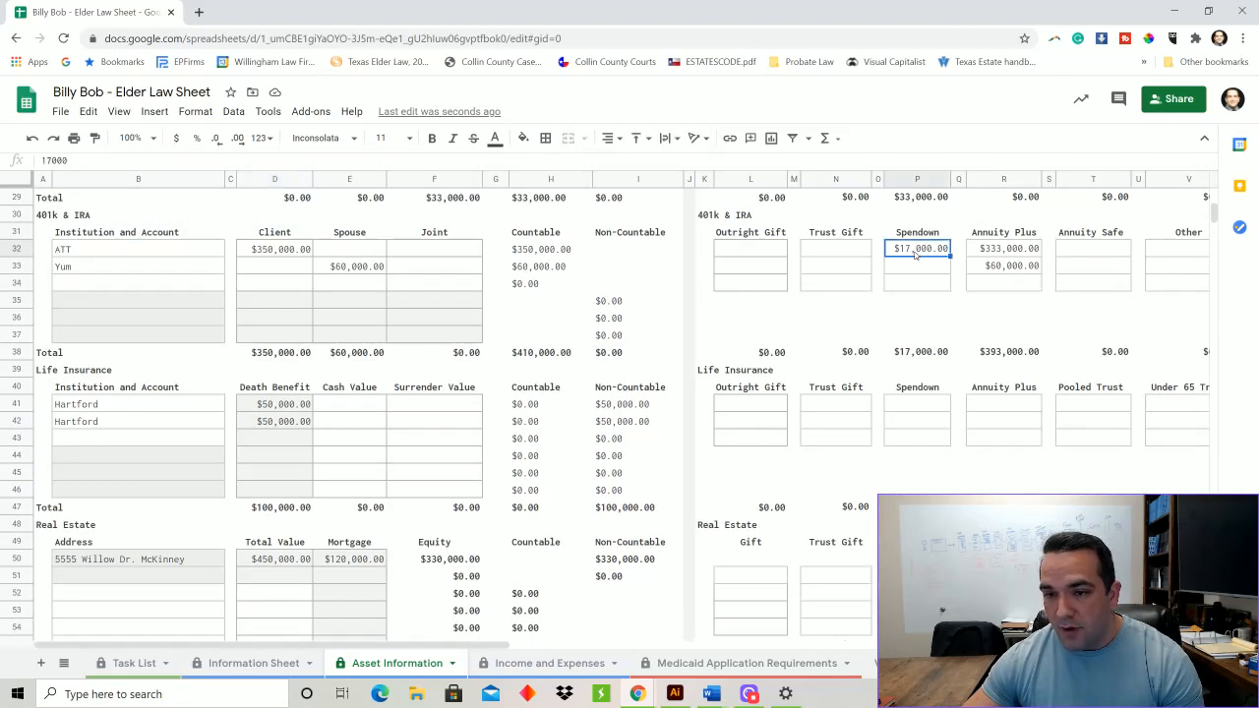
text(1000)
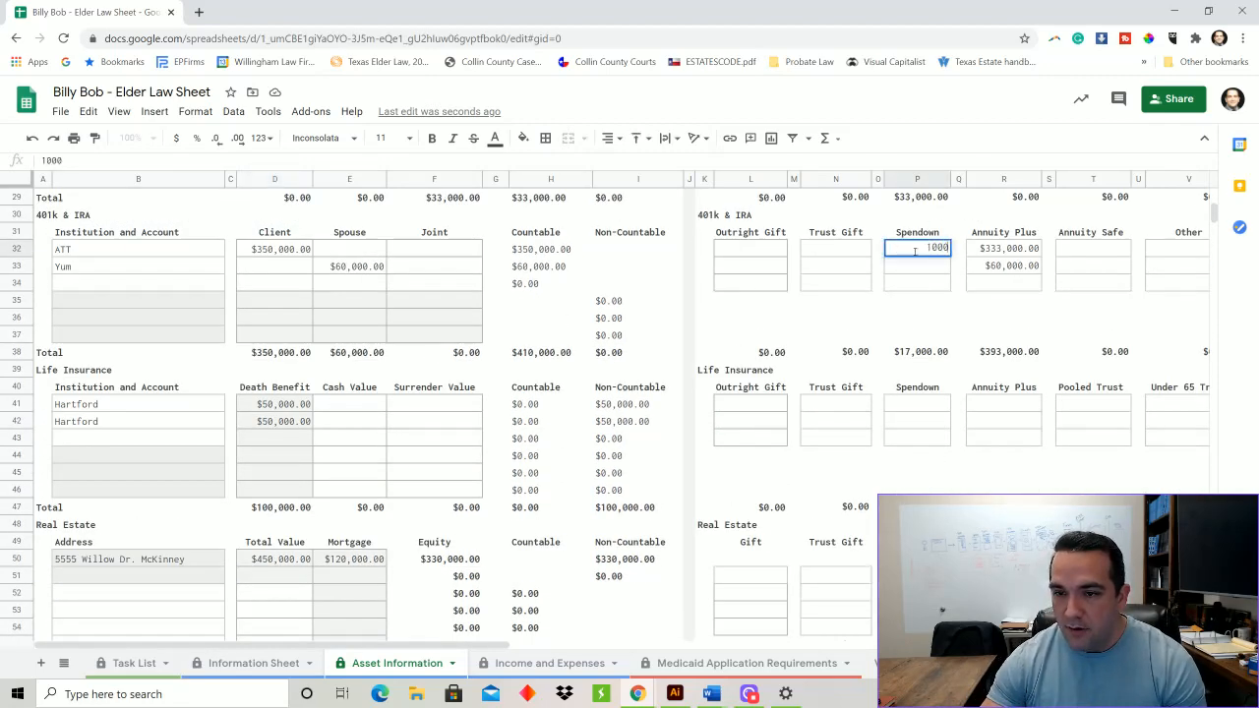
key(Return)
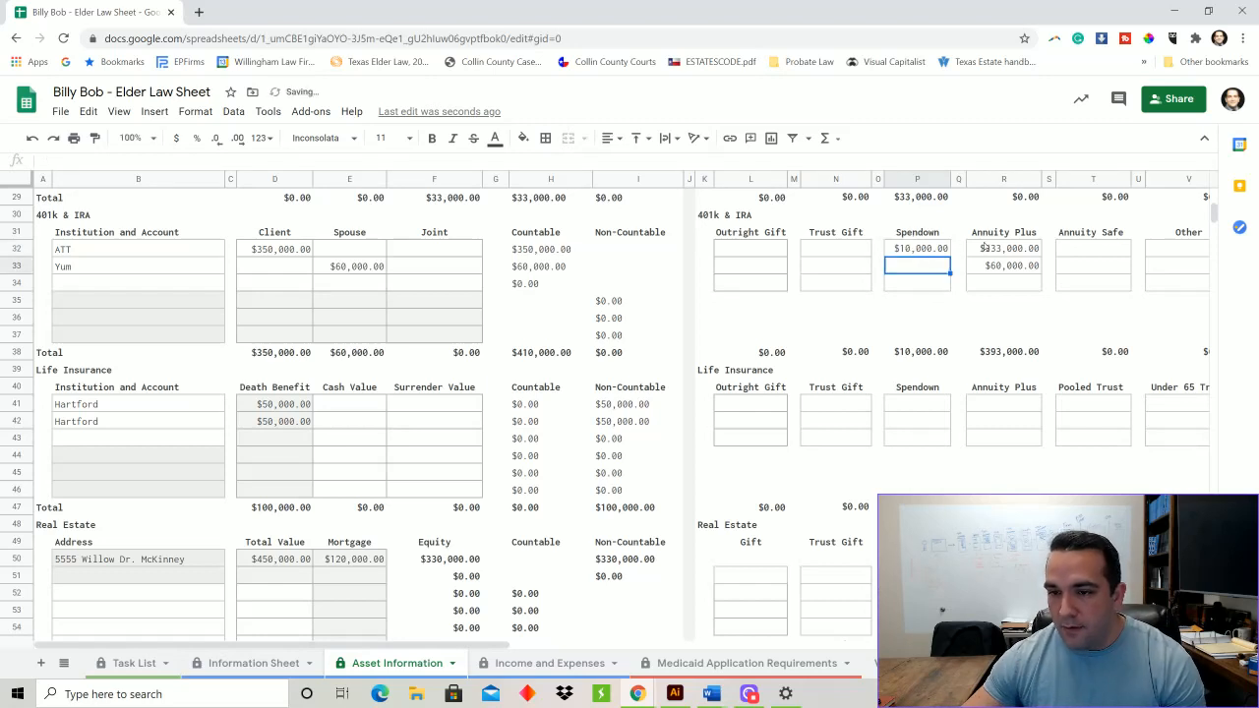
click(993, 251)
text(340000)
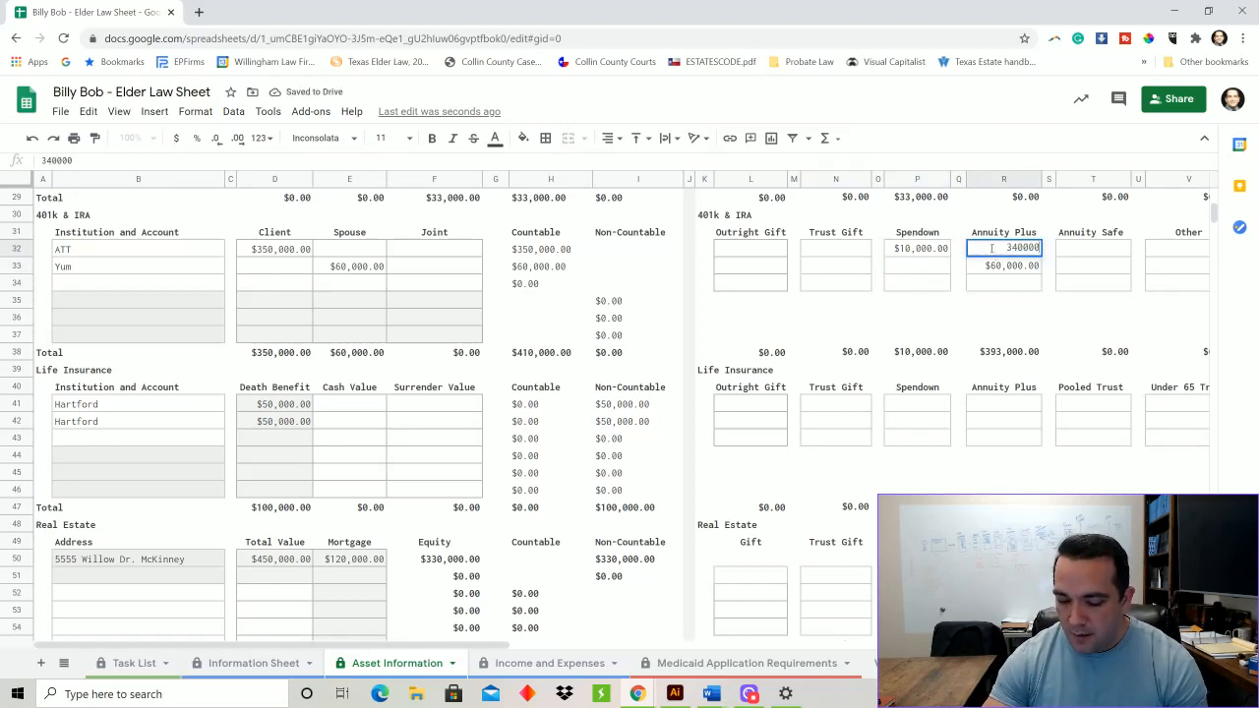
key(Return)
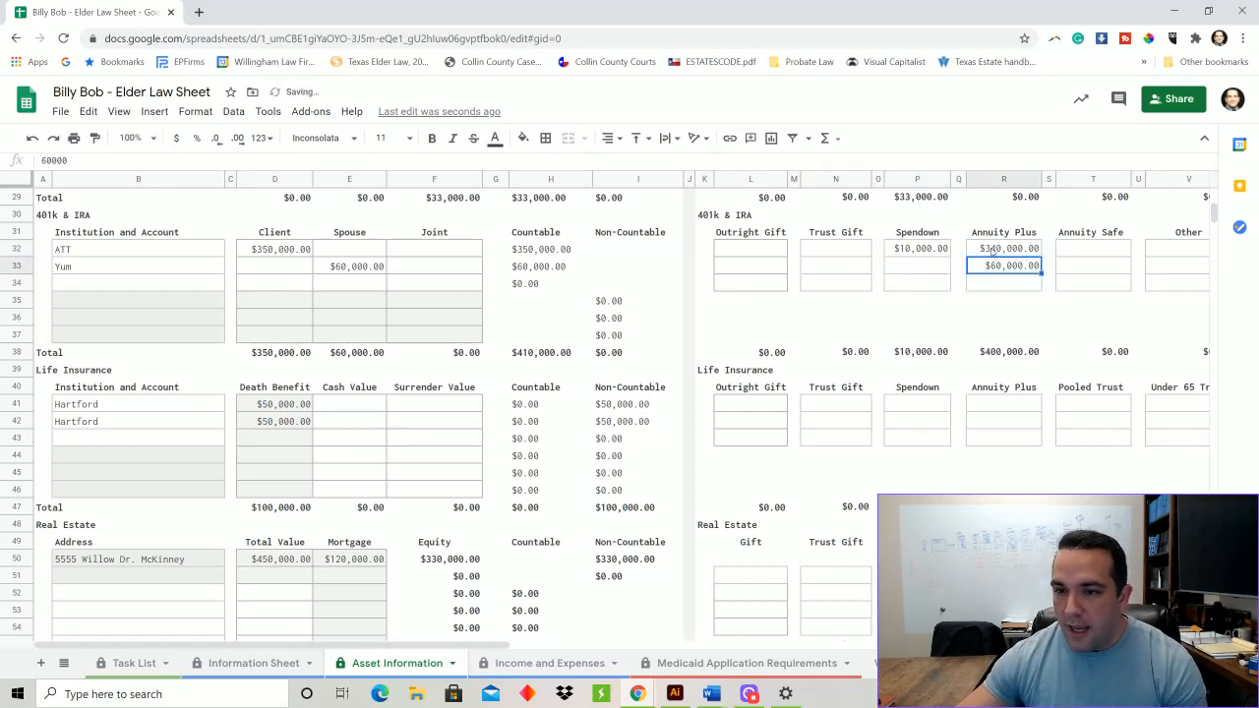
- Enter 7000 as the Paydown in the Toyota row of the Vehicle section
scroll(993, 252, down, 3)
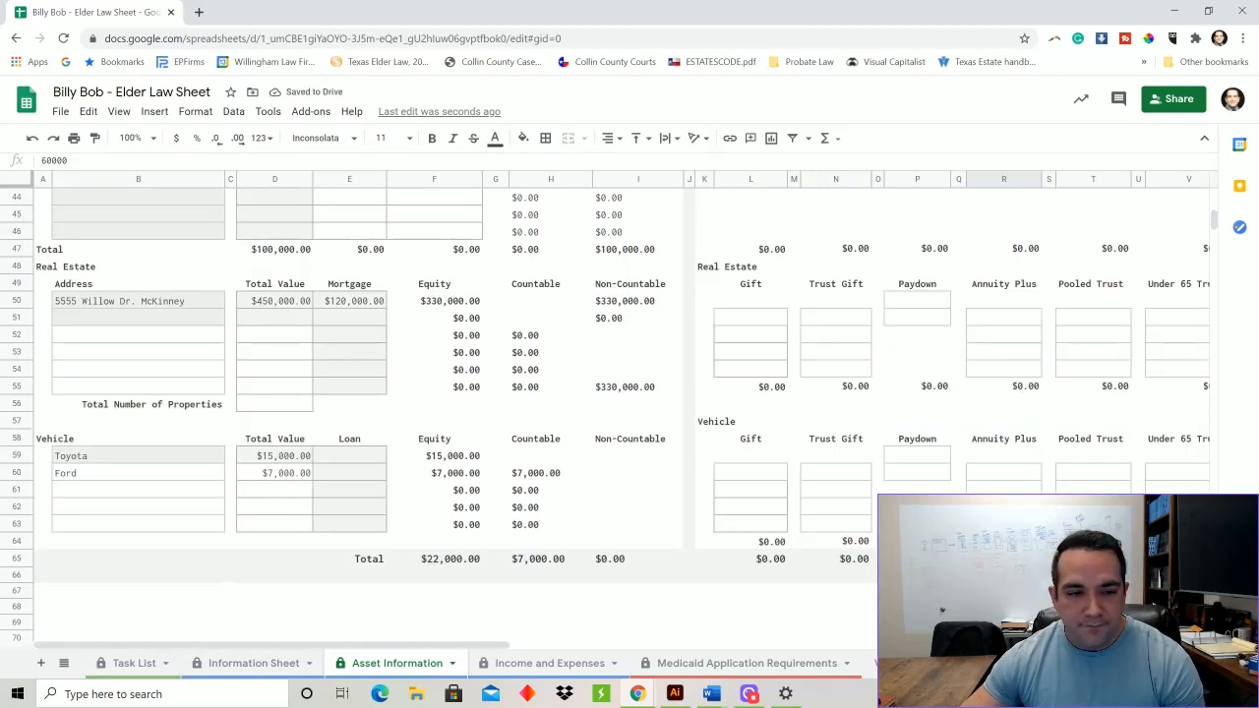
scroll(951, 460, up, 4)
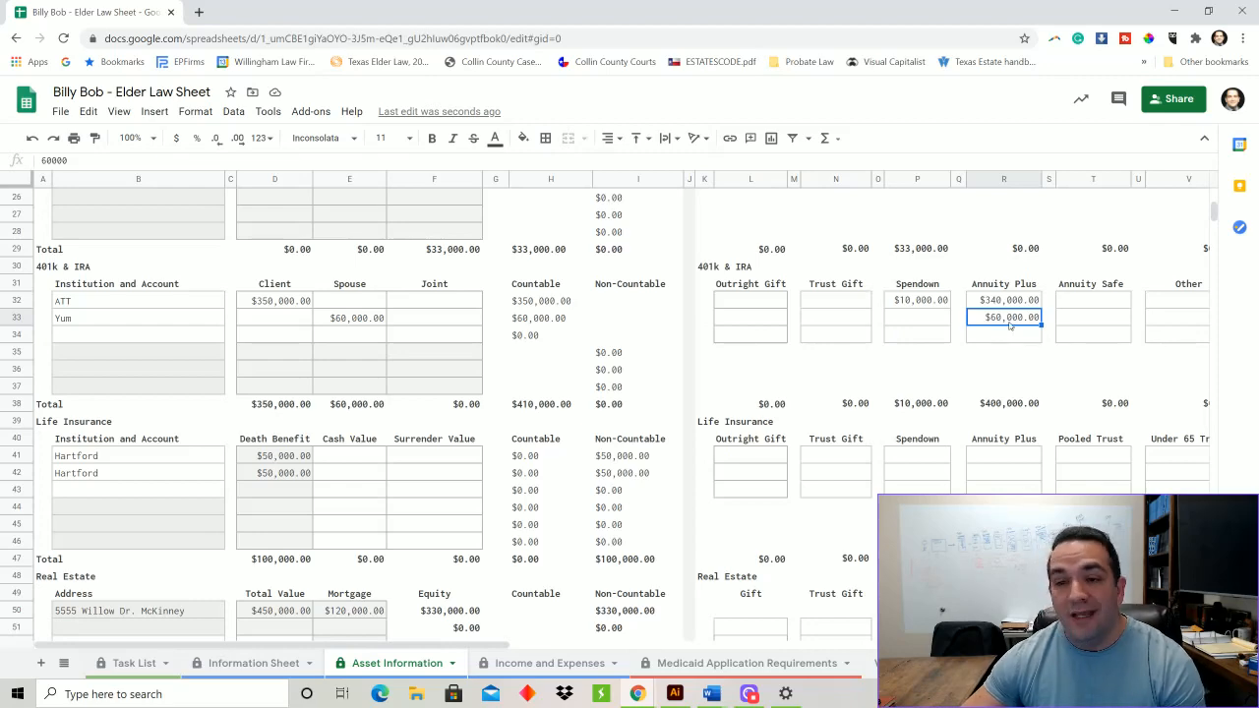
scroll(1014, 368, down, 5)
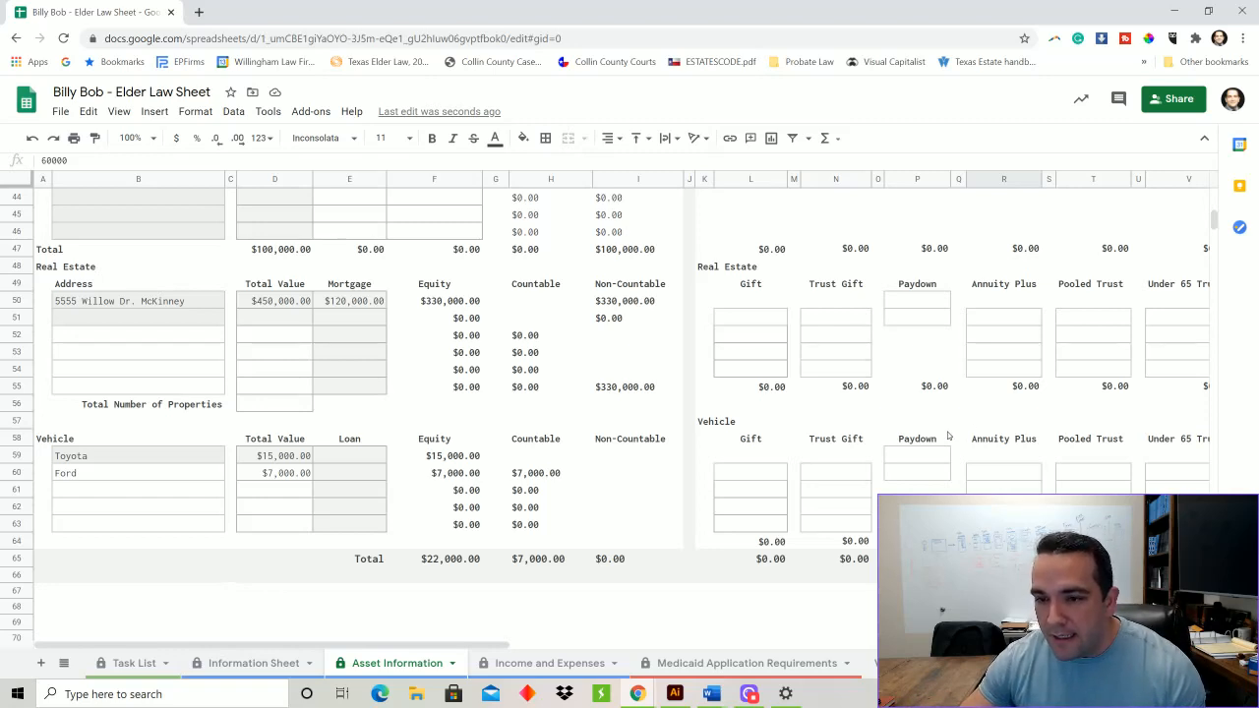
scroll(948, 435, down, 1)
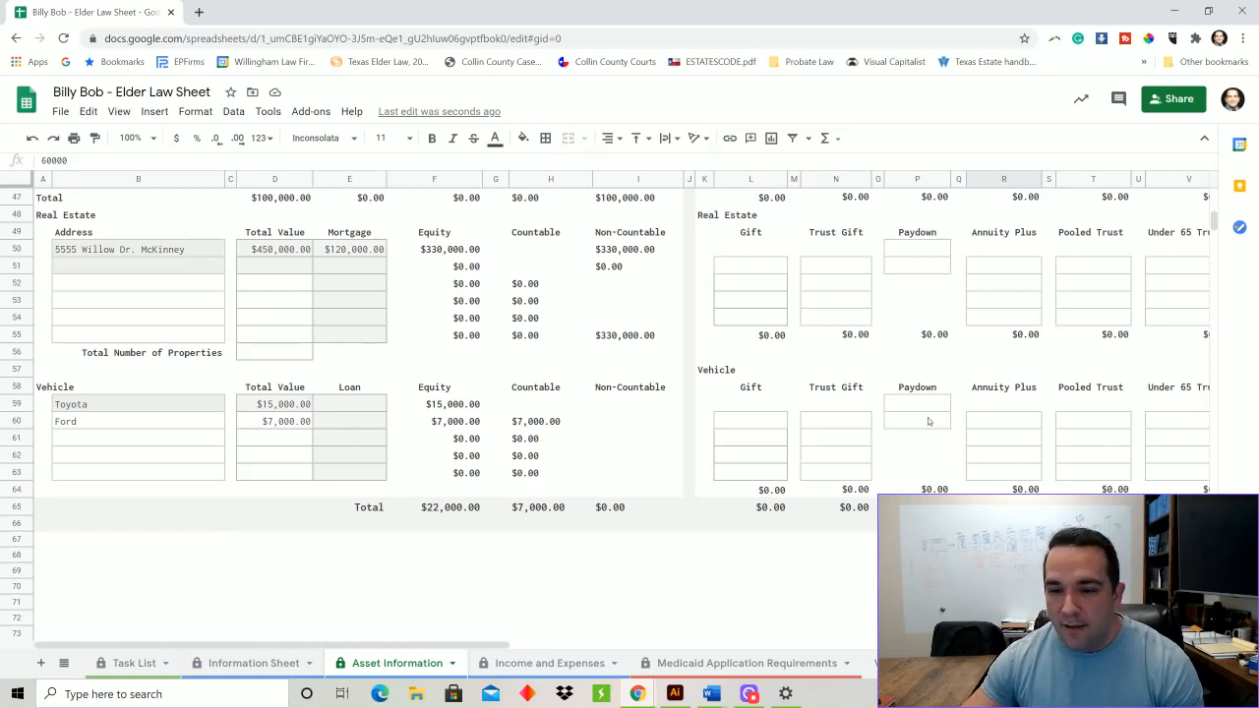
click(931, 411)
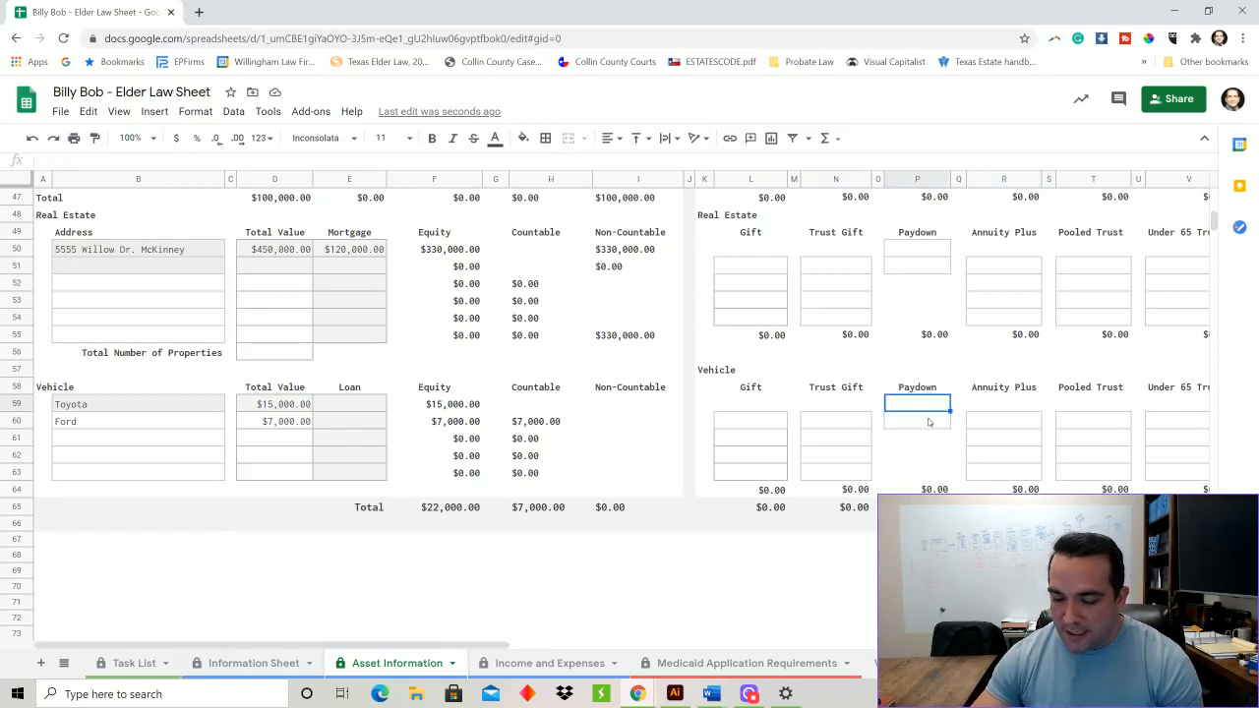
text(7000)
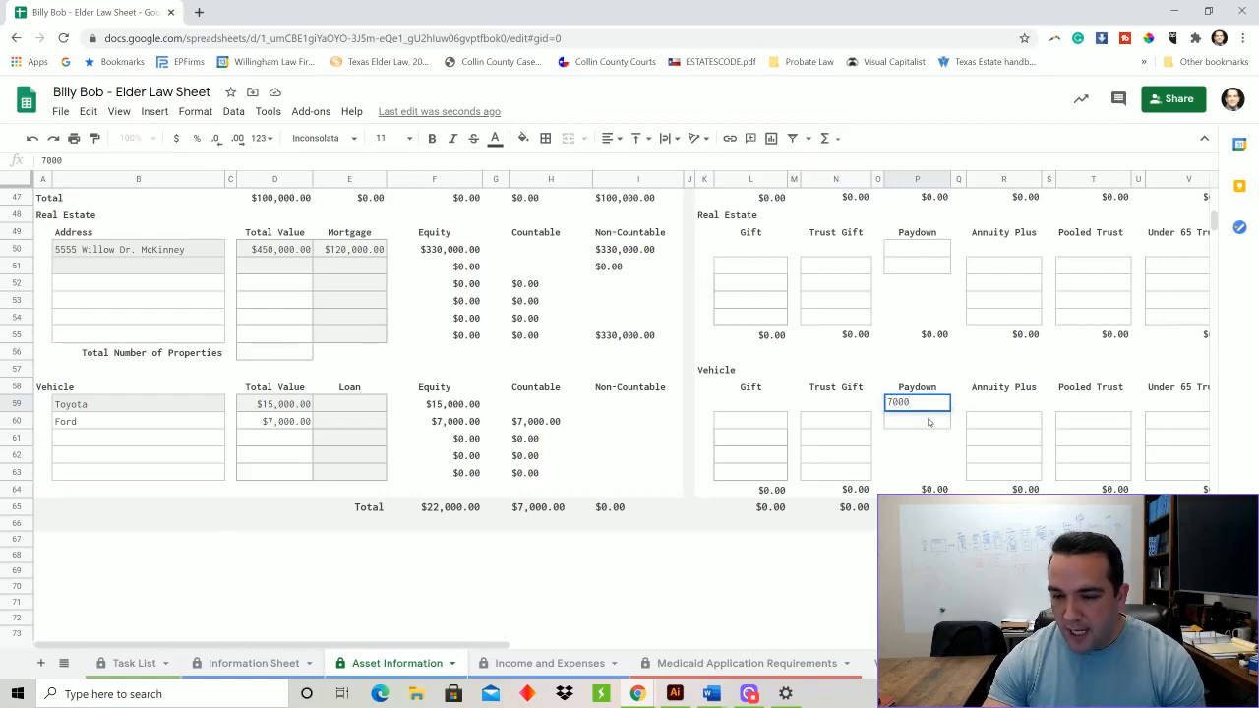
key(Return)
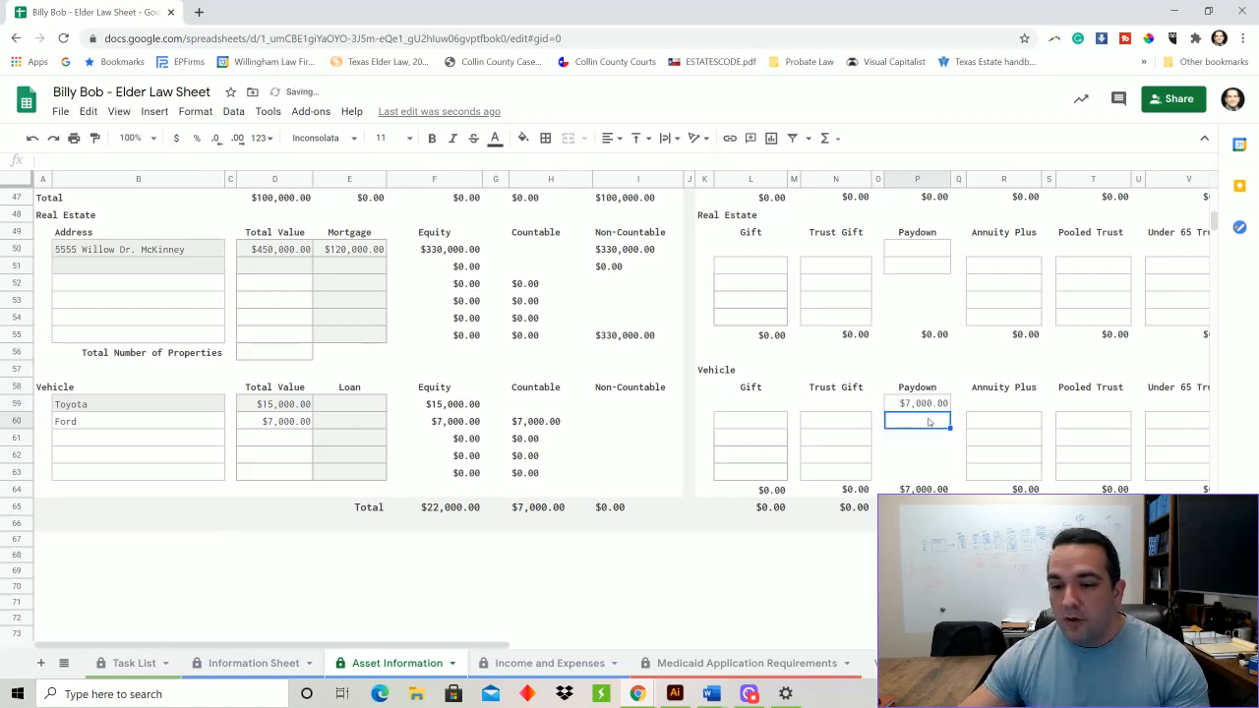
- Compare the Total Potential Loss to Long Term Care with the Total Potential Savings From Long Term Plan
scroll(929, 421, up, 15)
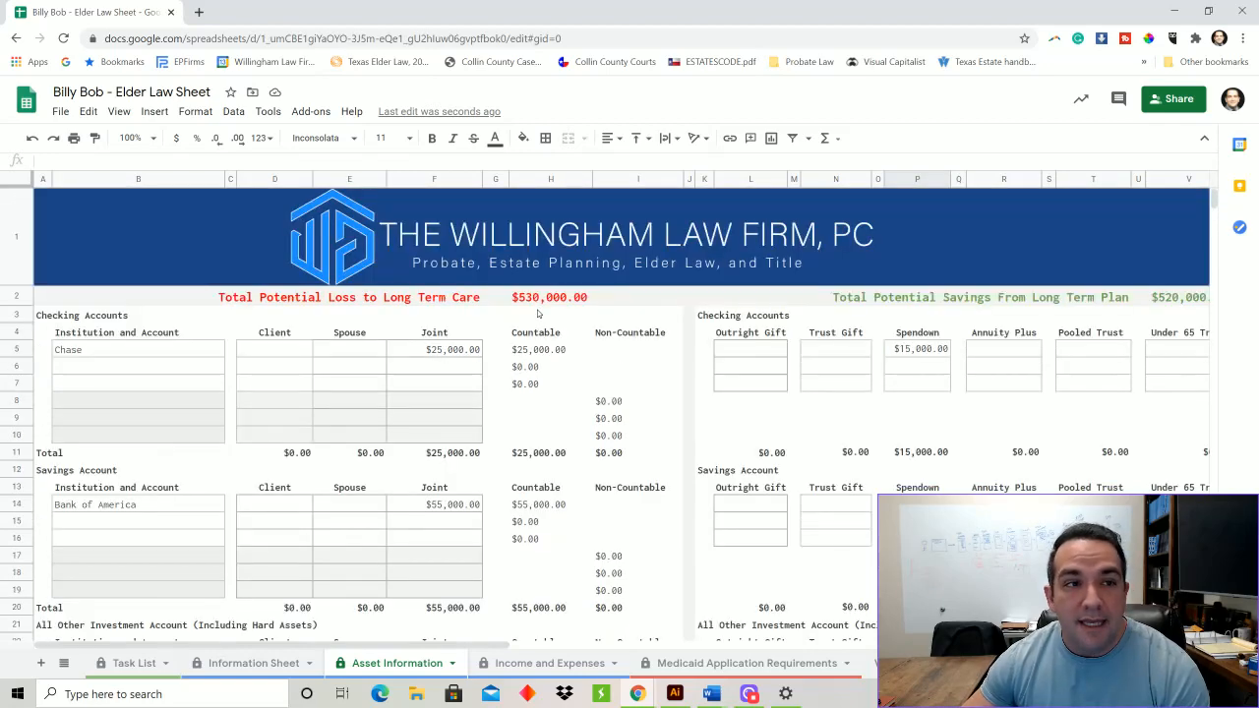
scroll(516, 325, down, 1)
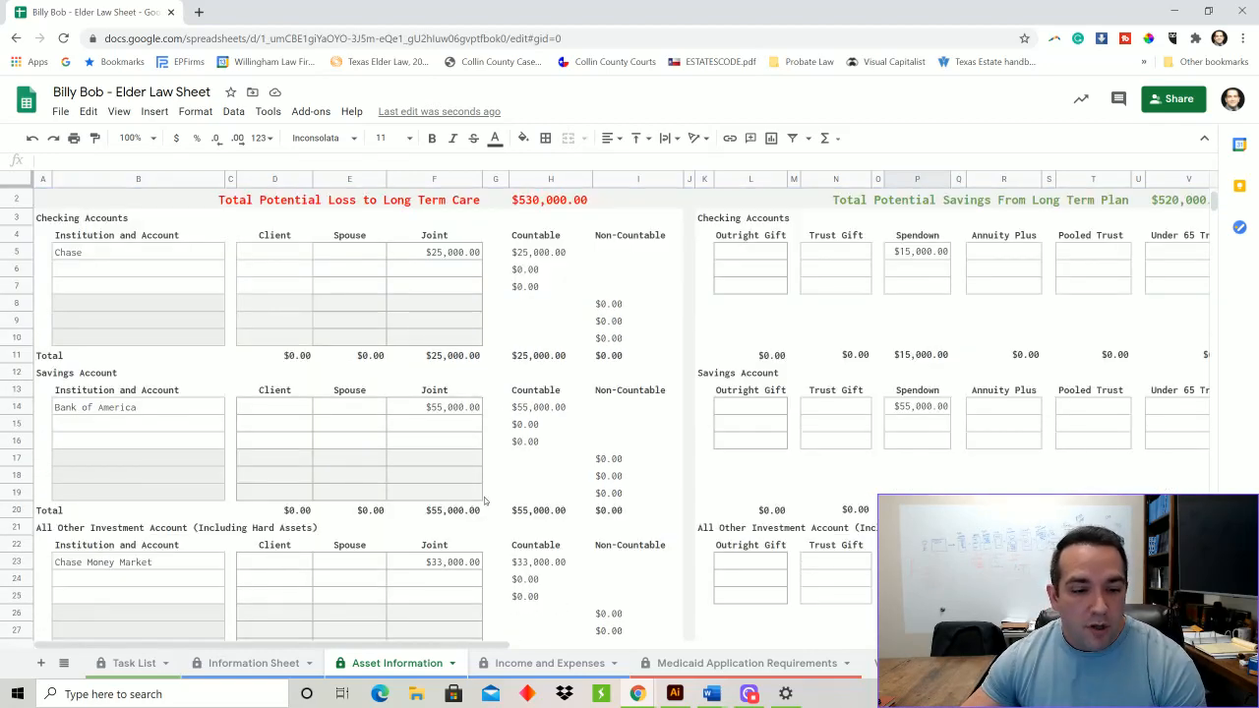
scroll(1078, 425, up, 1)
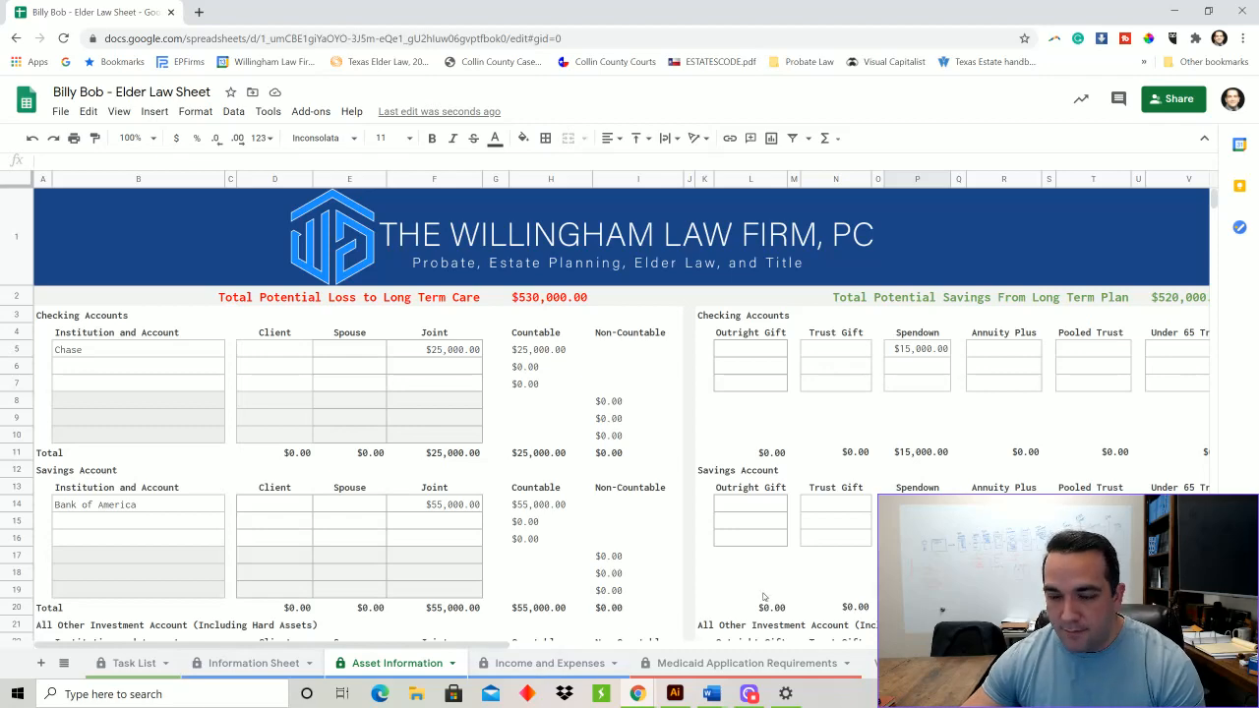
- Open the Income and Expenses sheet and select the client's Social Security income cell under Monthly Income Increase
click(543, 664)
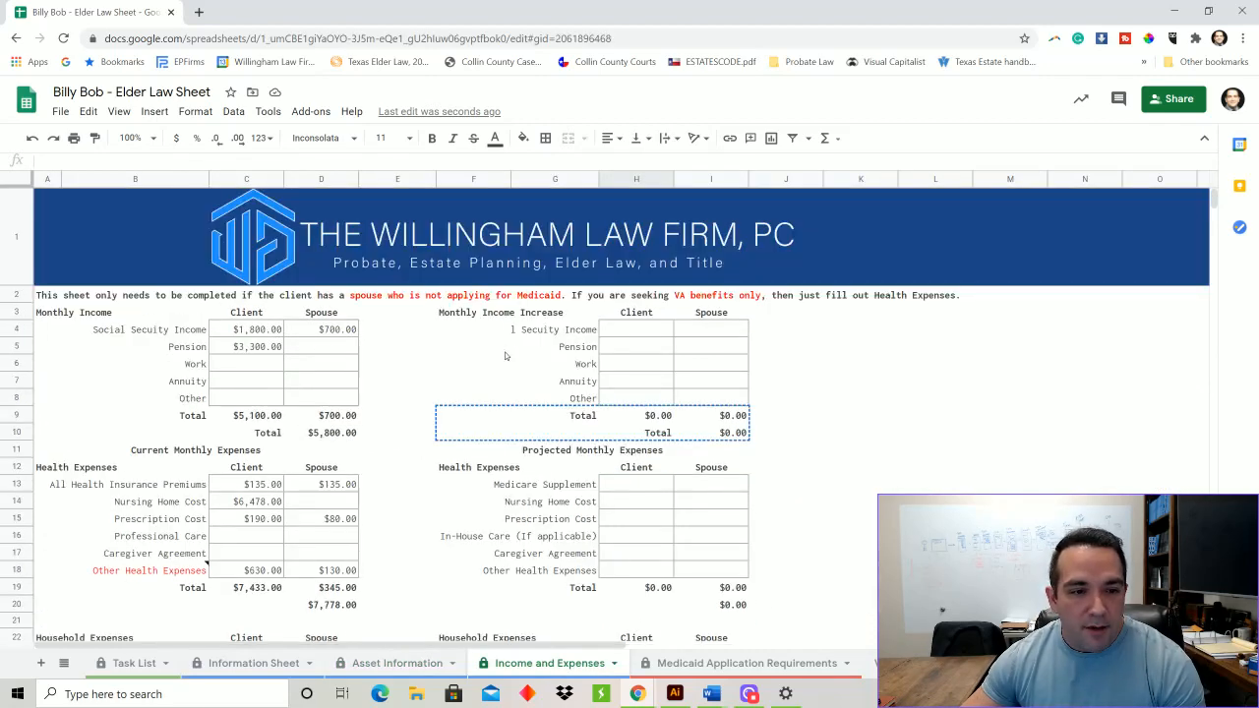
scroll(504, 359, down, 1)
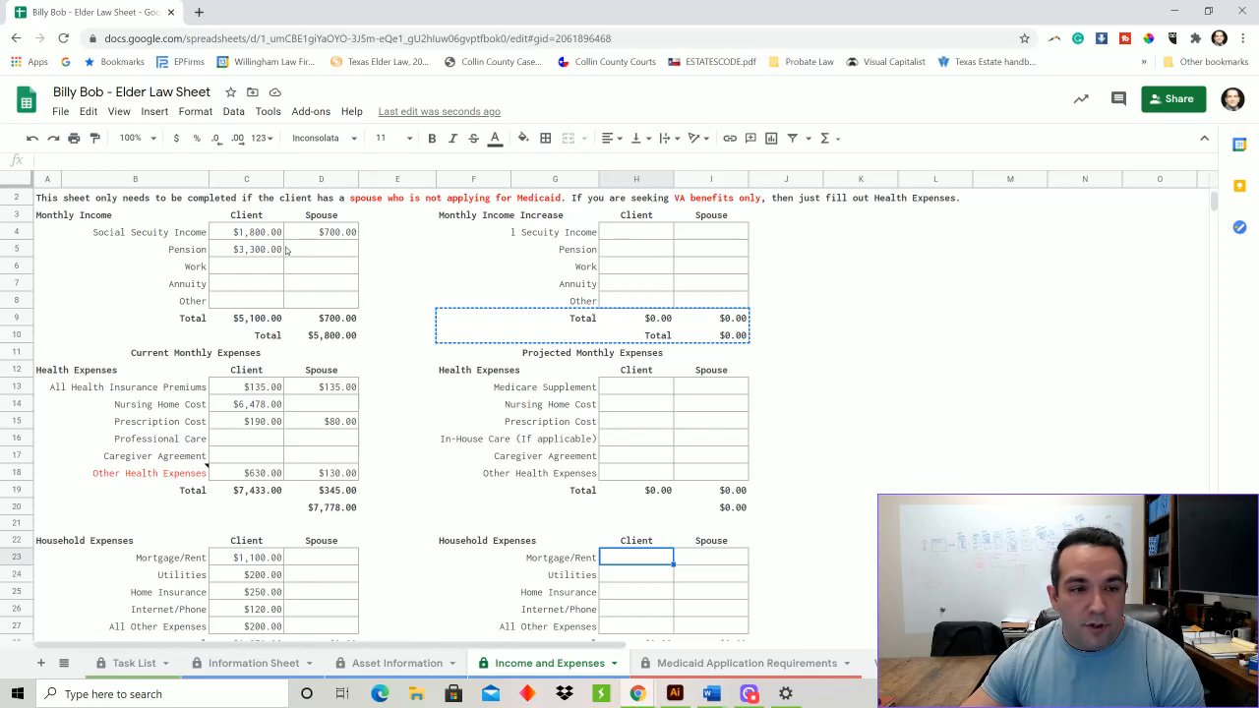
click(634, 233)
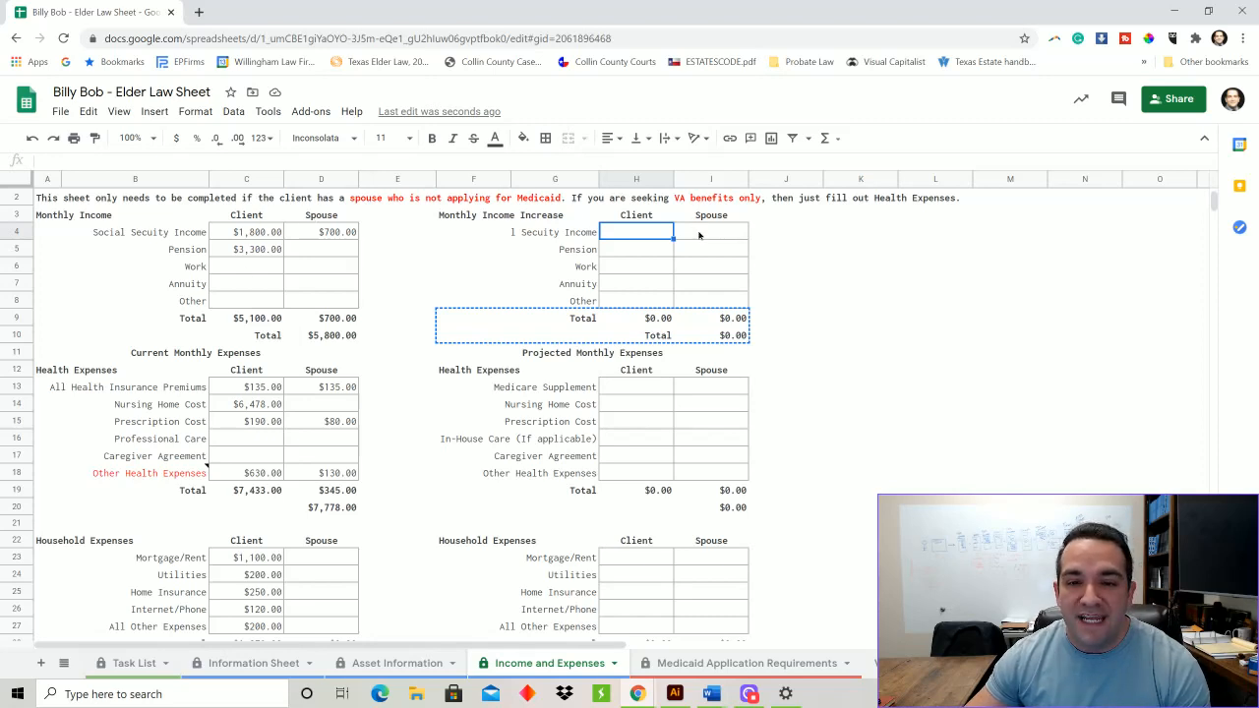
- Under Monthly Income Increase, enter Social Security income of 700 for the spouse and 1800 for the client
click(699, 233)
text(700)
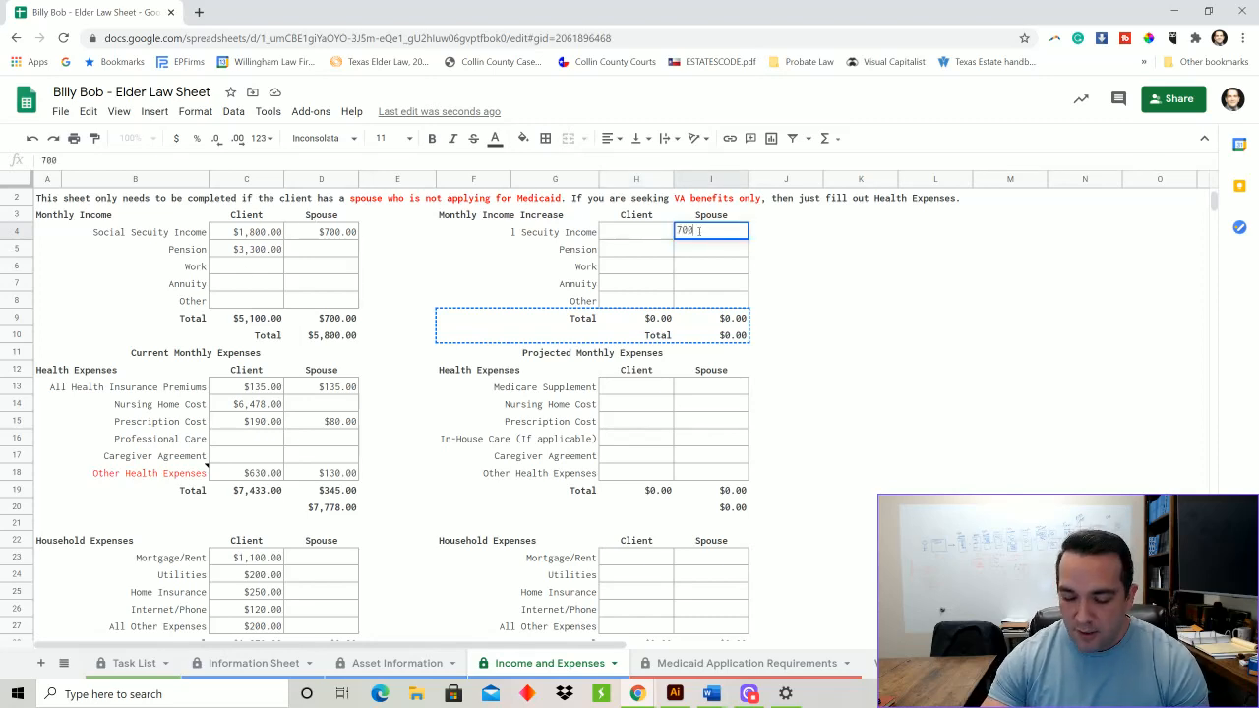
key(Return)
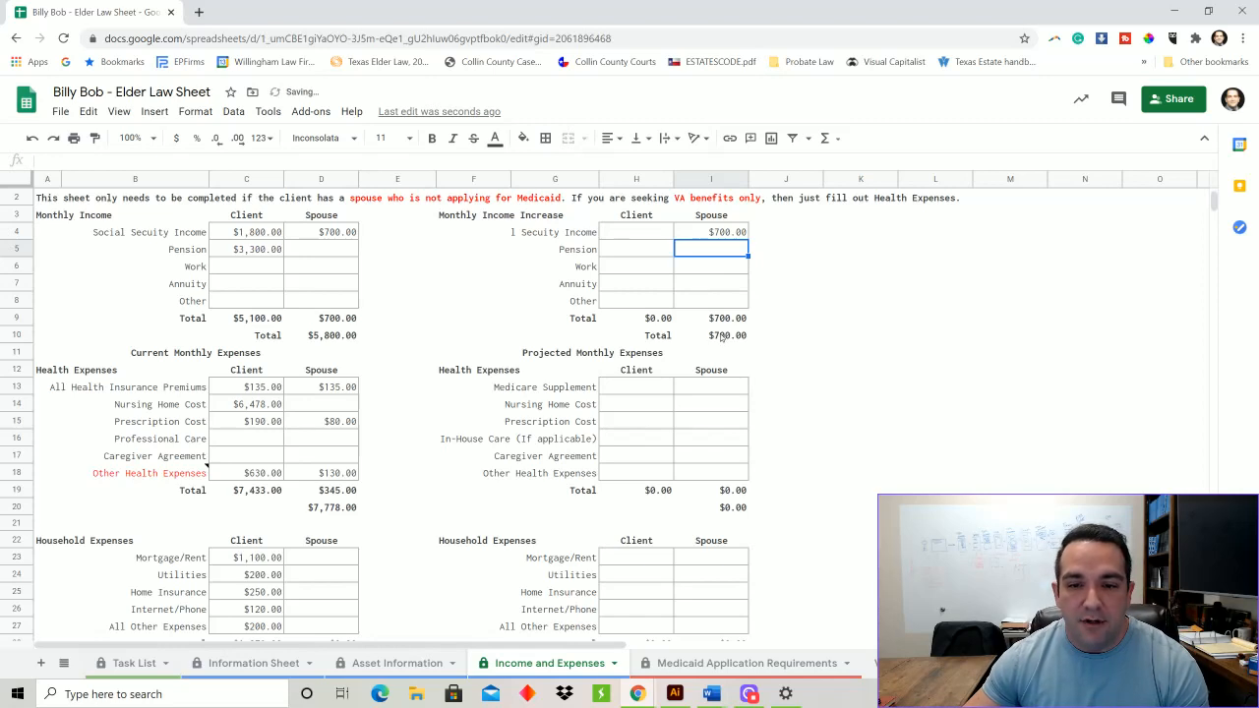
click(657, 238)
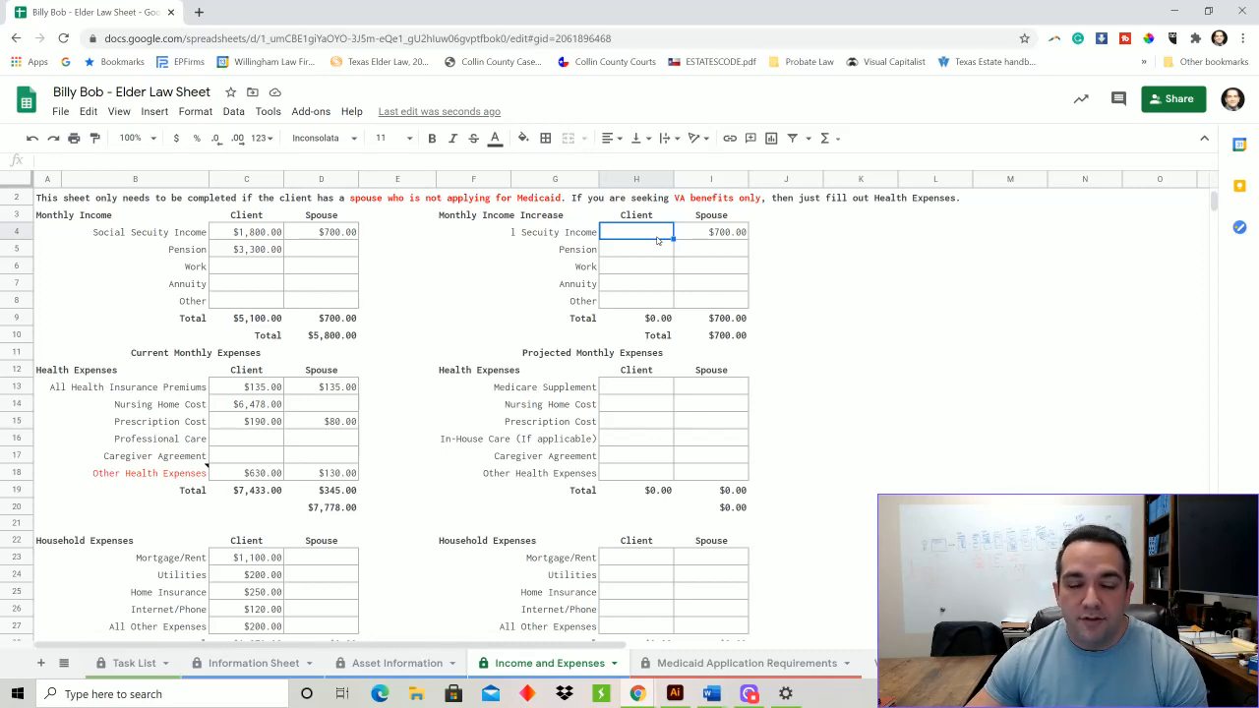
text(1800)
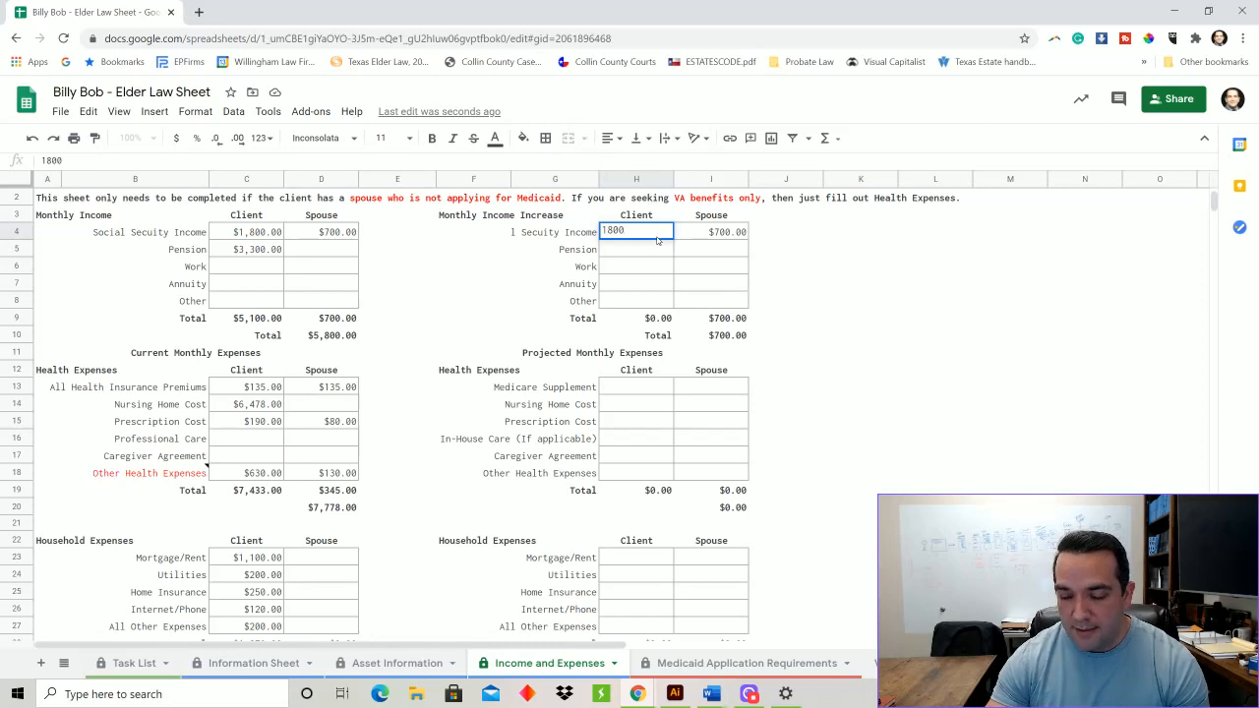
key(Return)
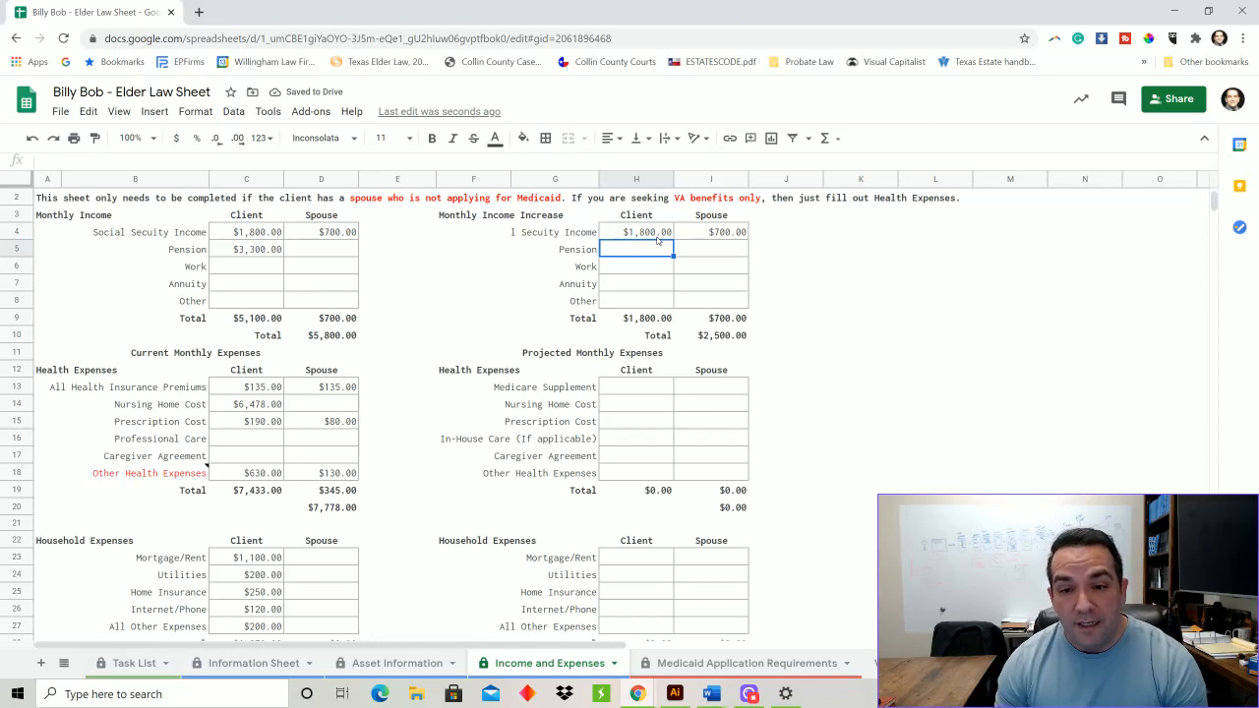
- Set the client's Pension under Monthly Income Increase to 723 and check the combined income total against the current one
text(700)
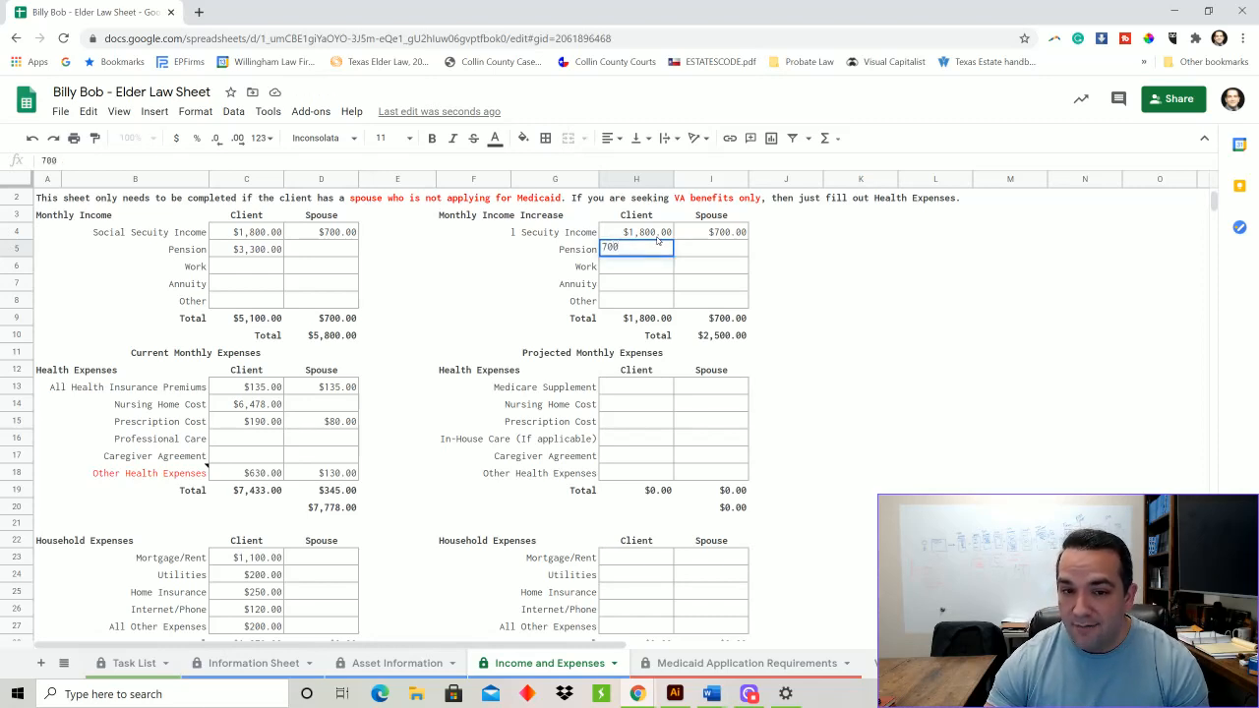
key(Return)
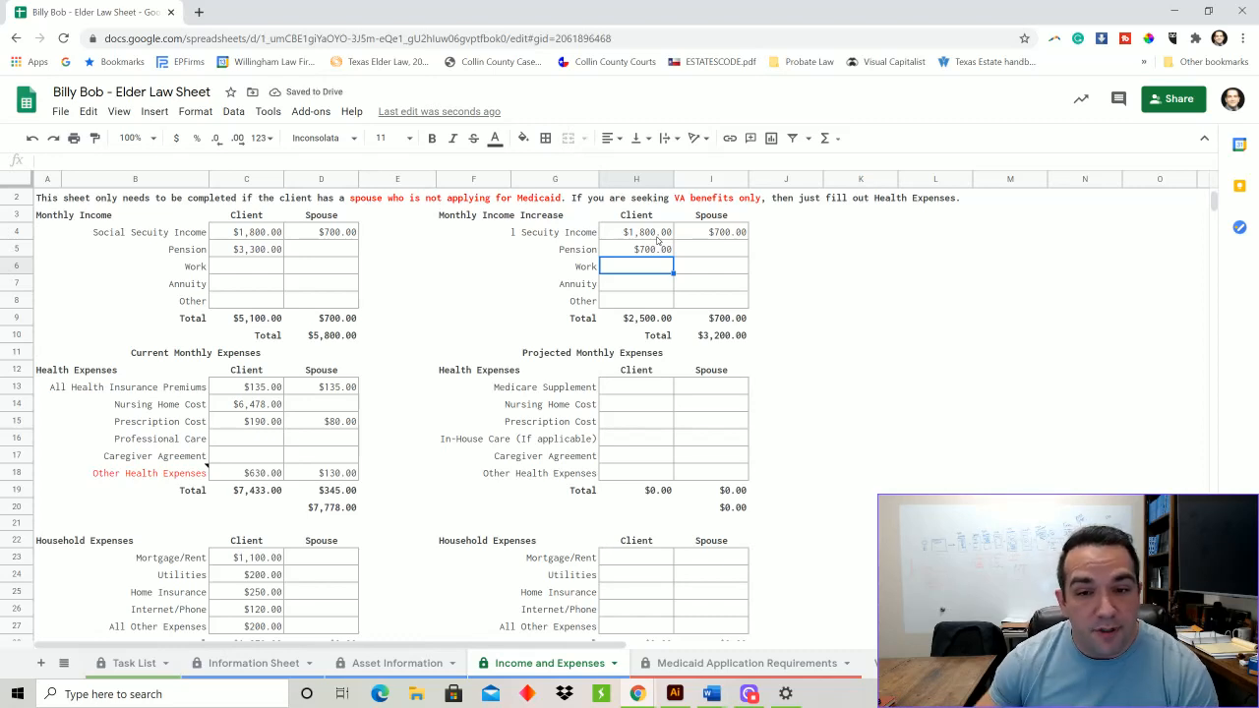
click(631, 252)
text(7)
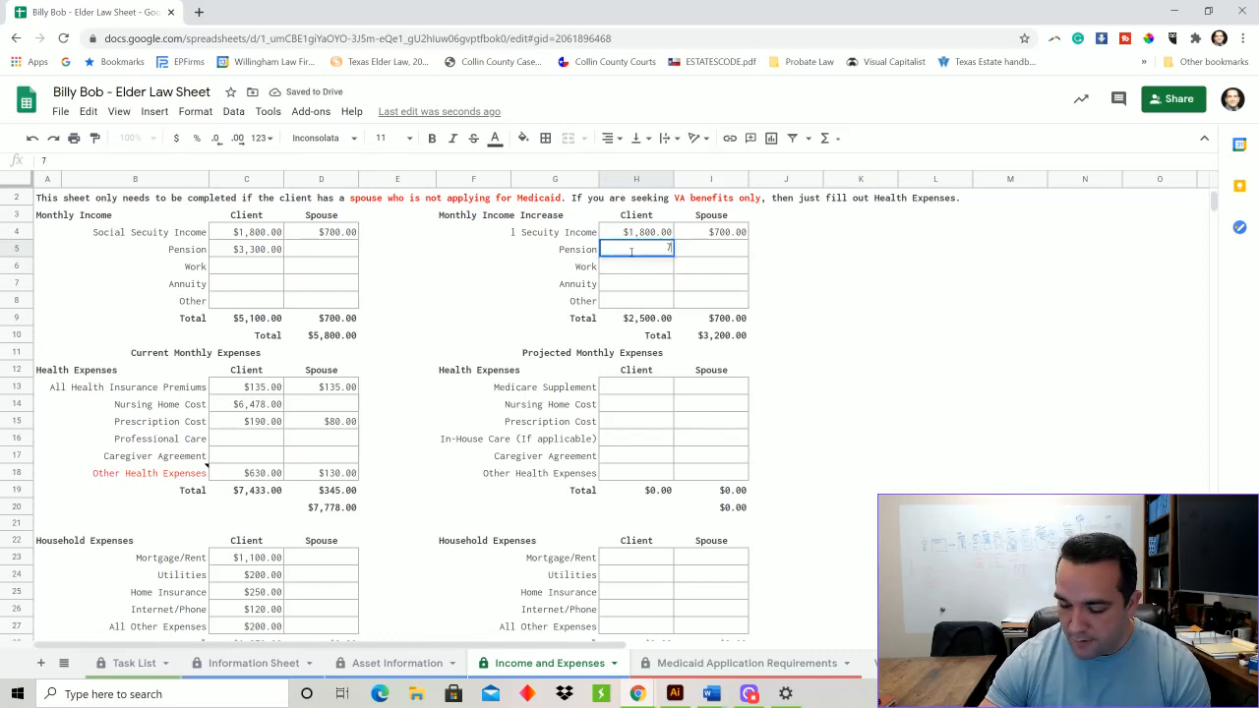
text(23)
key(Return)
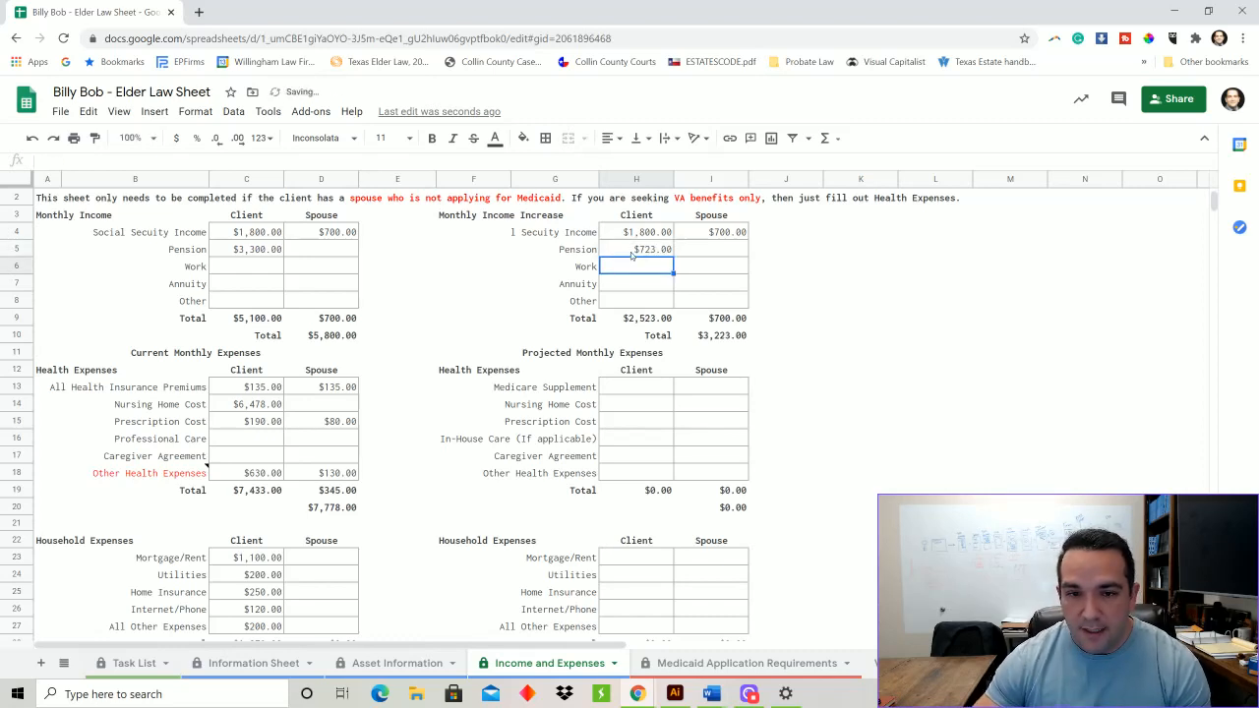
click(722, 336)
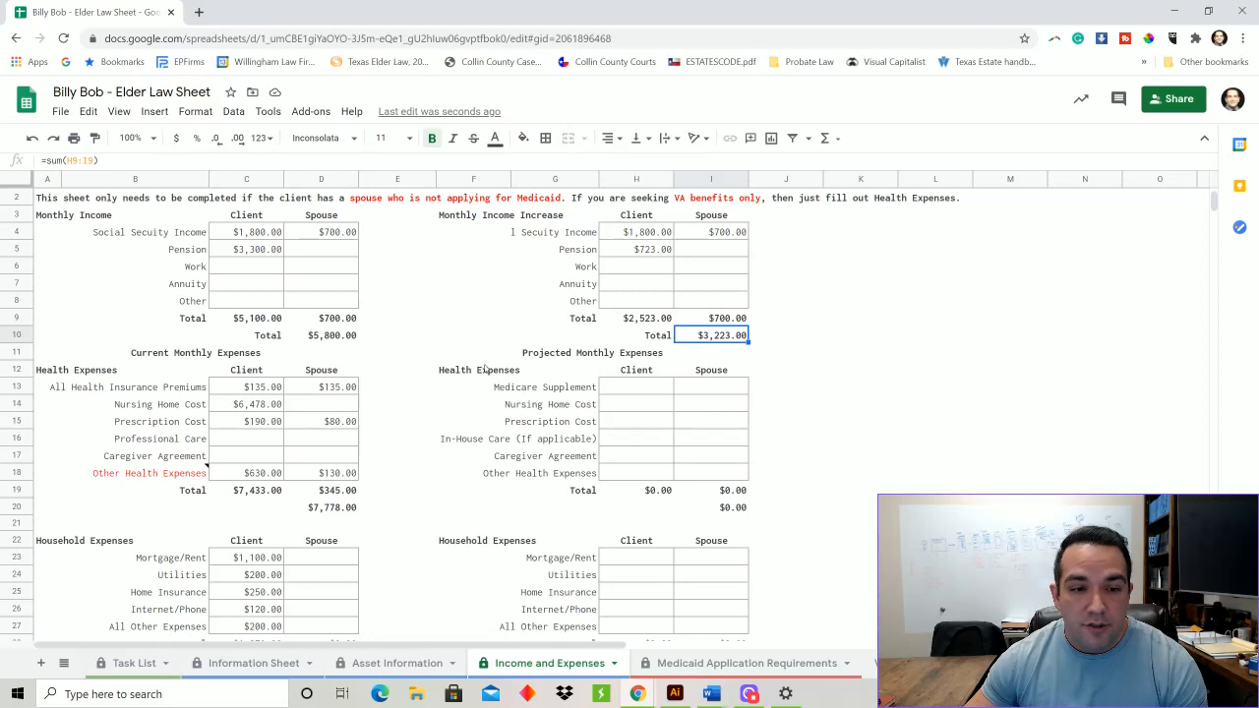
scroll(320, 337, down, 1)
scroll(321, 338, up, 1)
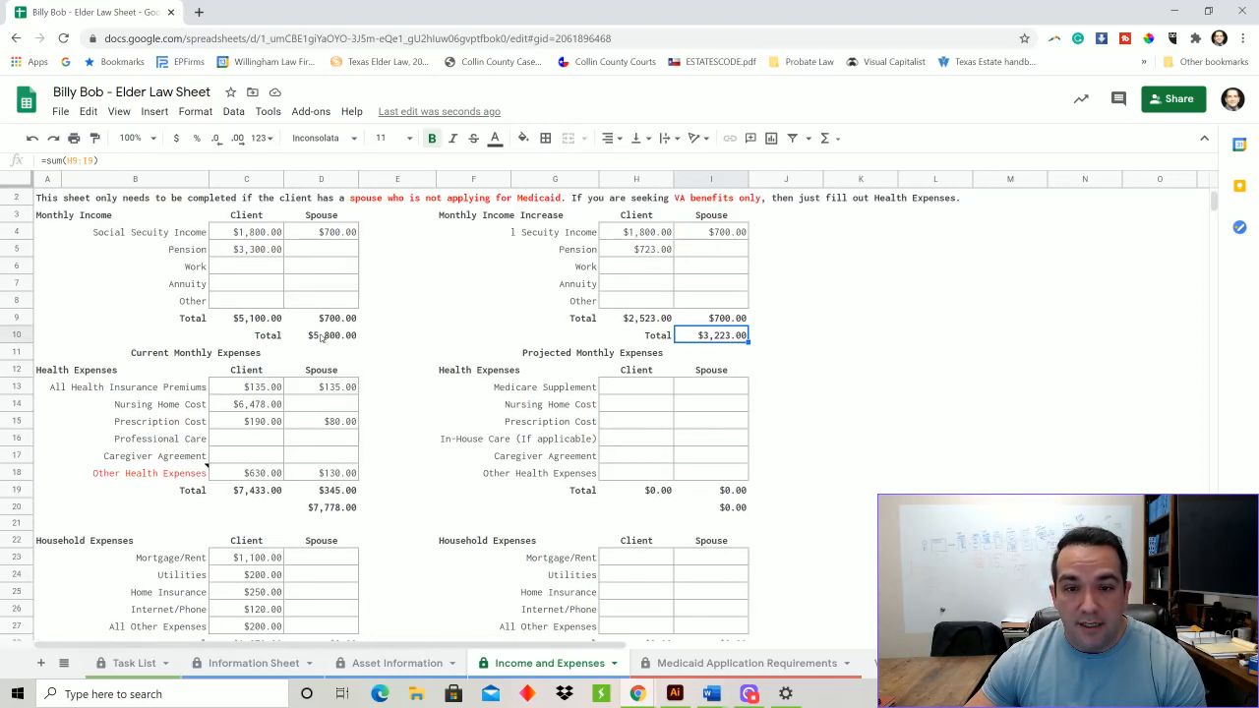
- Enter 135 as the spouse's Medicare Supplement in the projected Health Expenses
scroll(320, 338, down, 1)
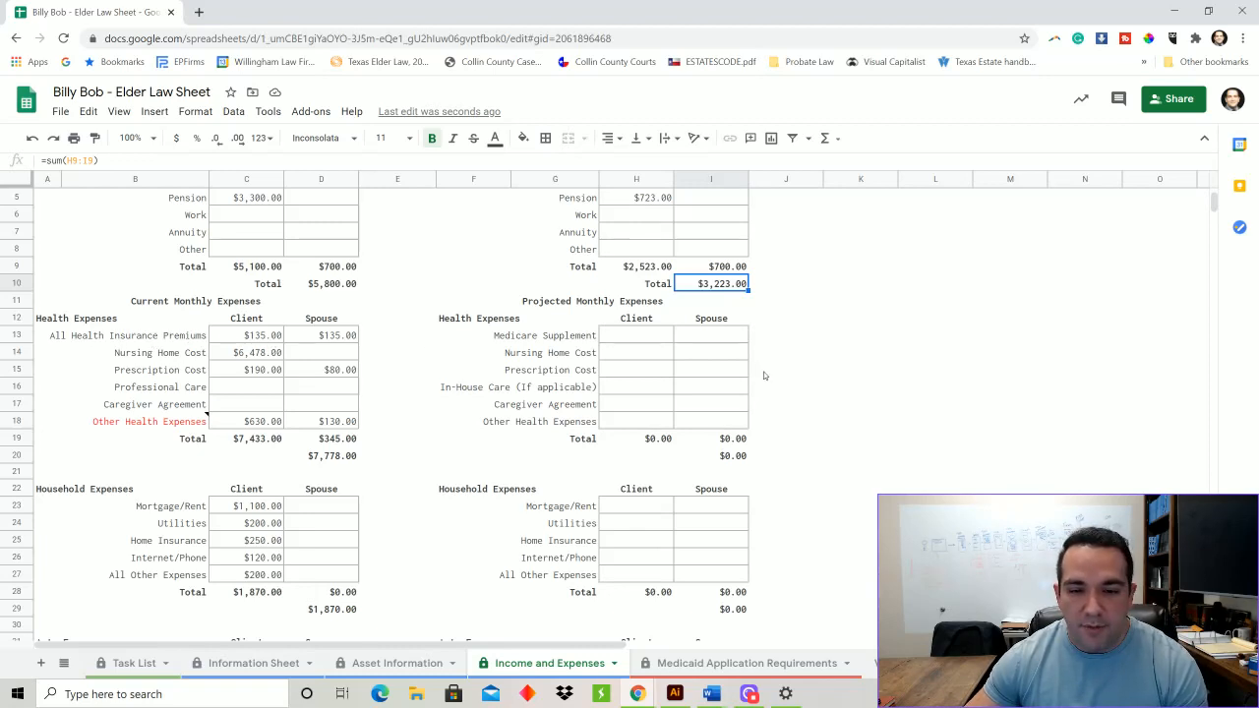
click(711, 335)
text(135)
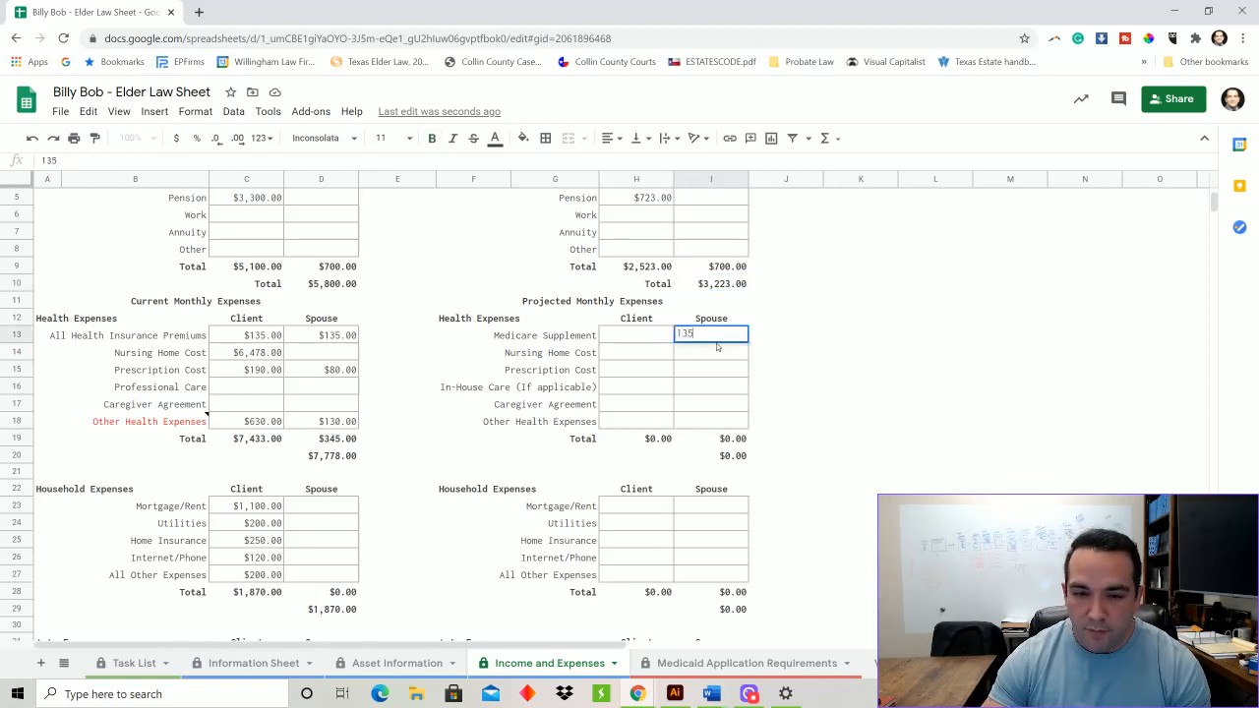
key(Return)
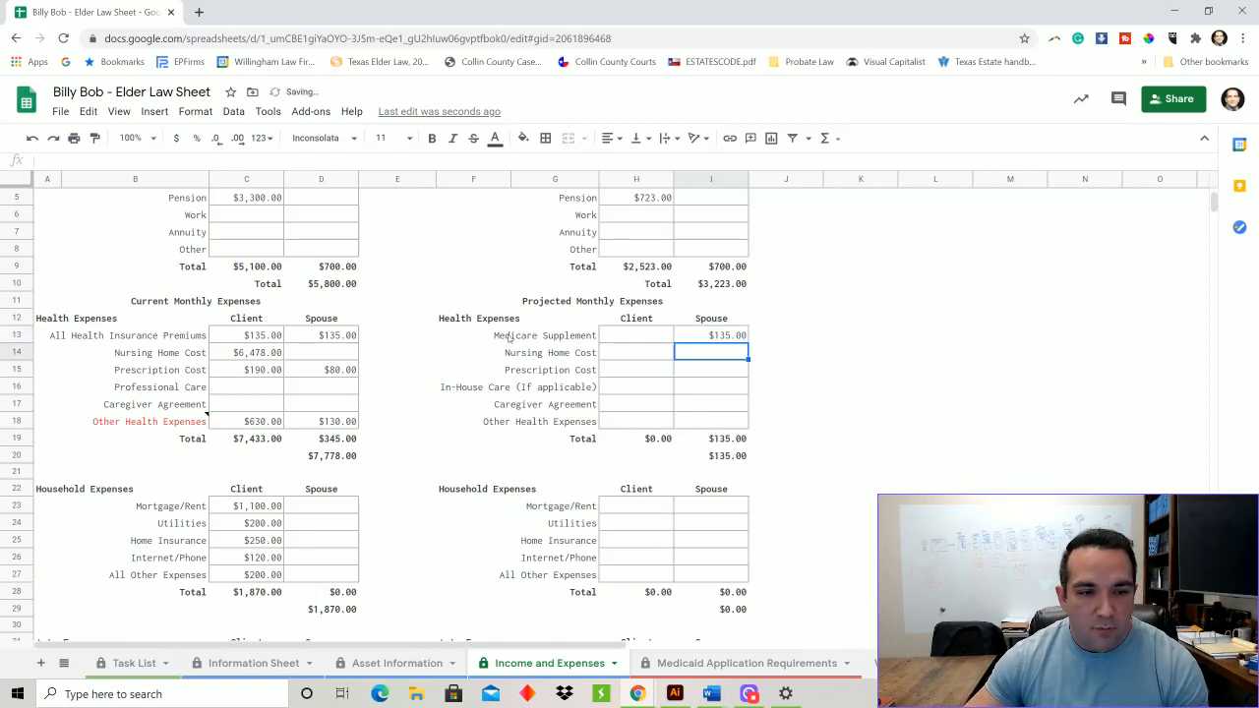
- Review the client's current health costs, and enter the spouse's projected Prescription Cost of 80 and Other Health Expenses of 130
click(249, 356)
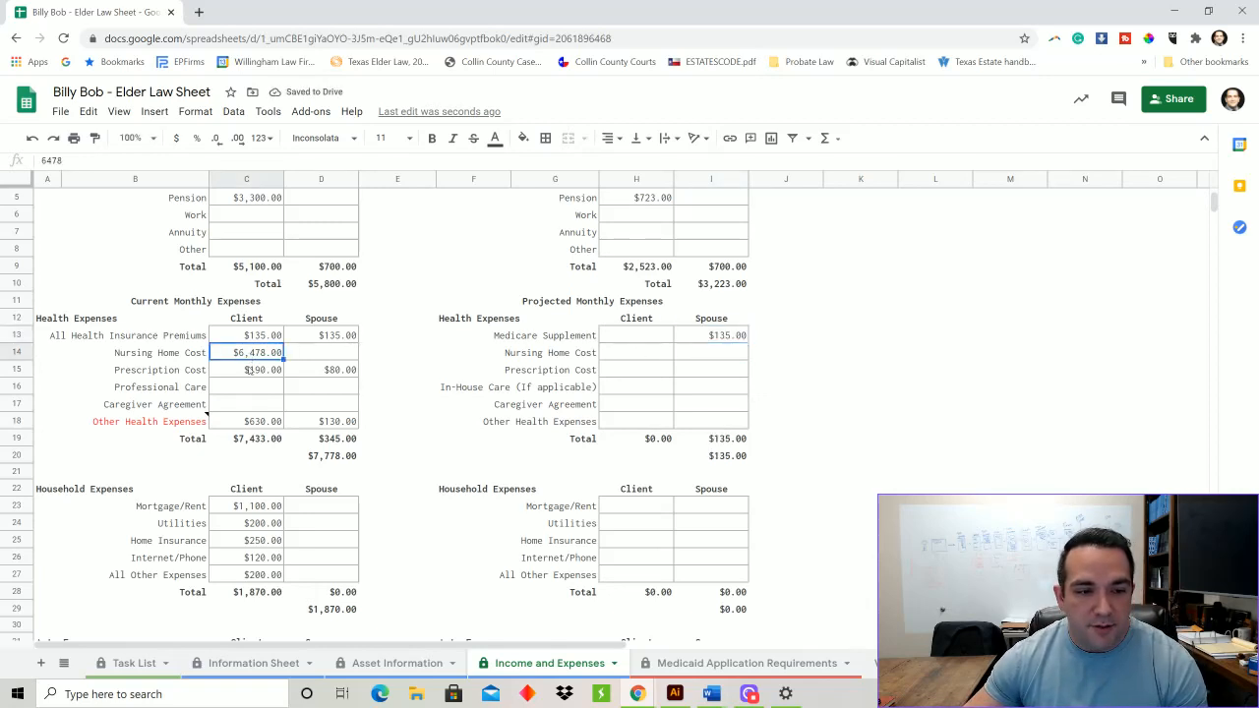
click(252, 375)
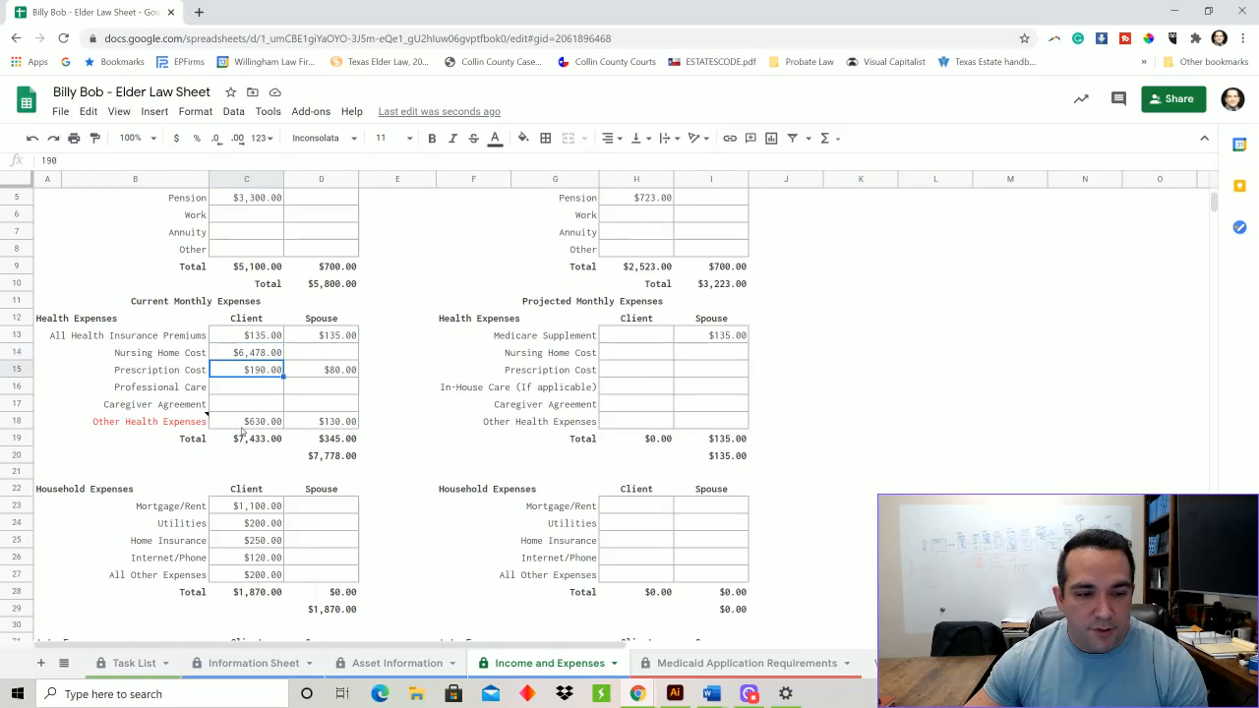
click(243, 424)
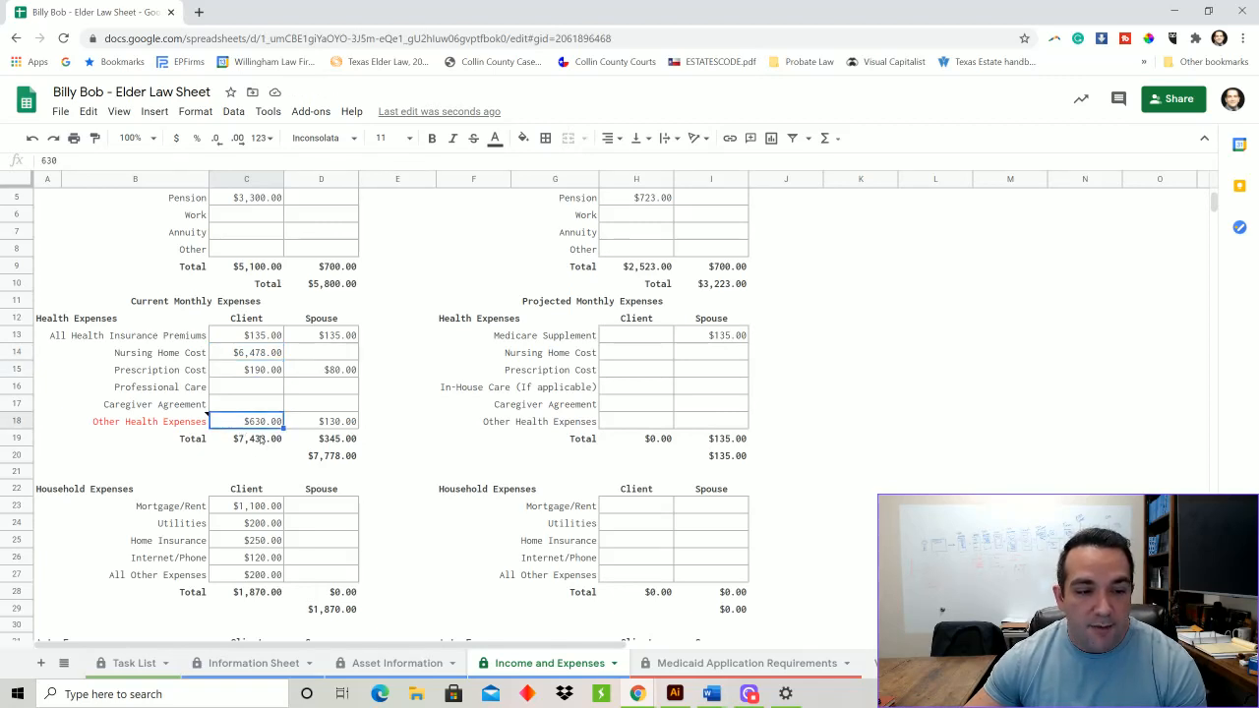
click(733, 374)
text(80)
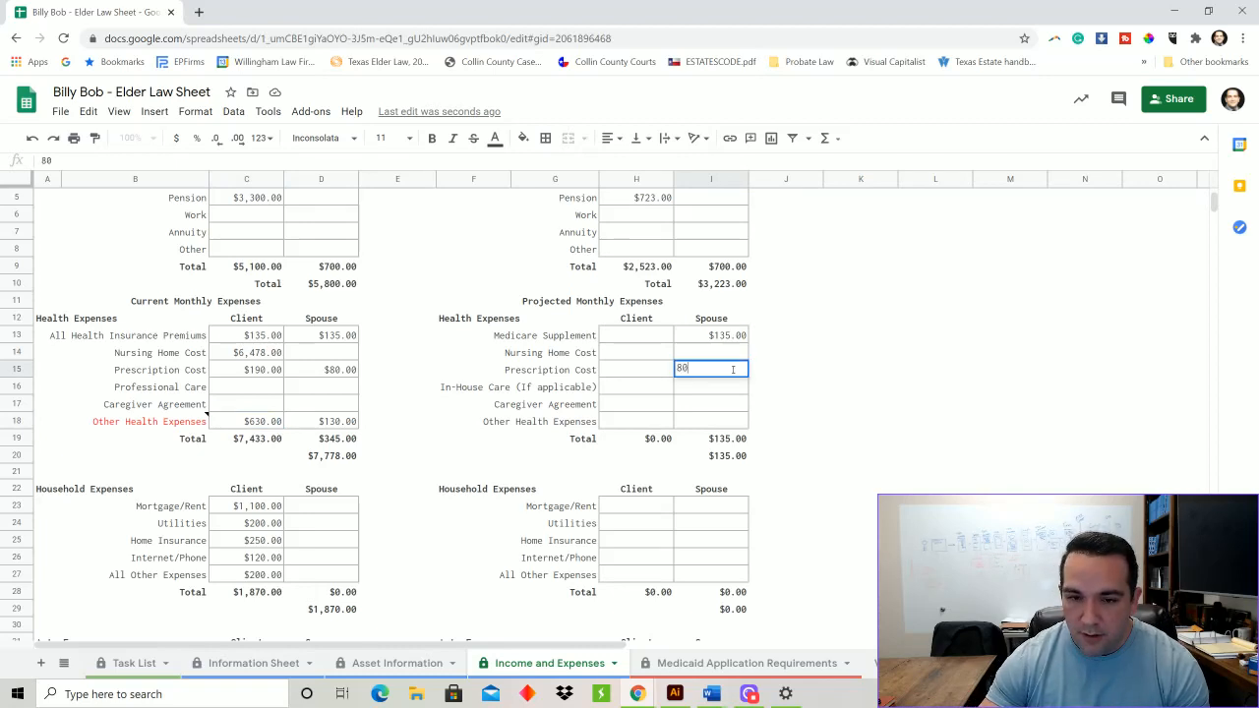
key(Return)
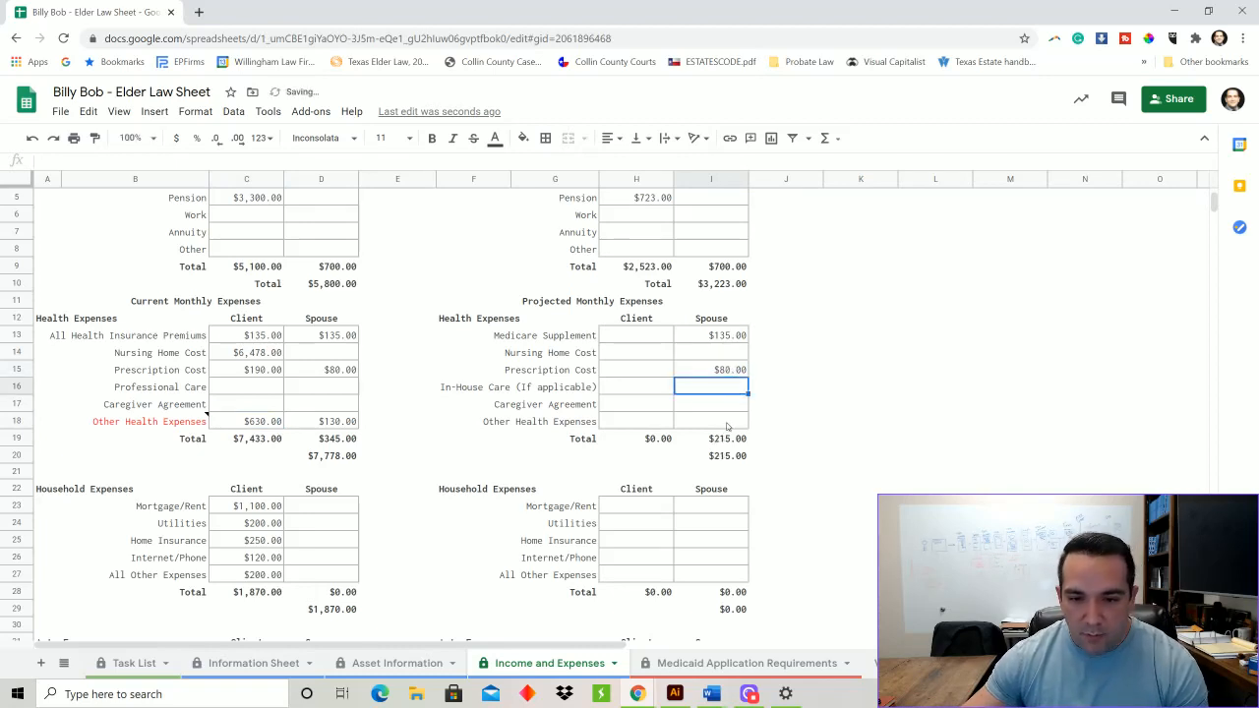
click(728, 424)
text(130)
key(Return)
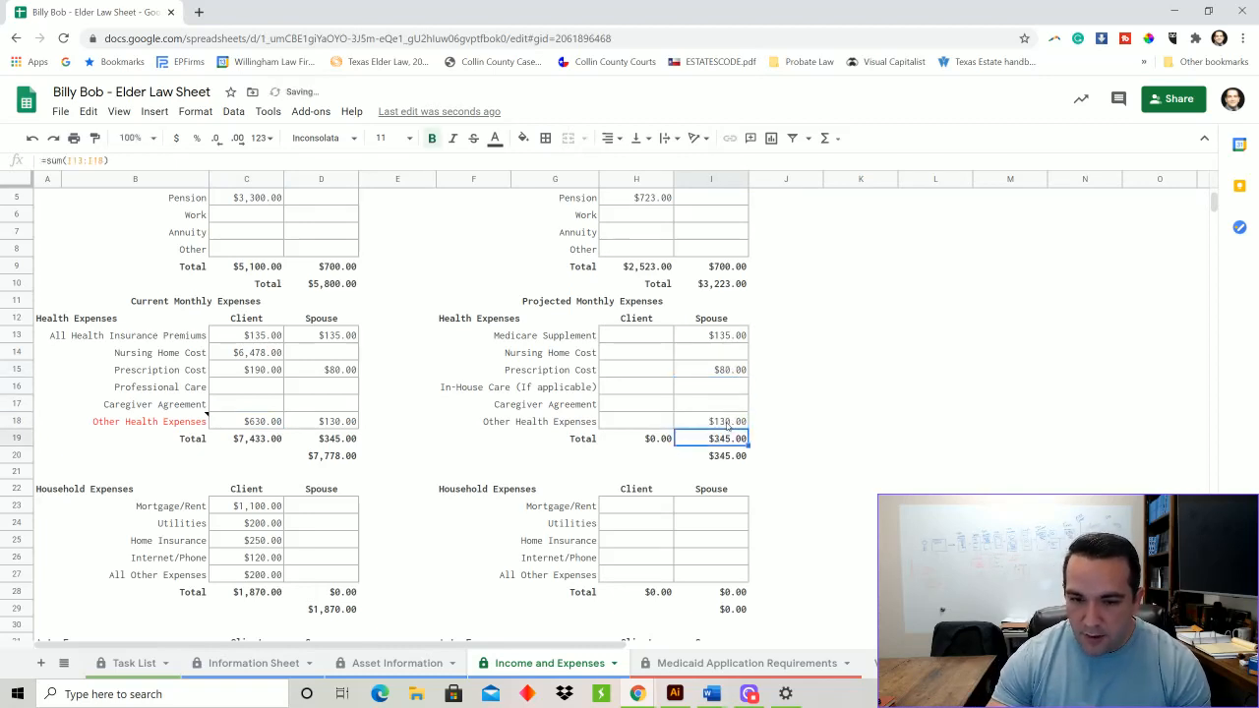
- In the projected Household Expenses, enter 200 for the spouse's Utilities and 250 for Home Insurance
scroll(639, 394, down, 4)
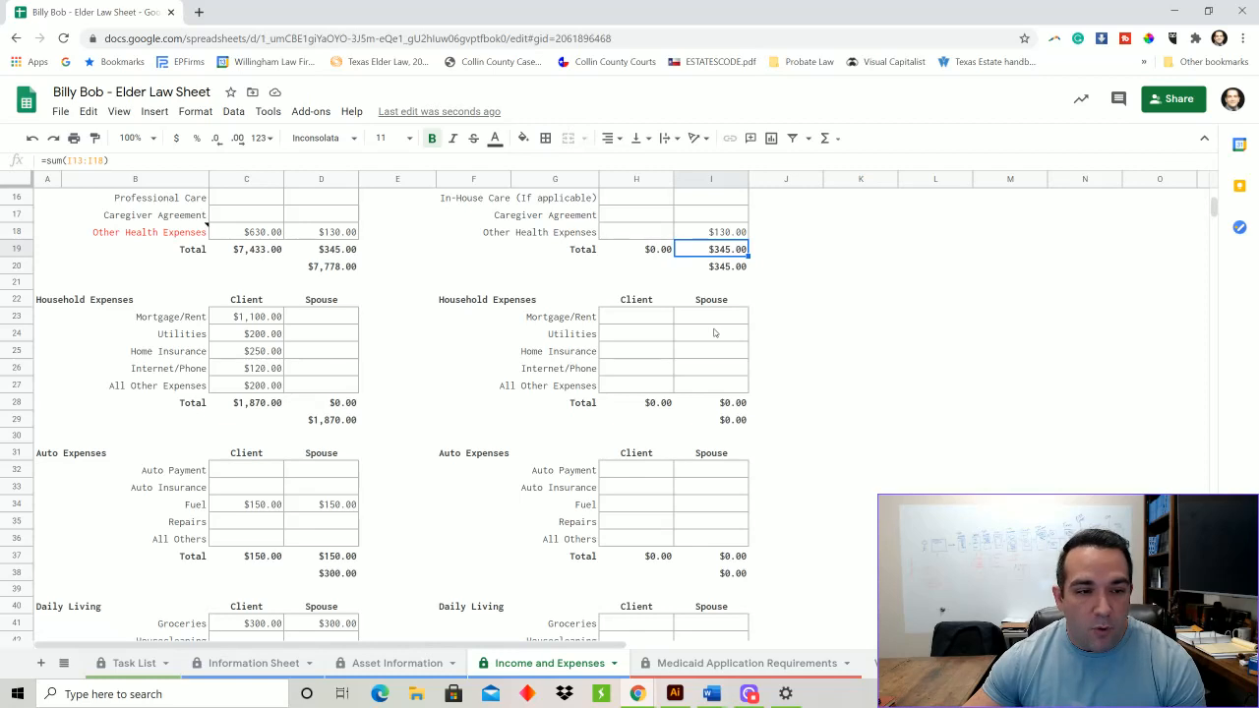
click(715, 334)
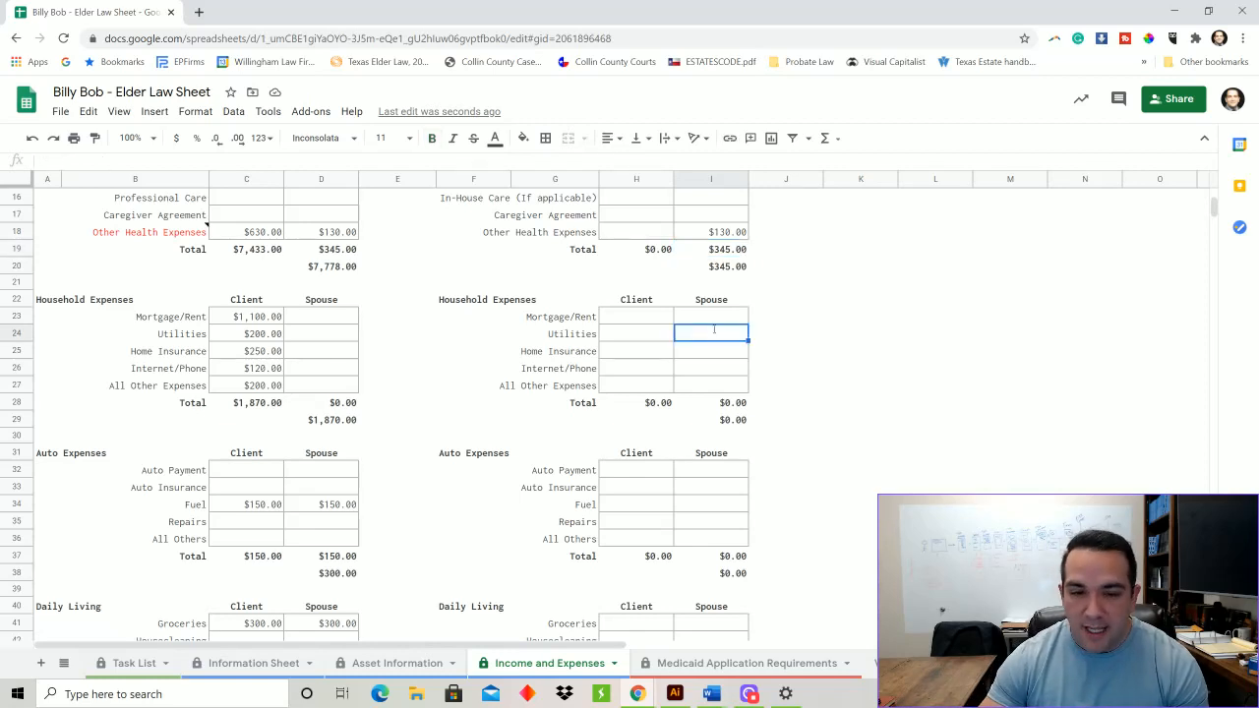
text(200)
key(Return)
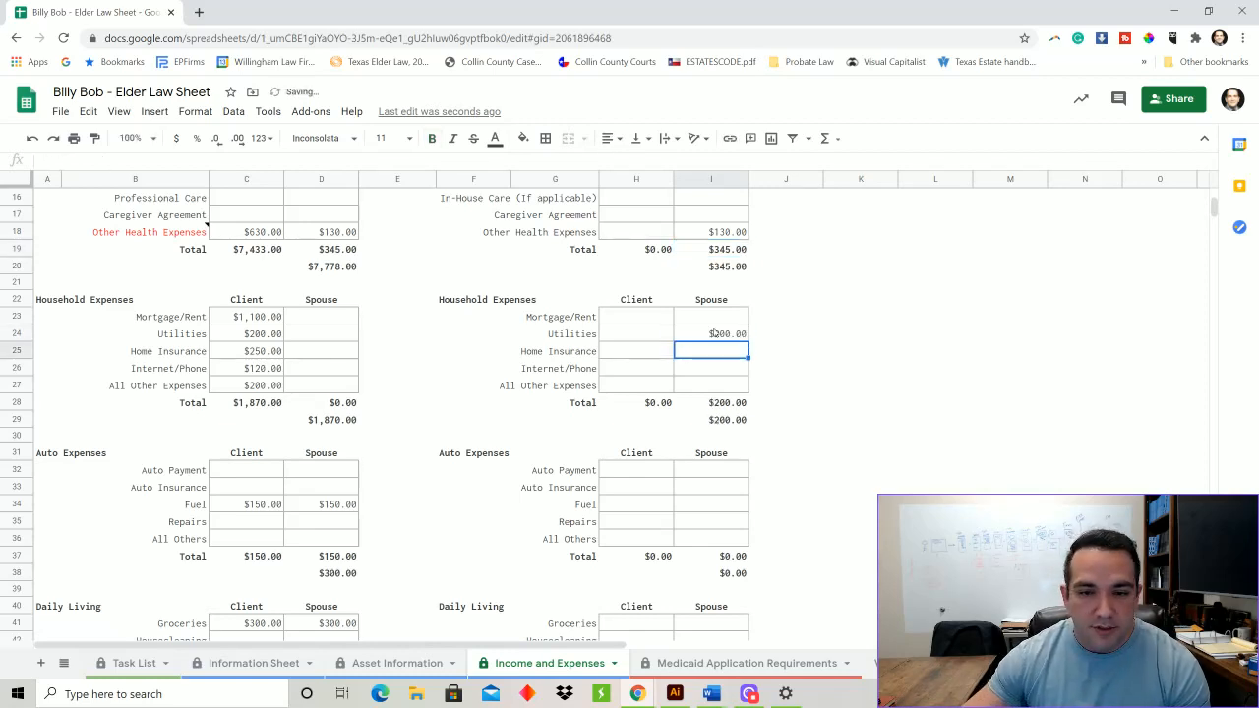
text(2)
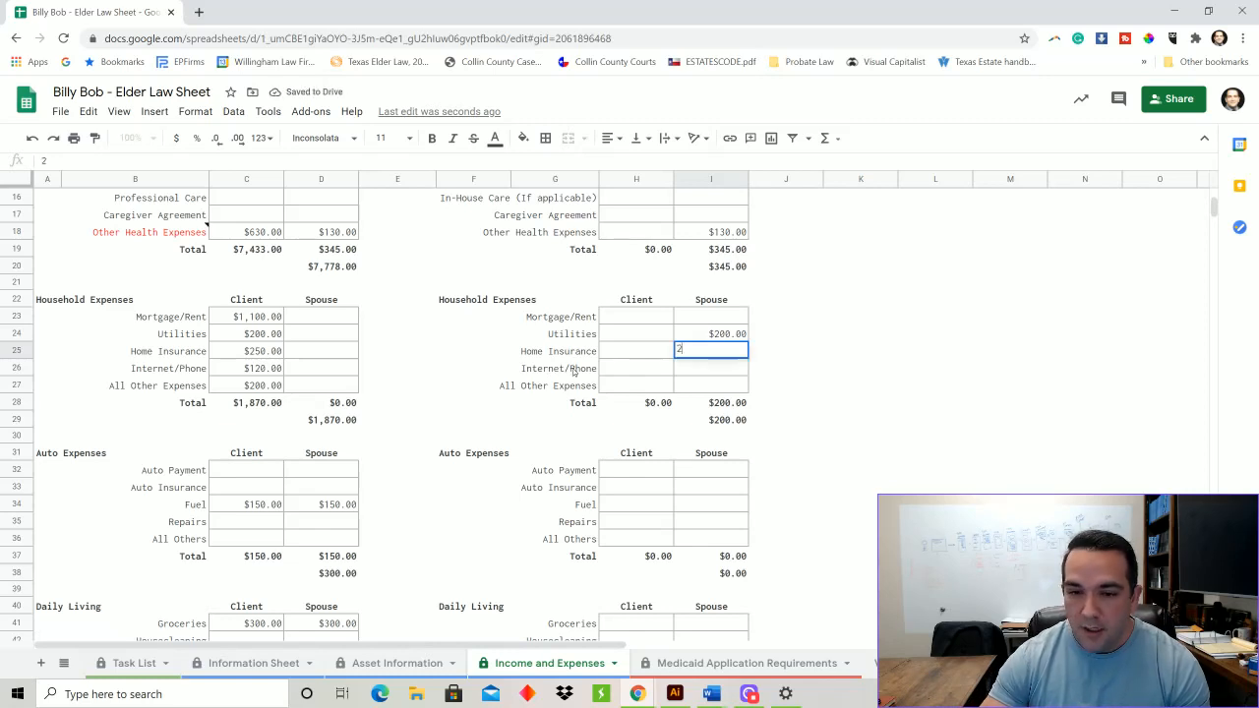
text(50)
key(Return)
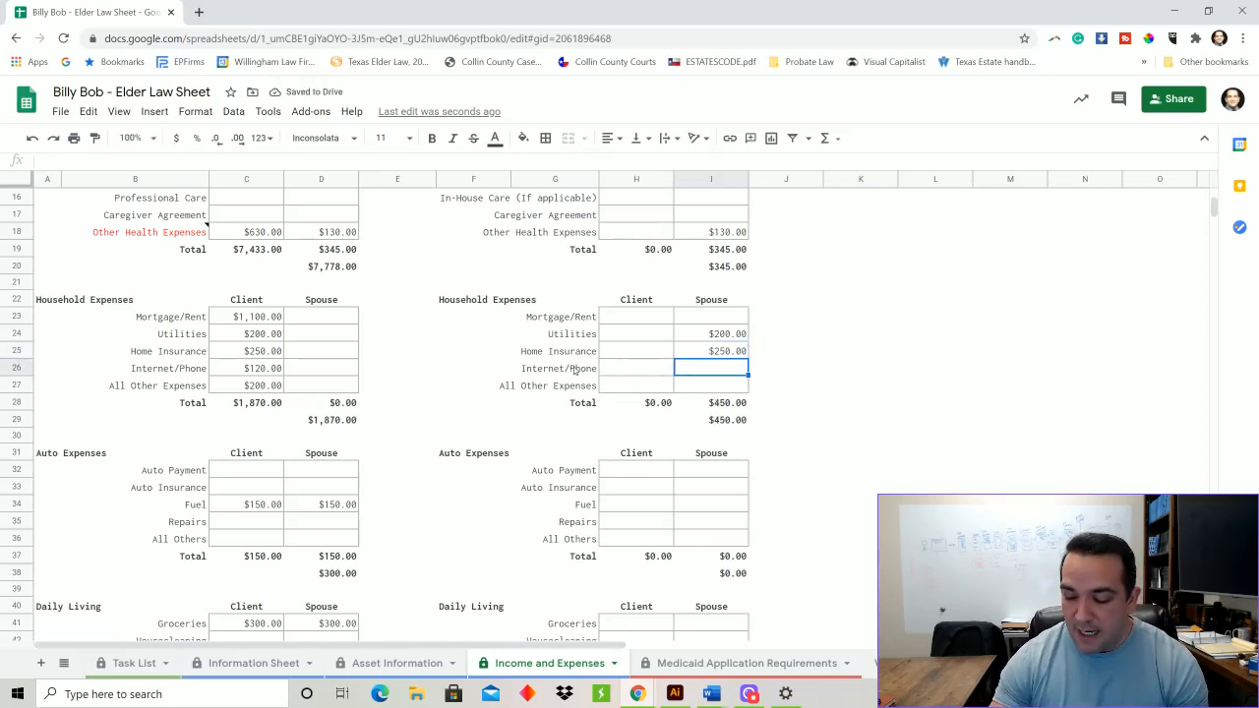
- Enter 60 for the spouse's projected Internet/Phone and 100 for All Other Expenses under Household Expenses
text(120)
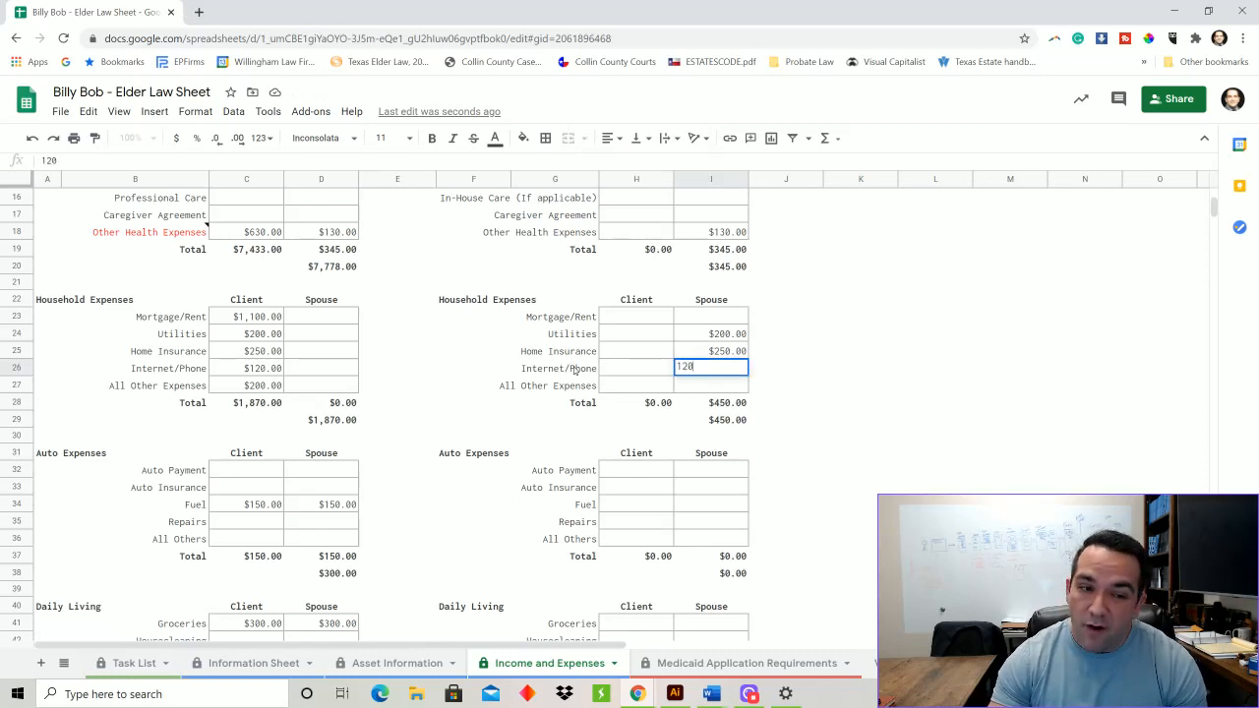
key(BackSpace)
key(BackSpace)
key(BackSpace)
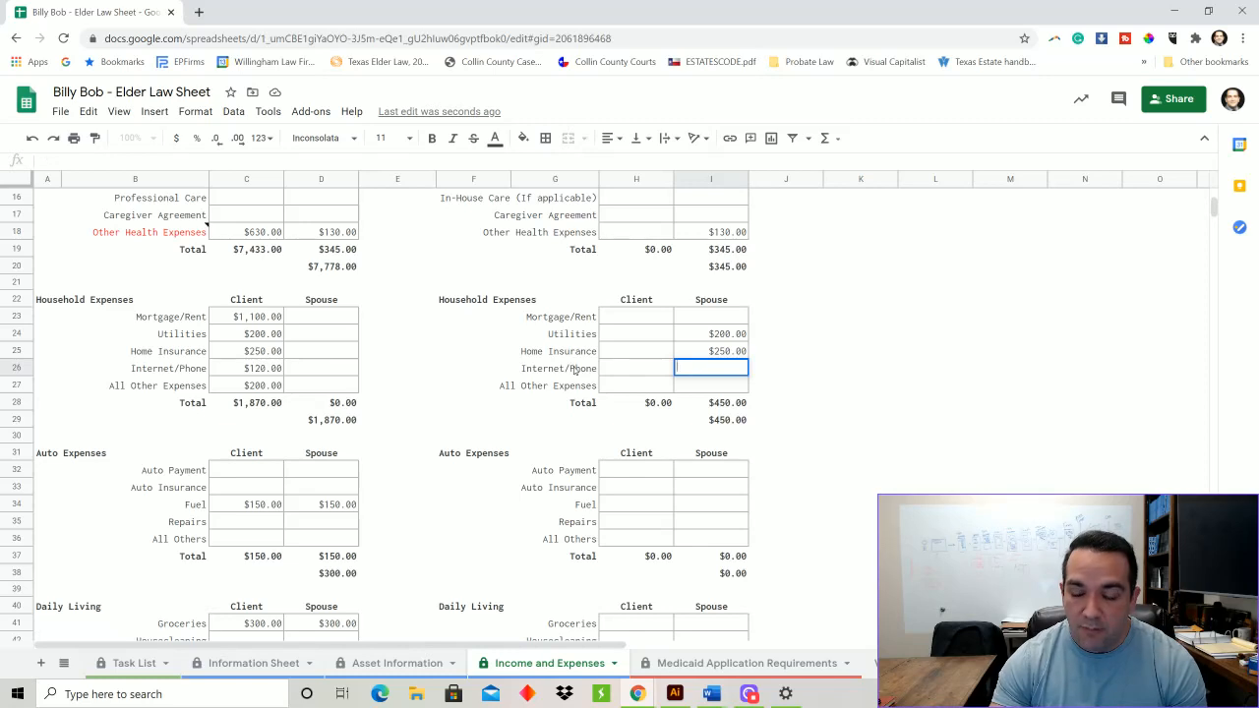
text(60)
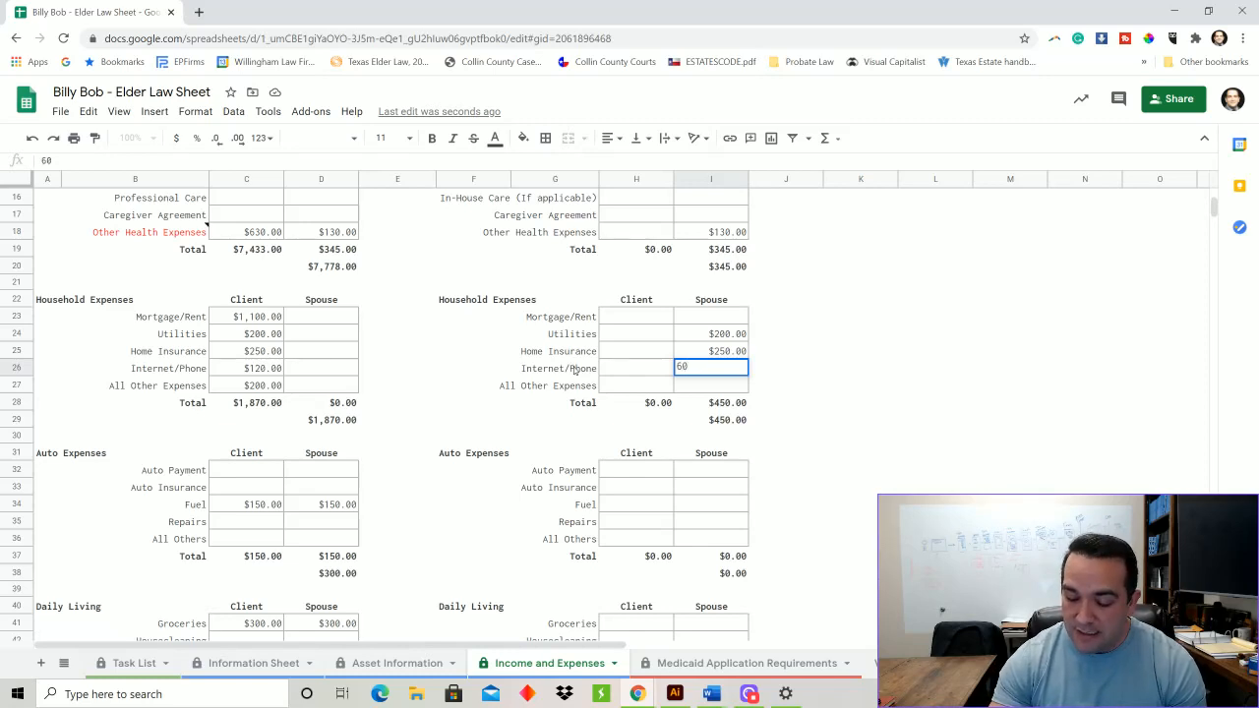
key(Return)
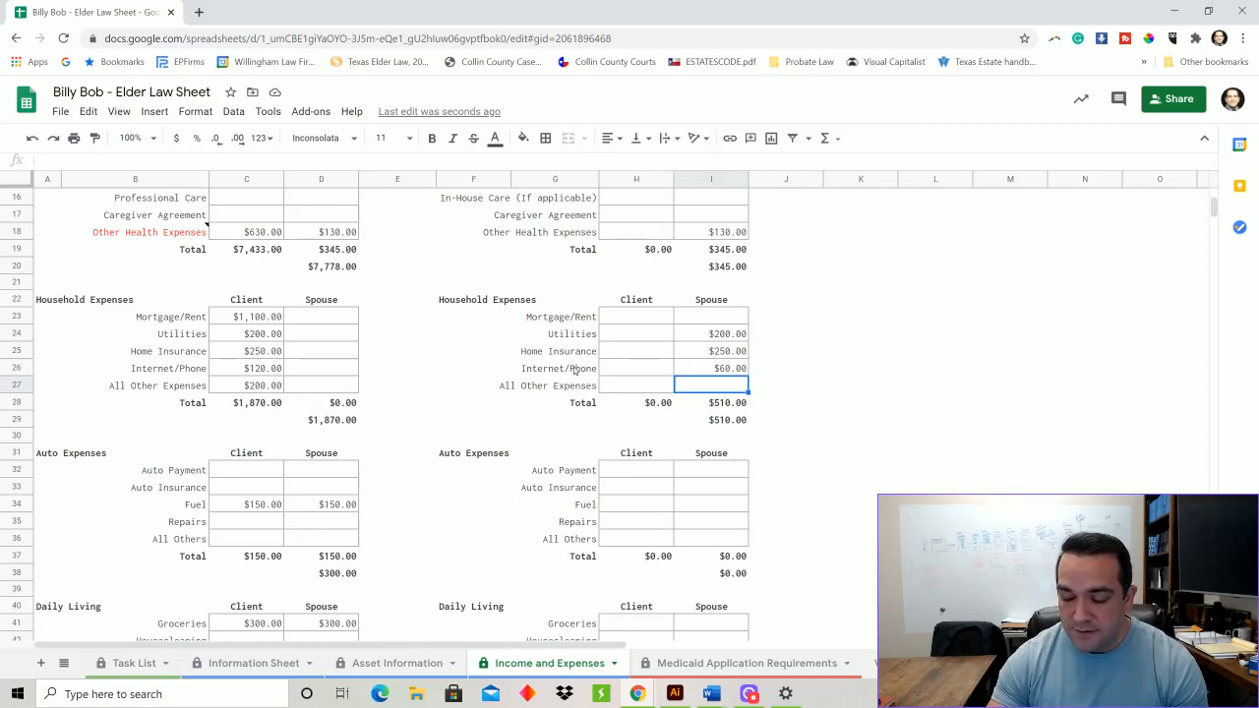
text(100)
key(Return)
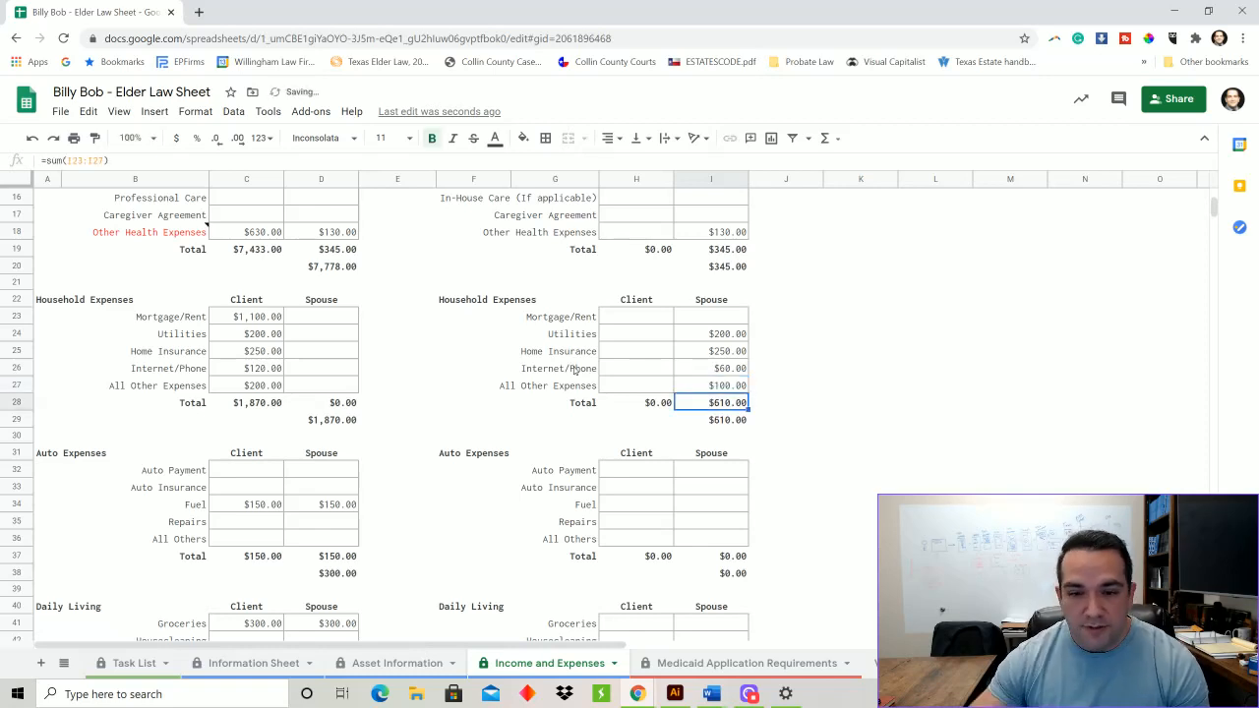
- Enter 150 as the spouse's Fuel cost in the projected Auto Expenses
scroll(708, 442, down, 2)
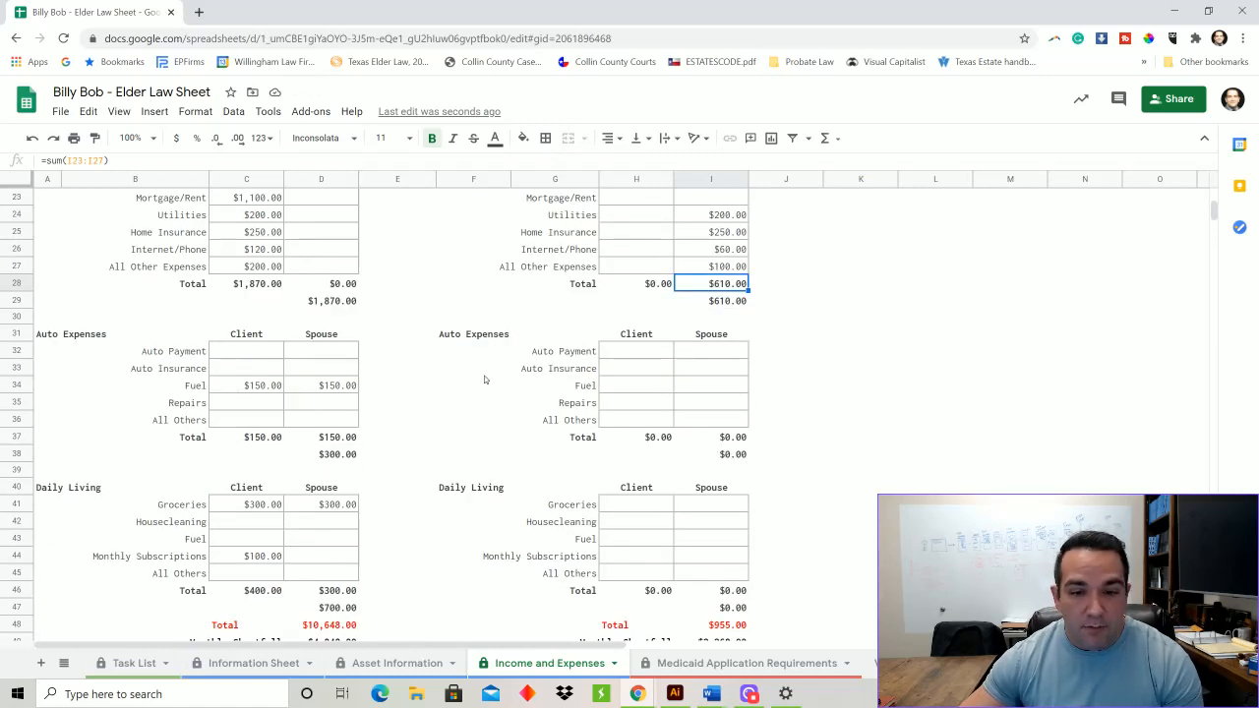
click(713, 388)
text(150)
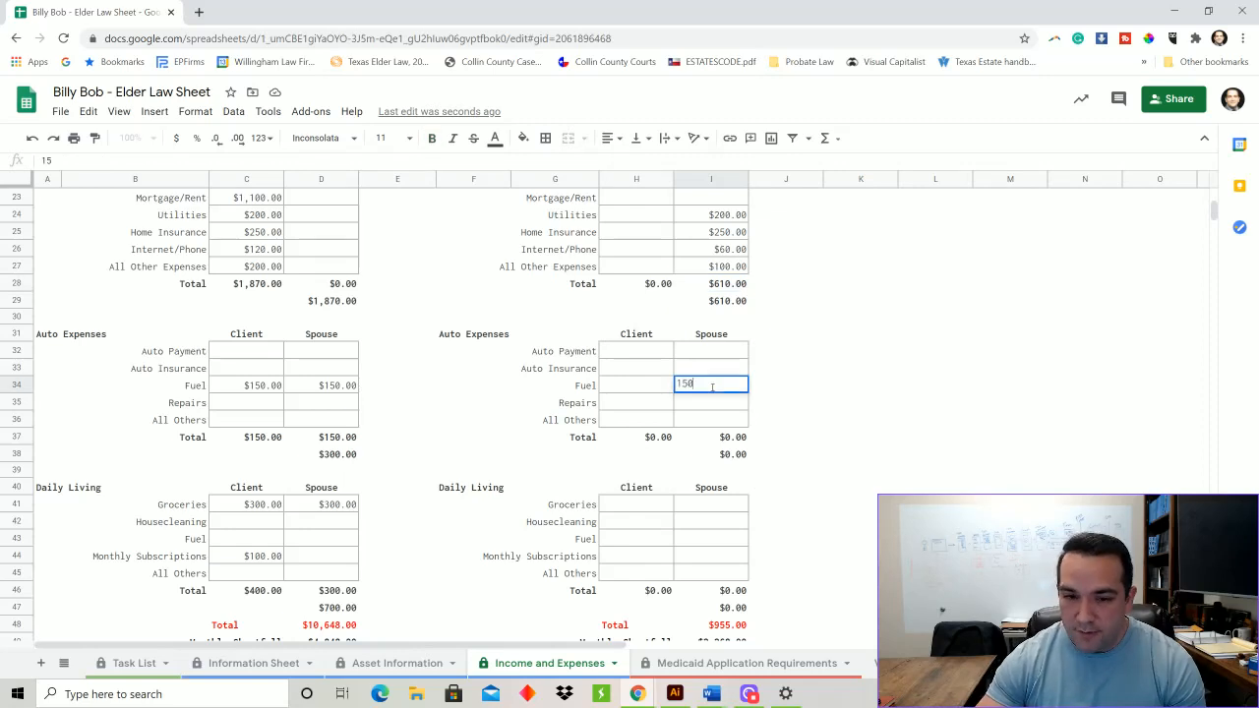
key(Return)
- In the projected Daily Living expenses, enter 300 for the spouse's Groceries and 100 for Monthly Subscriptions
scroll(713, 388, down, 2)
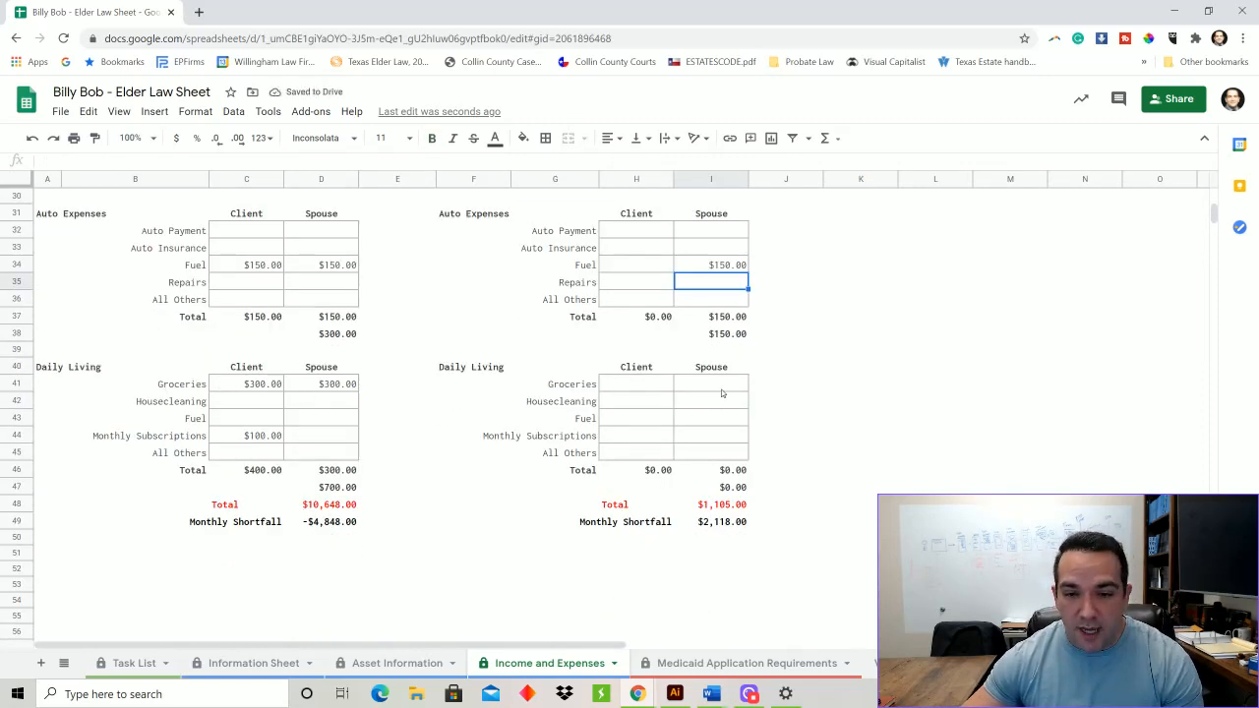
click(722, 392)
text(300)
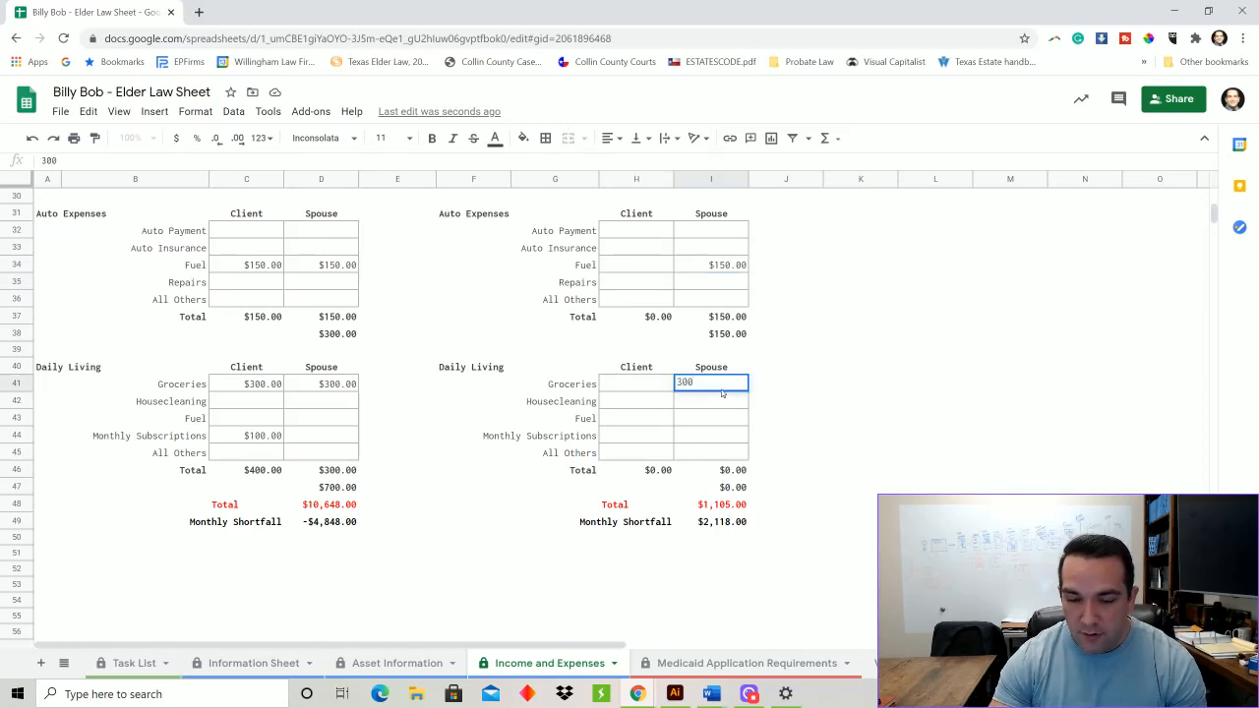
key(Return)
click(726, 439)
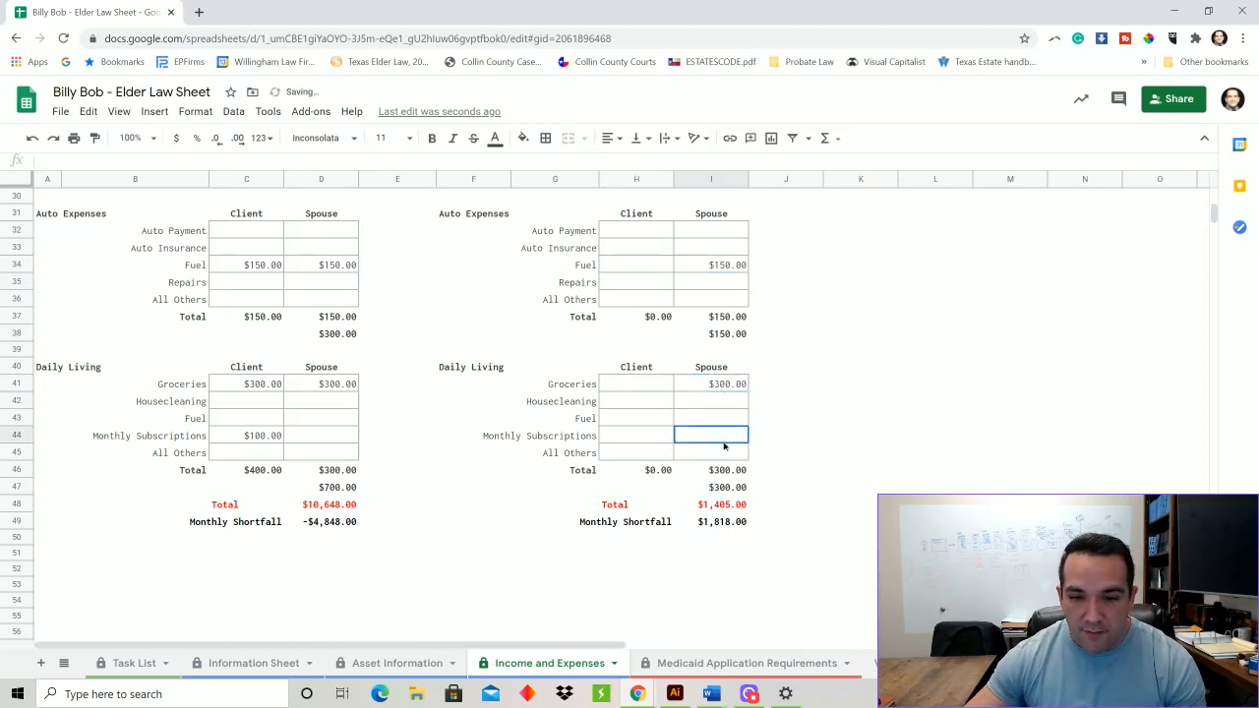
text(100)
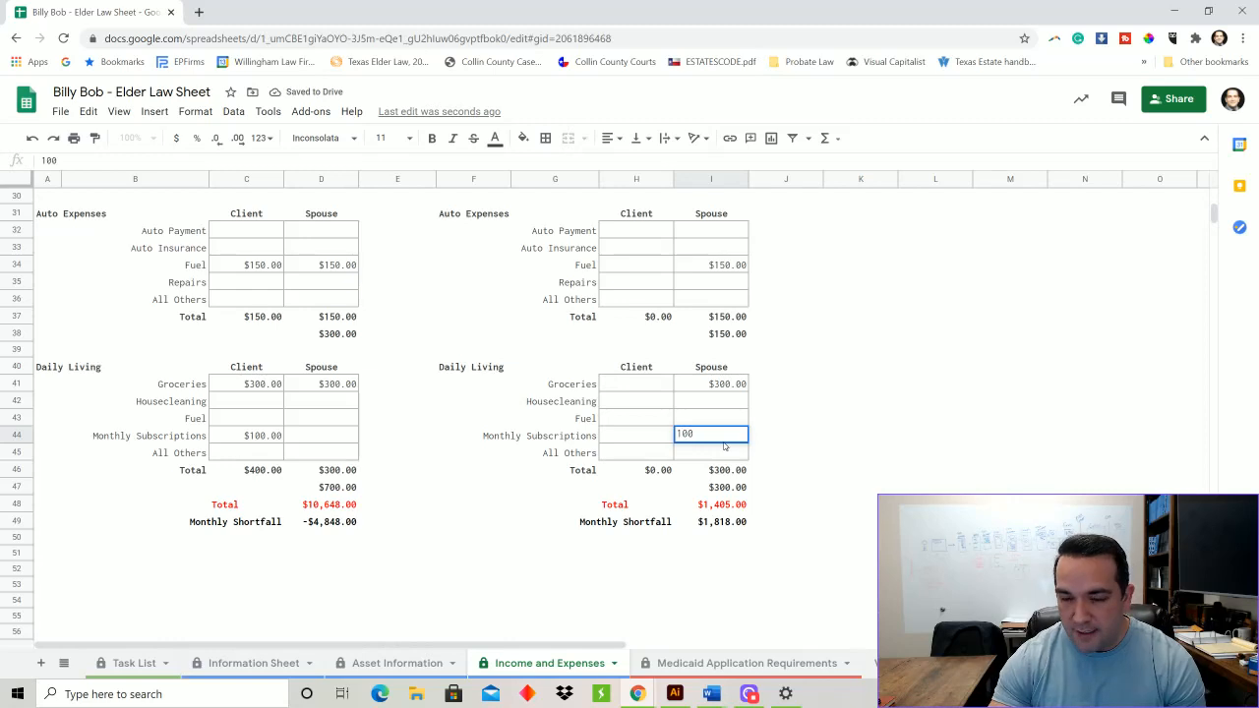
key(Return)
- Review the projected expense Total and Monthly Shortfall, and compare the projected income and expenses with the current figures
scroll(731, 495, down, 2)
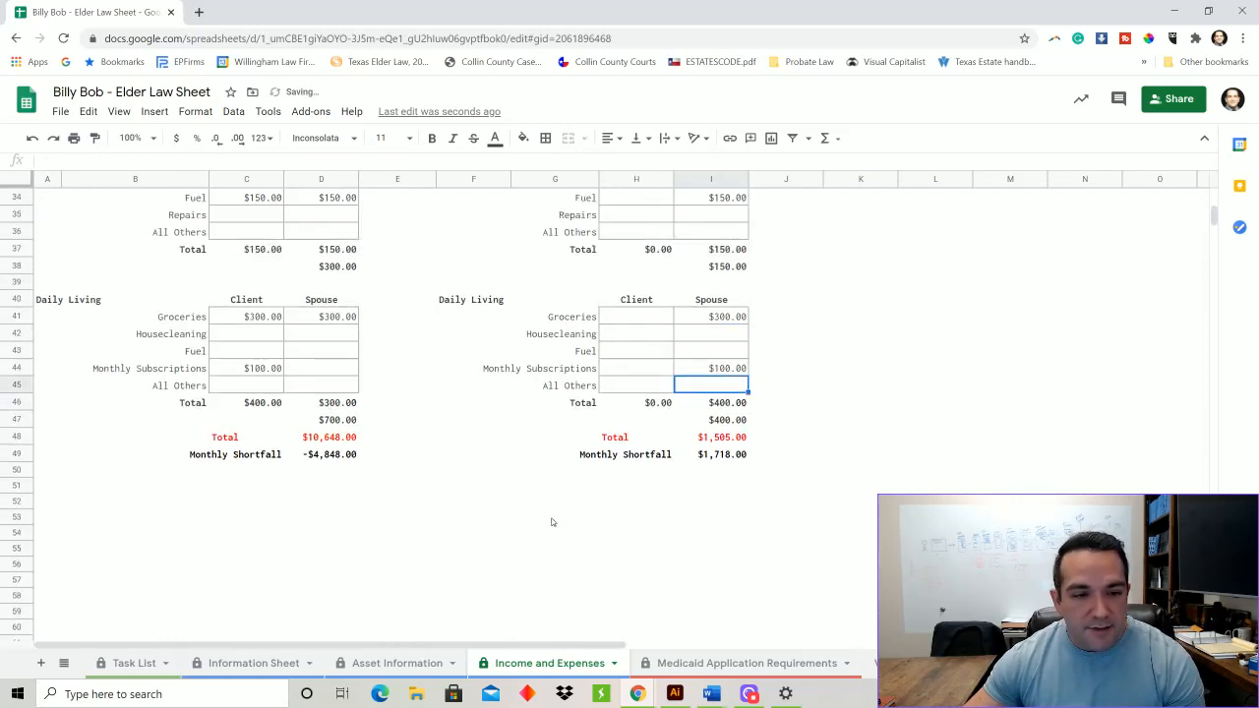
scroll(551, 521, up, 1)
scroll(553, 519, down, 2)
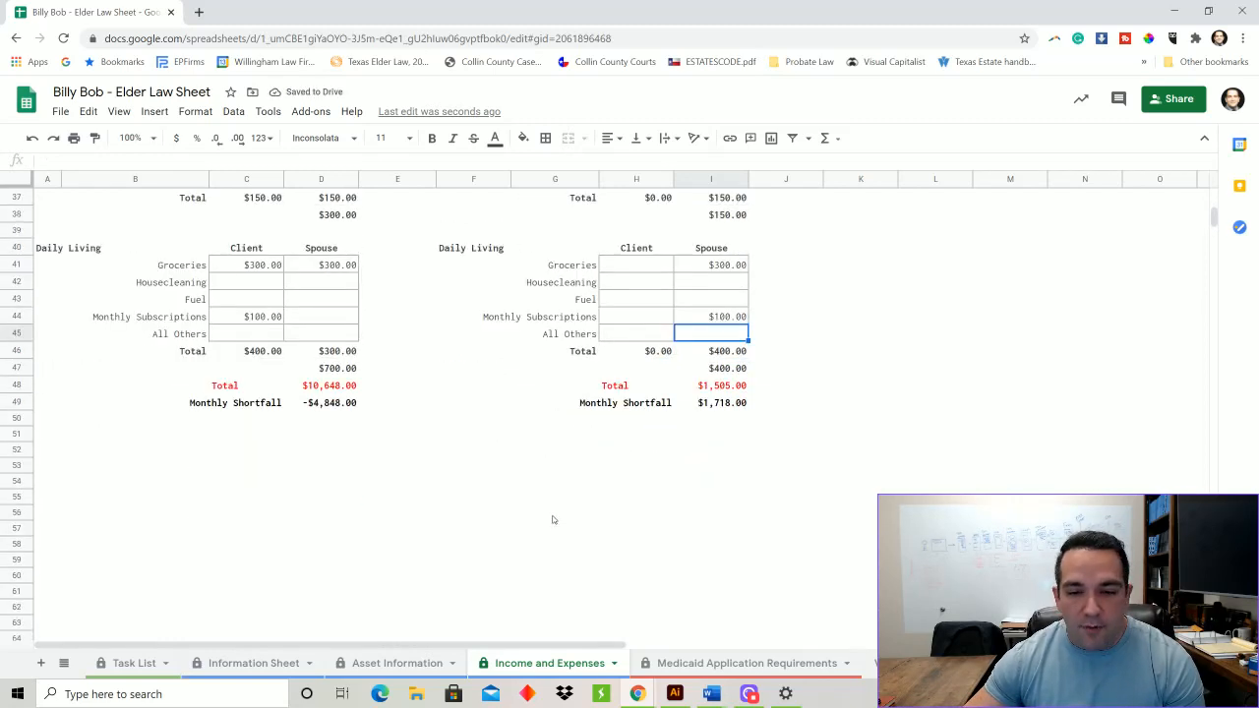
click(721, 403)
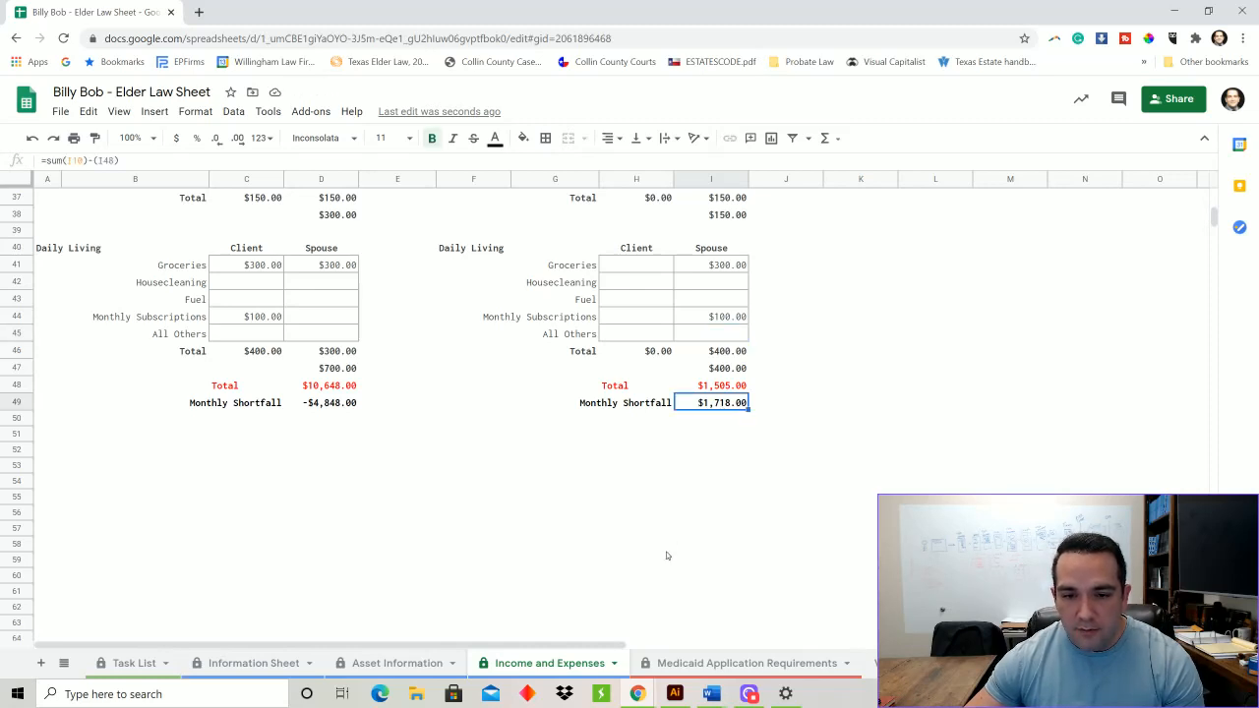
click(718, 389)
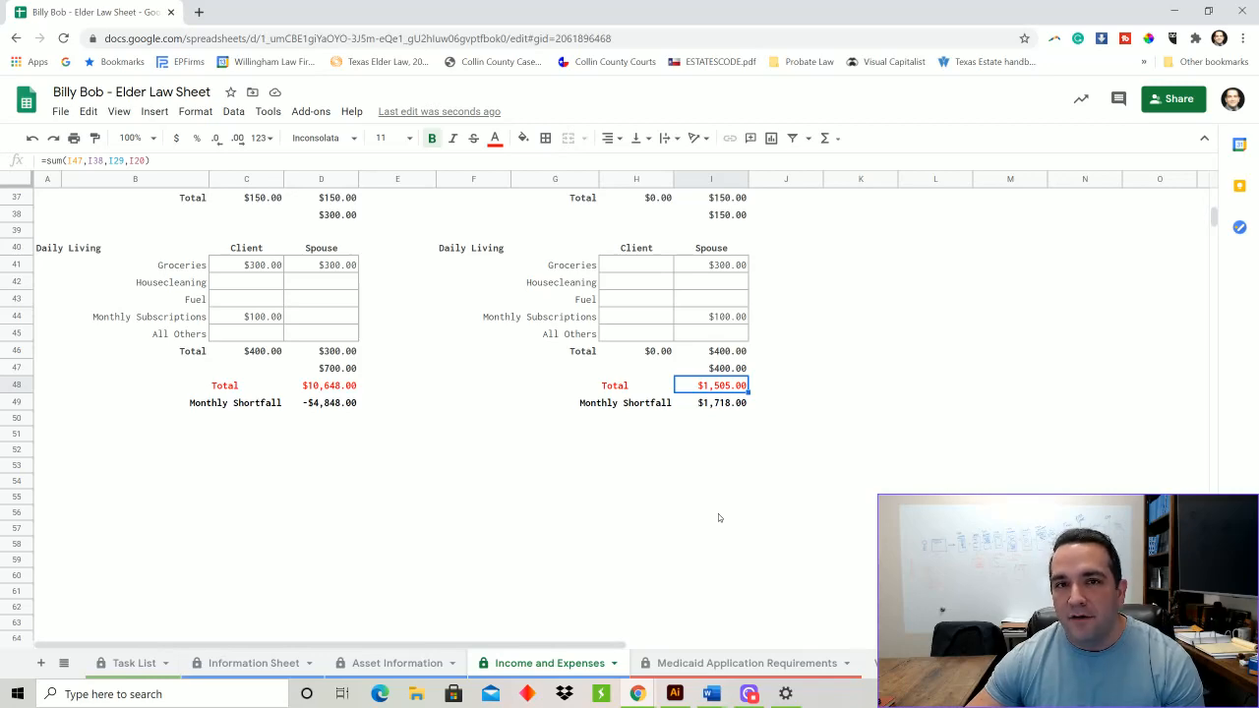
scroll(718, 517, up, 12)
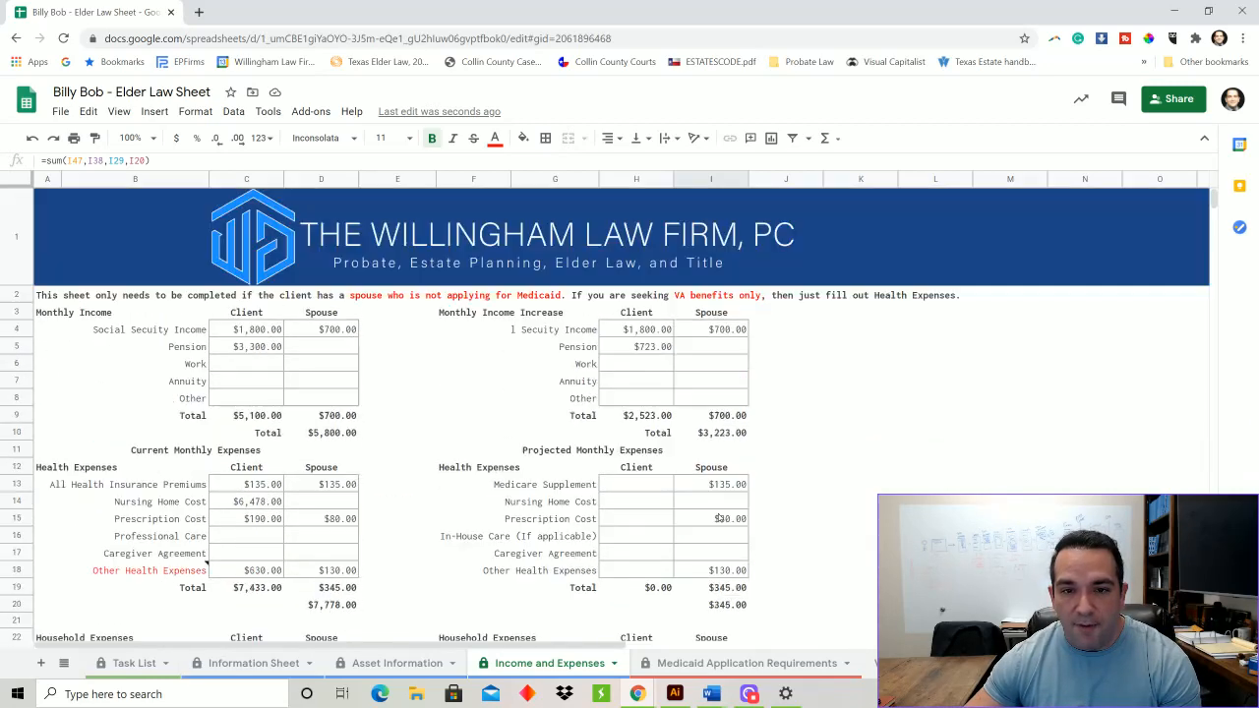
scroll(609, 415, down, 1)
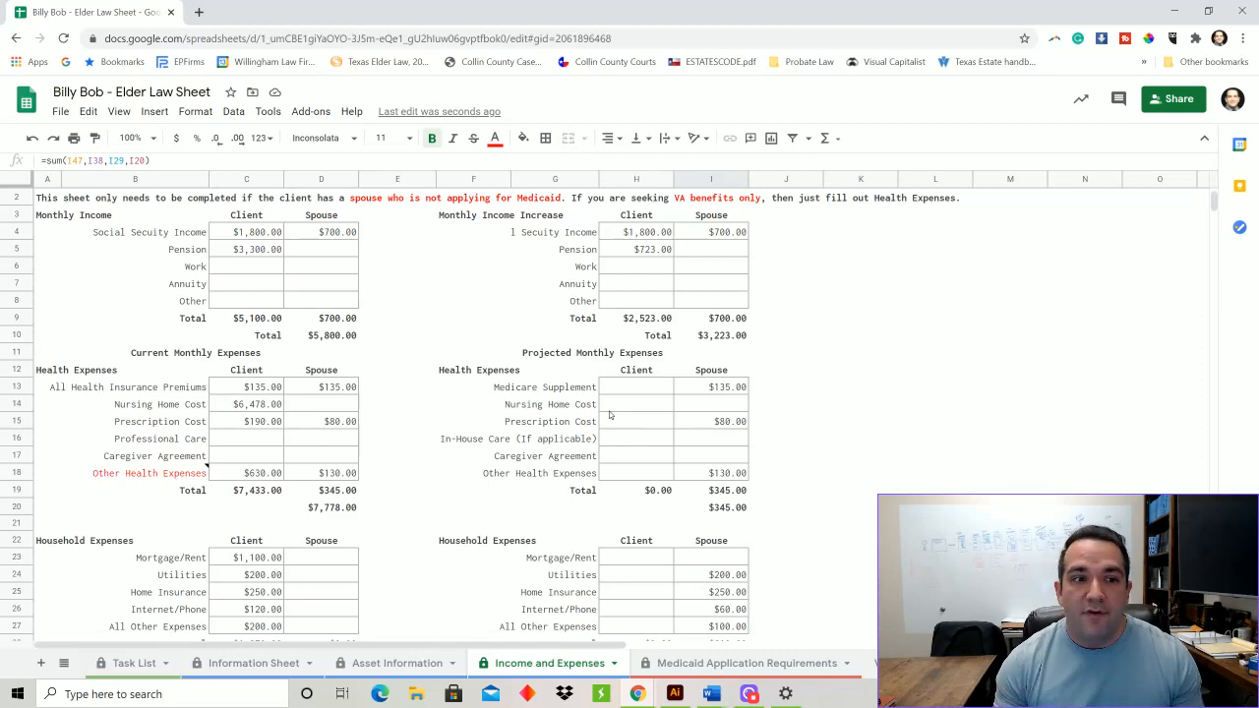
scroll(610, 415, down, 5)
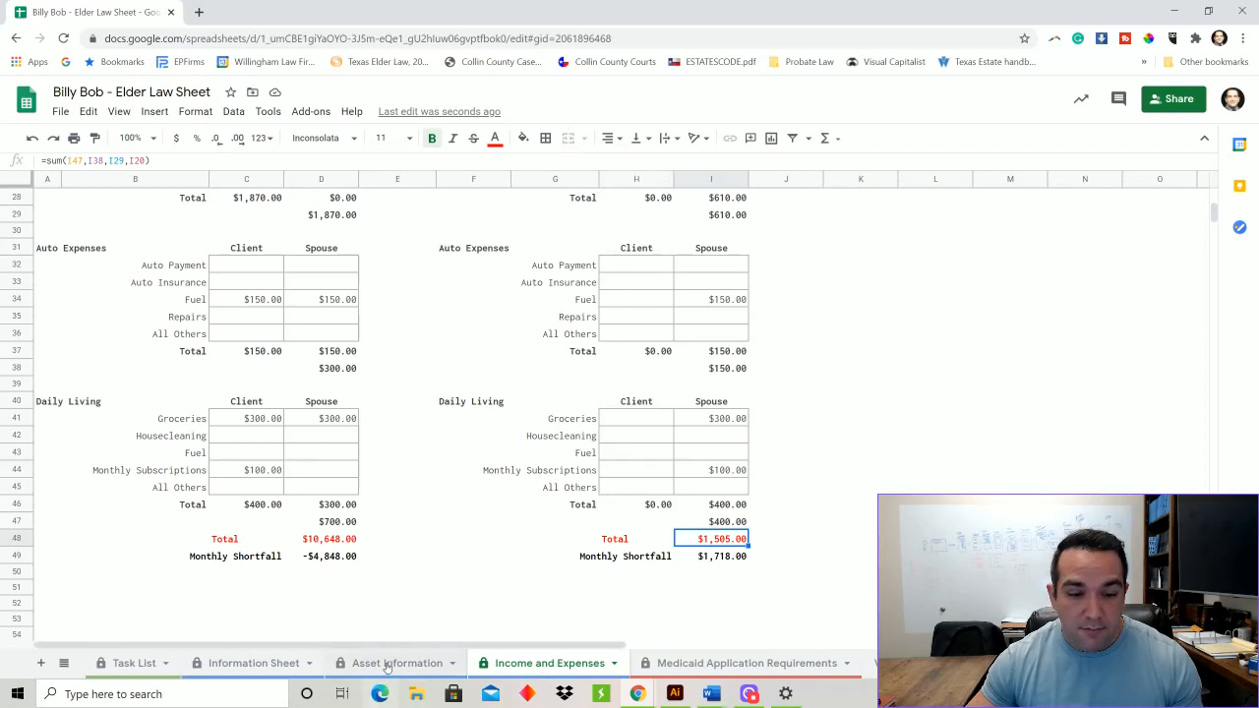
- Review the Asset Information sheet's countable accounts and their planned allocations, from the checking accounts through the 401k & IRA section
click(433, 666)
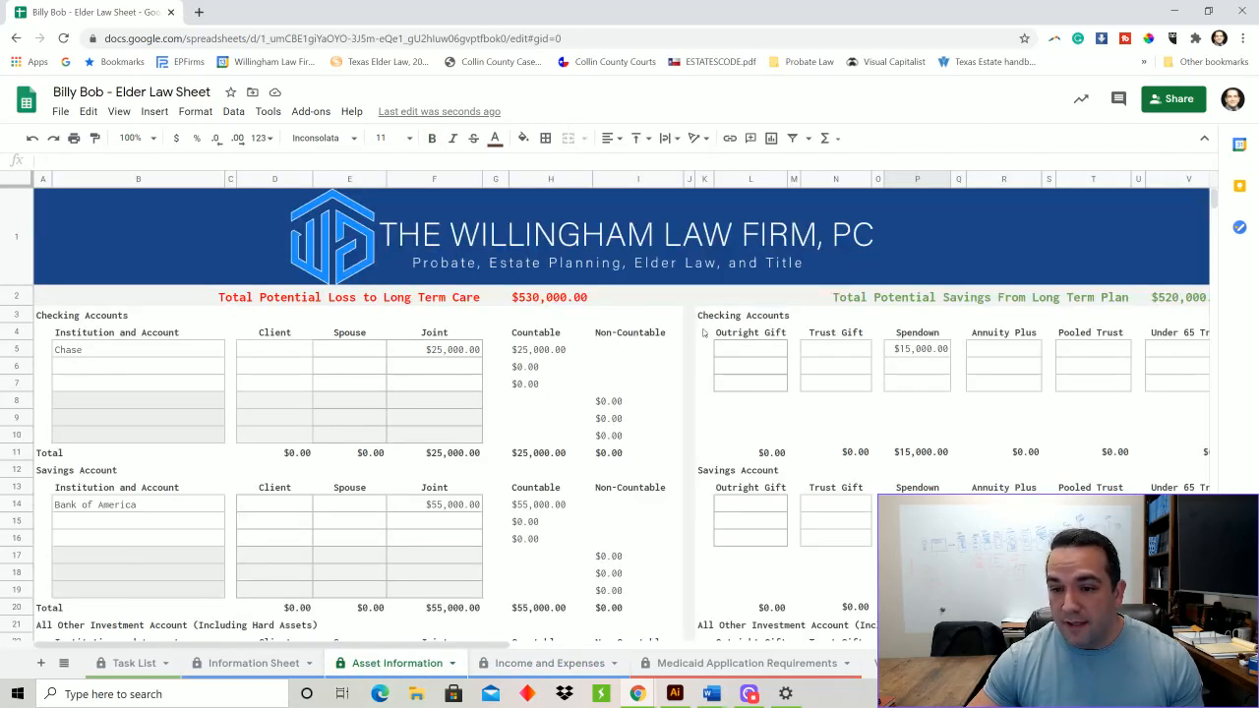
scroll(633, 451, down, 1)
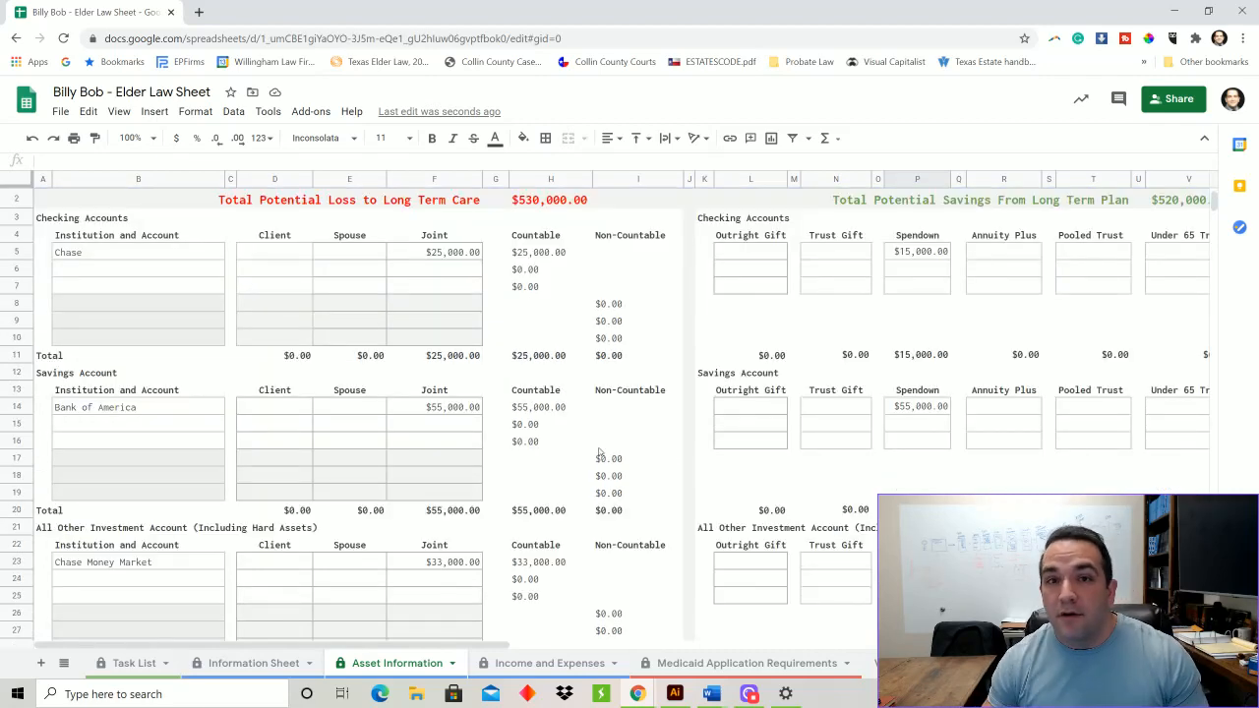
scroll(588, 447, down, 3)
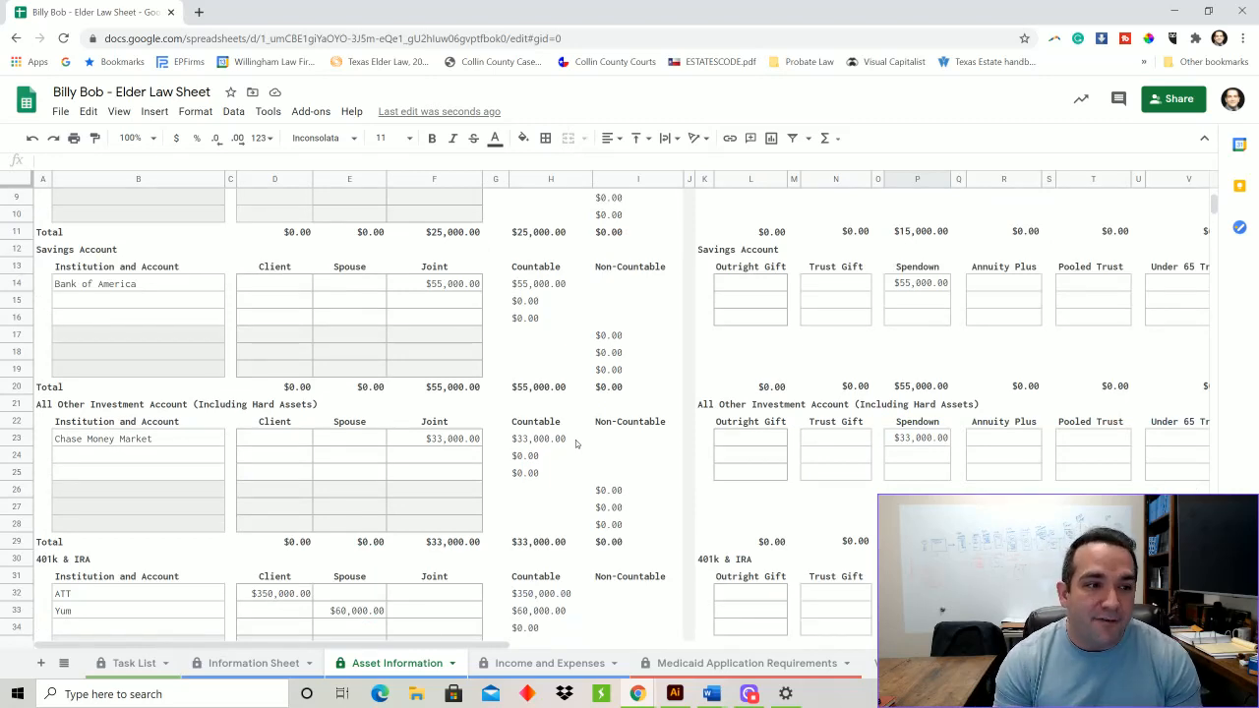
scroll(576, 443, up, 3)
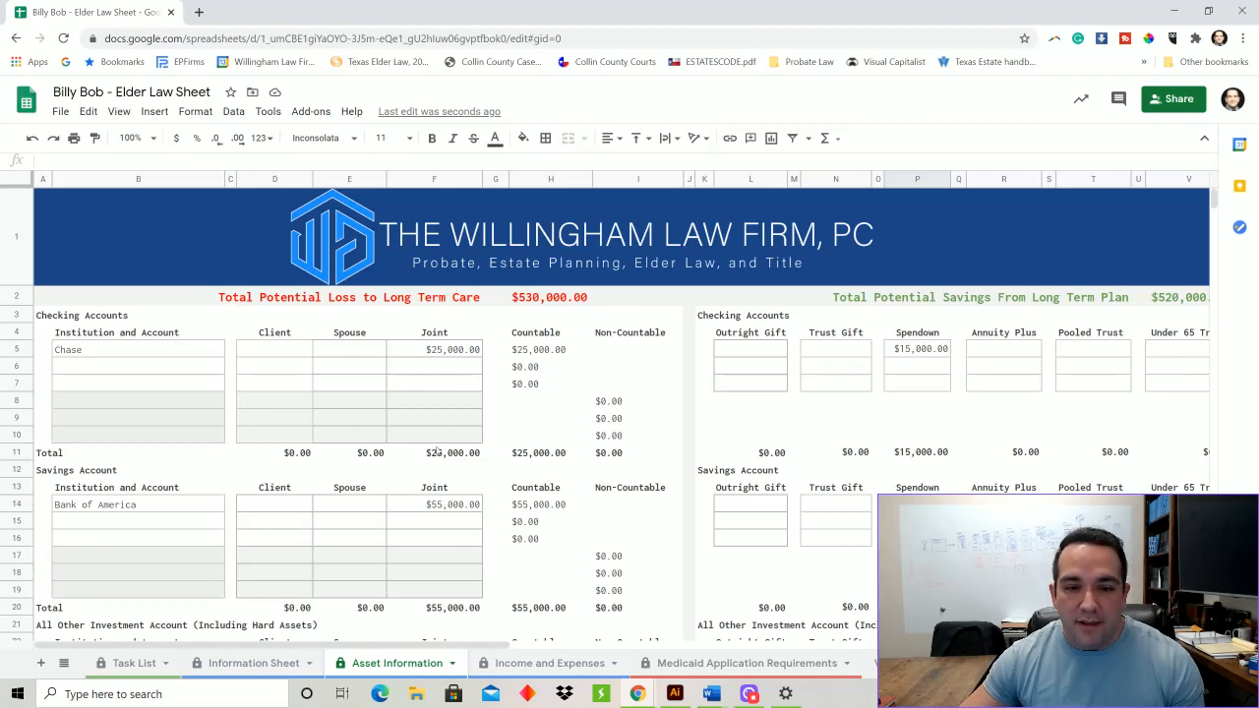
scroll(610, 416, down, 3)
scroll(610, 415, down, 1)
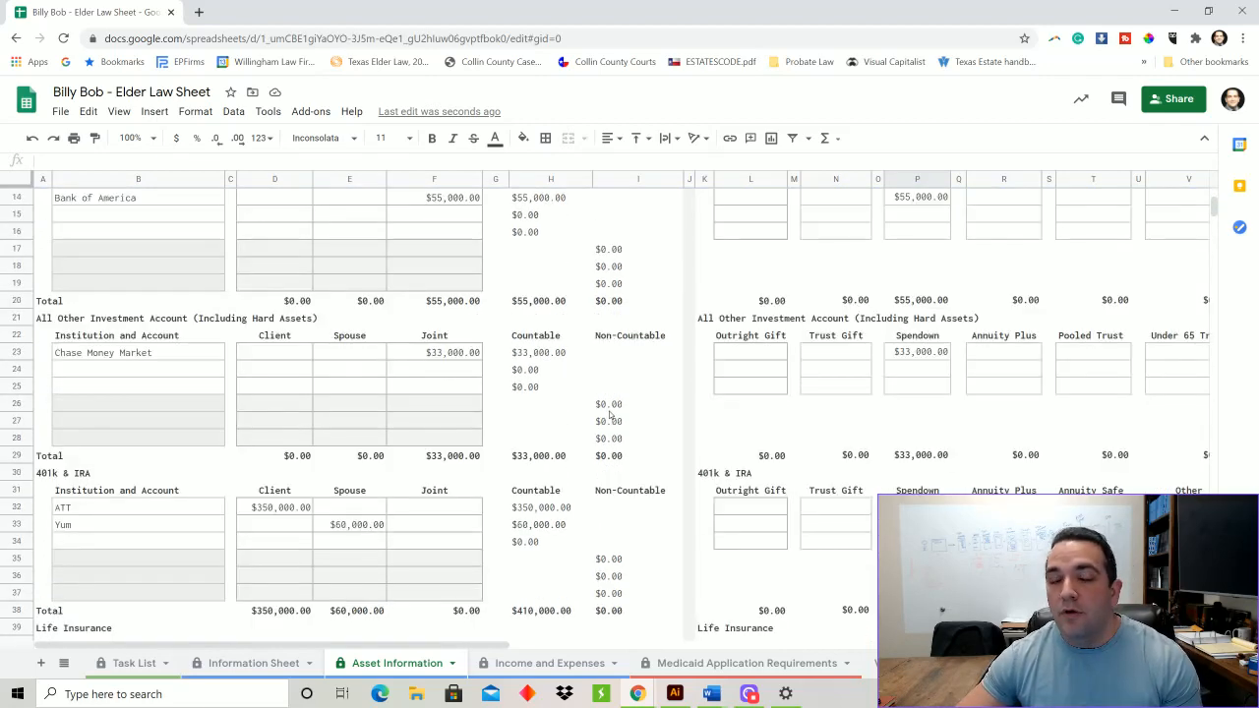
scroll(610, 415, up, 5)
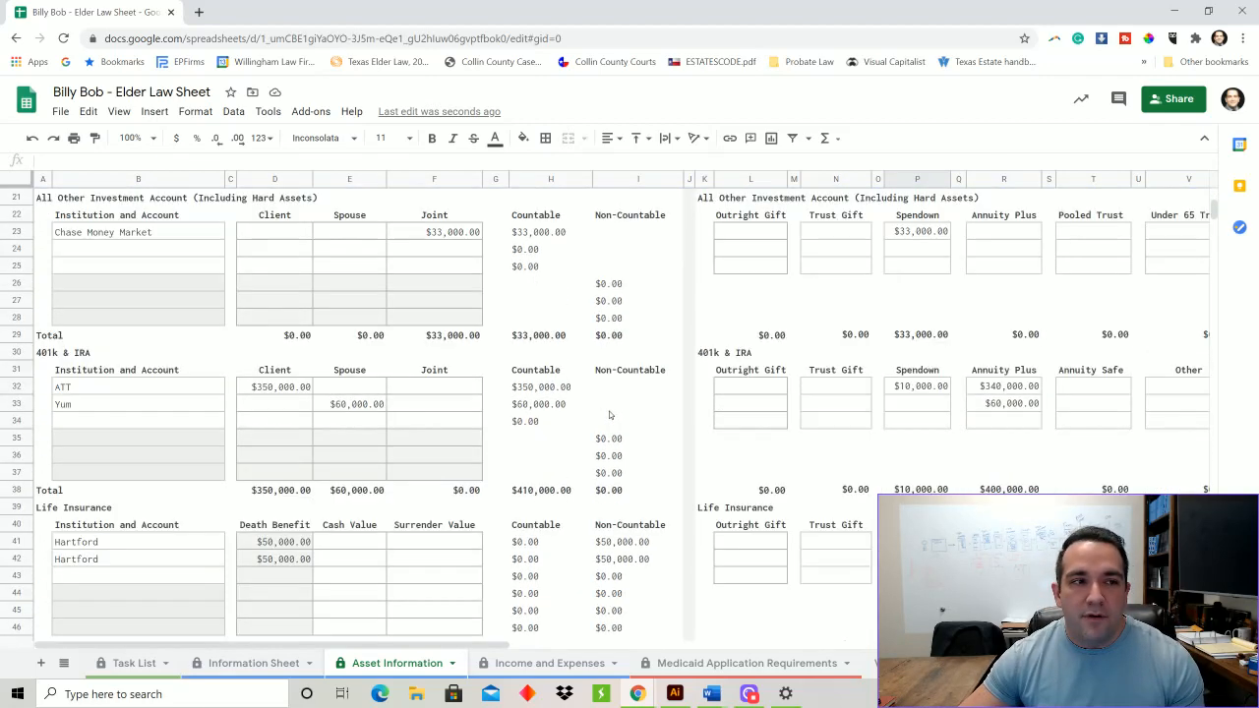